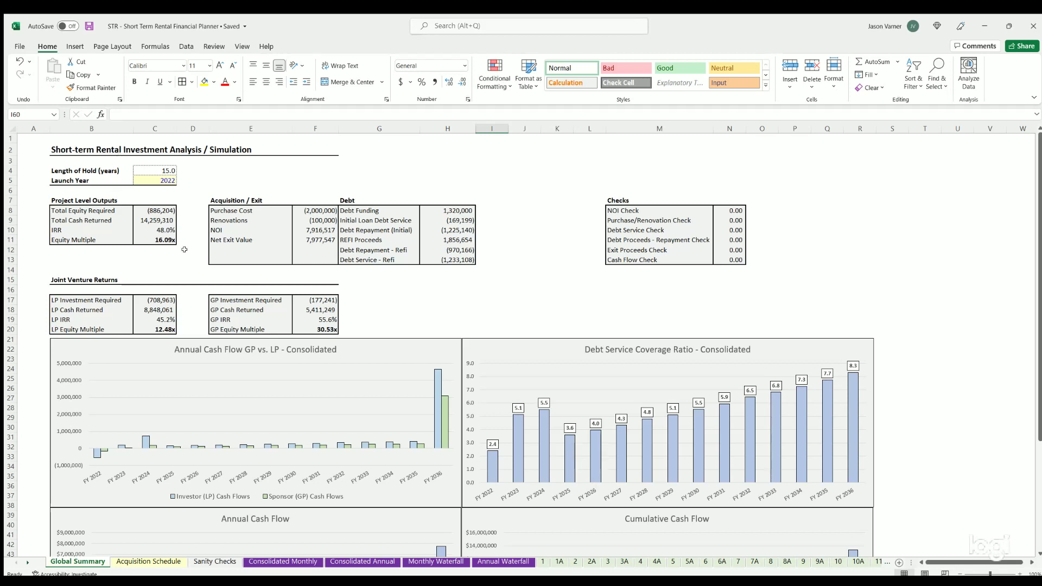
Step: Review the Global Summary sheet's return outputs and all of its cash flow and debt coverage charts
click(435, 168)
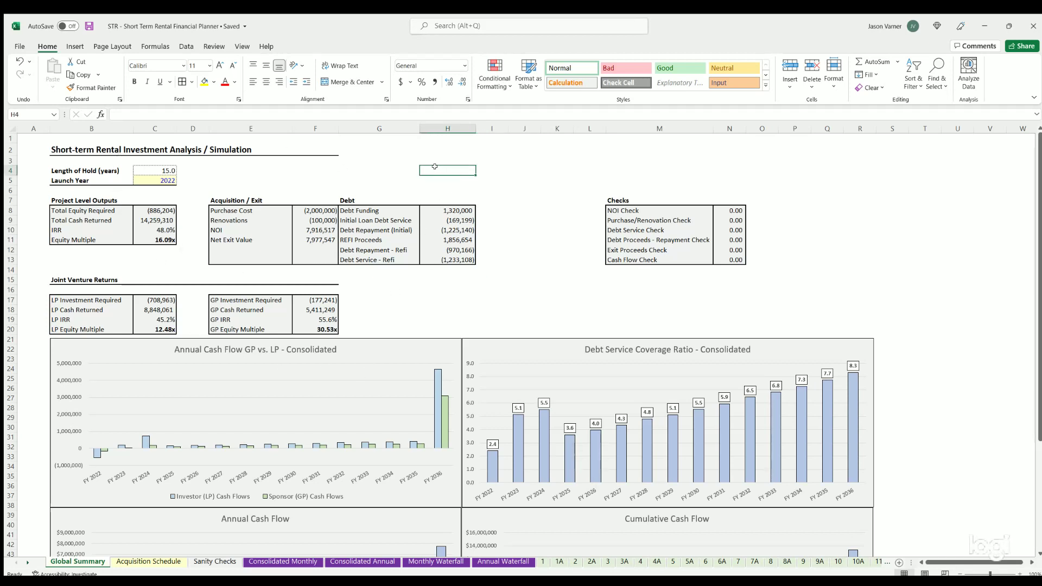
drag(432, 157, 442, 187)
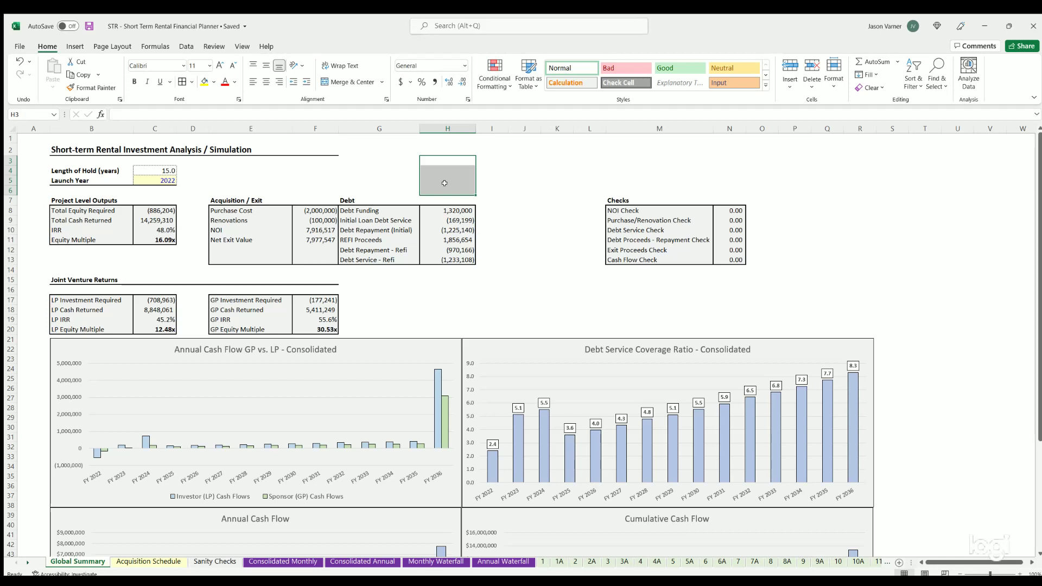
click(521, 178)
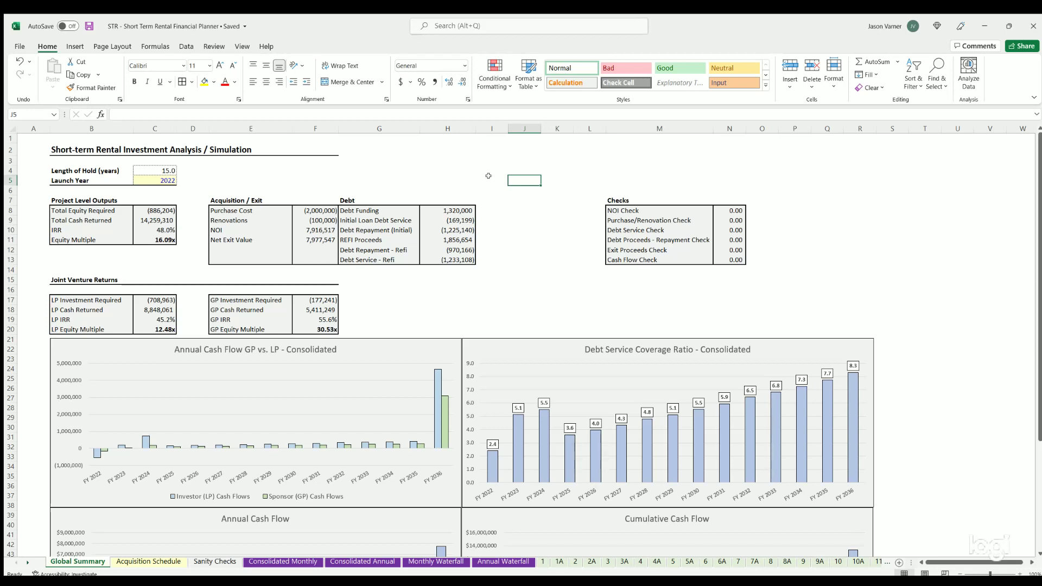
scroll(188, 306, down, 7)
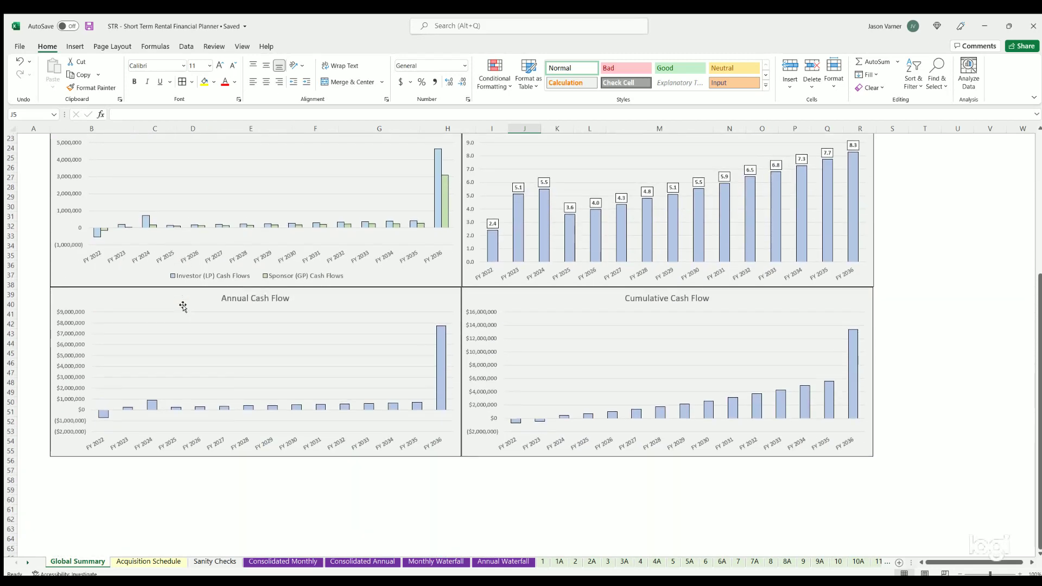
scroll(188, 305, up, 7)
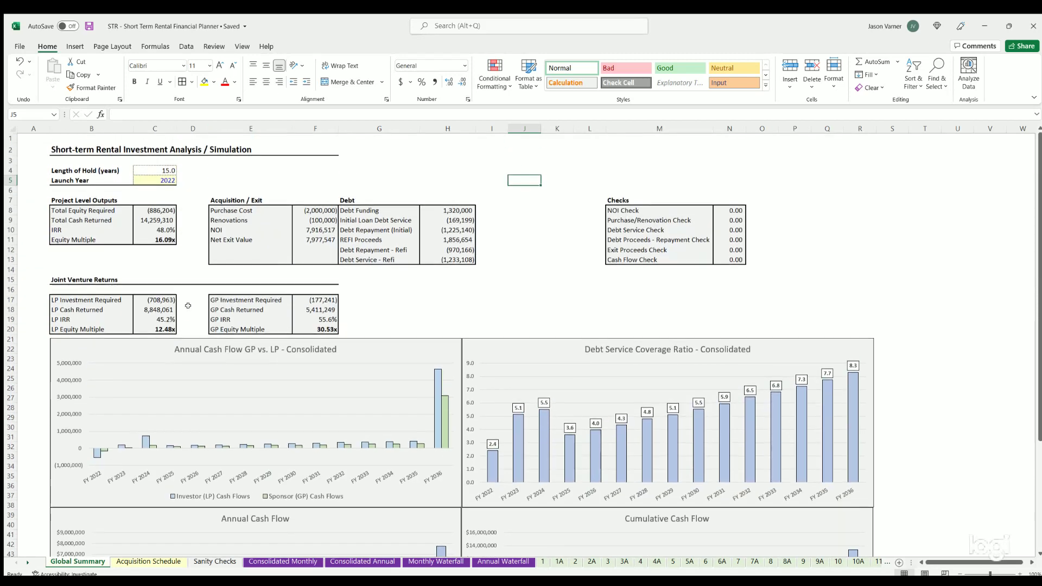
Step: Open the Acquisition Schedule sheet and view its Acquisition Schedule / Renovation and Financing / Refi / Exit section headings
click(134, 562)
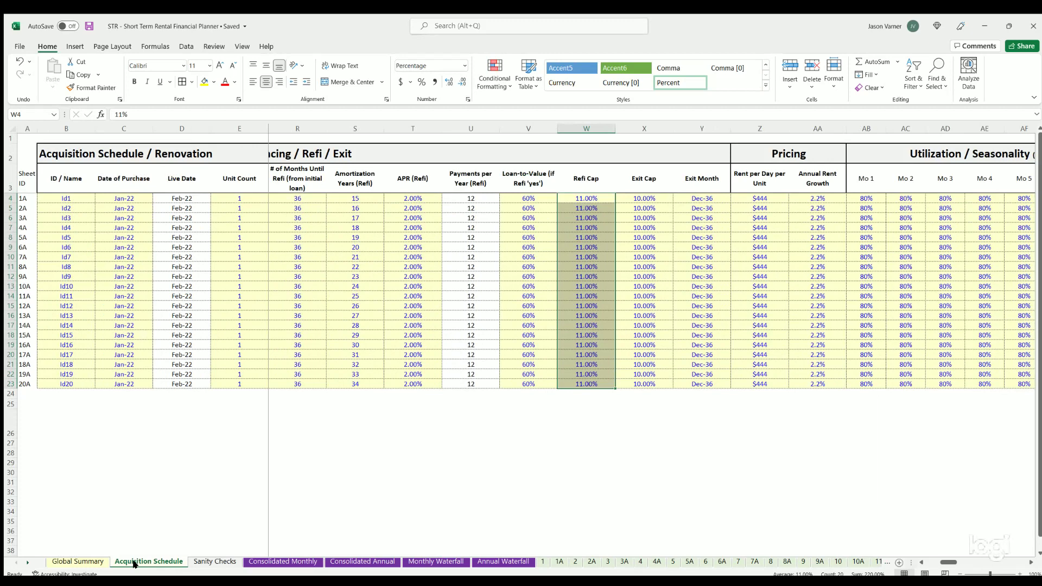
click(122, 459)
click(922, 562)
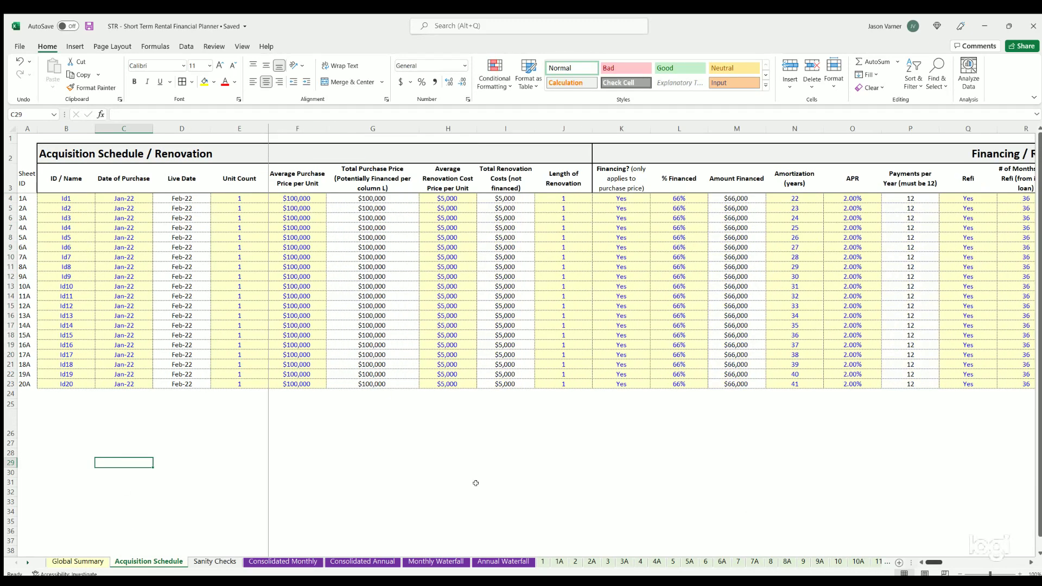
click(448, 482)
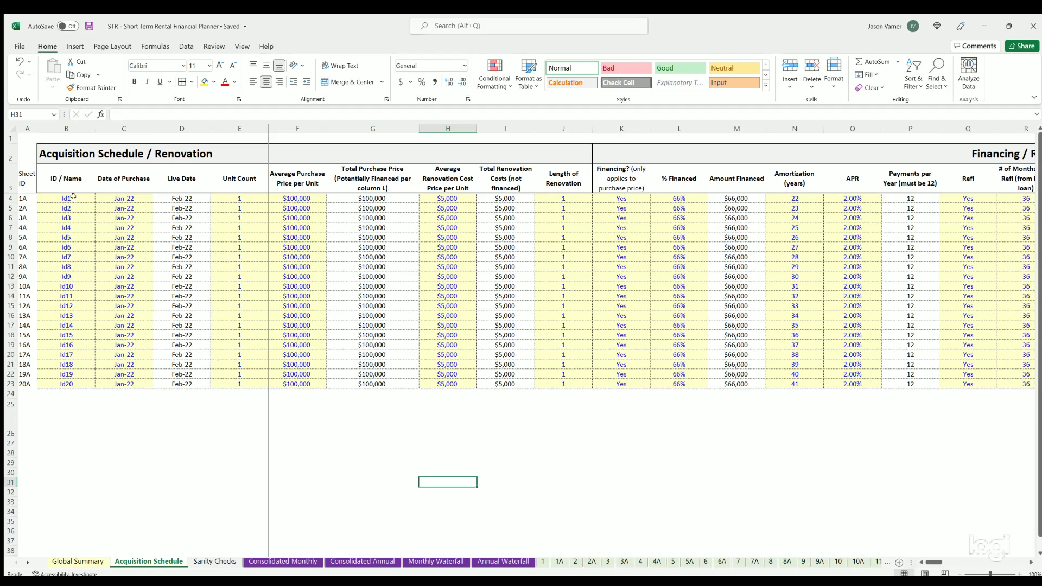
click(84, 151)
click(741, 149)
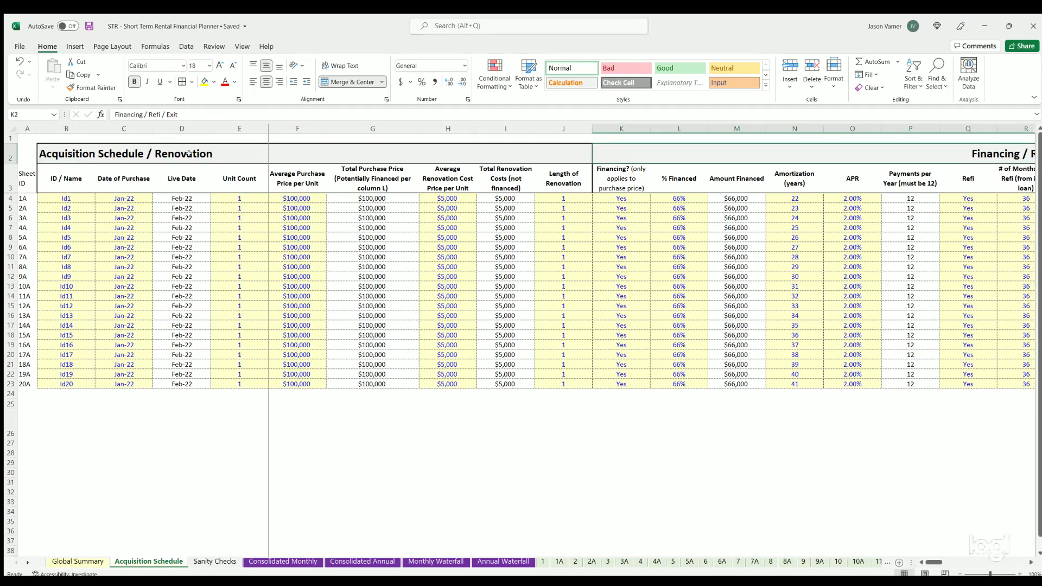
click(131, 154)
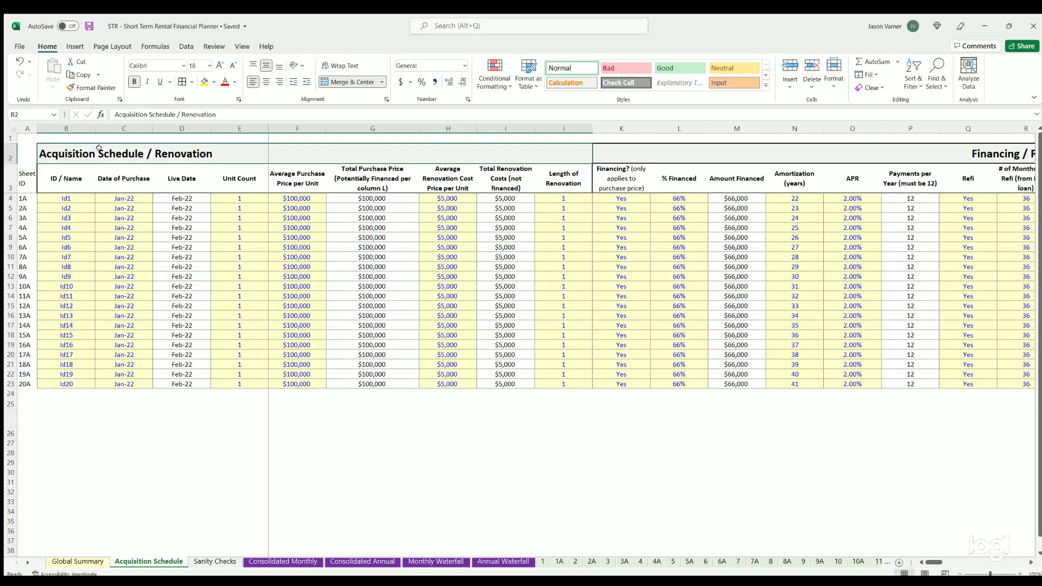
Step: Examine the ID / Name, Date of Purchase and Unit Count columns for properties Id1 to Id20
click(67, 197)
drag(69, 266, 67, 384)
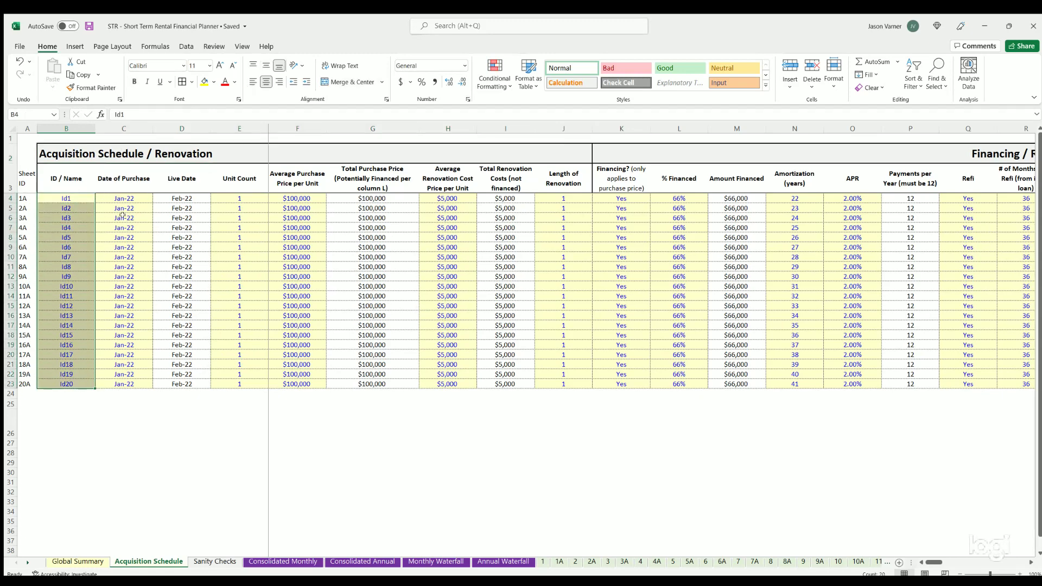
drag(124, 198, 123, 384)
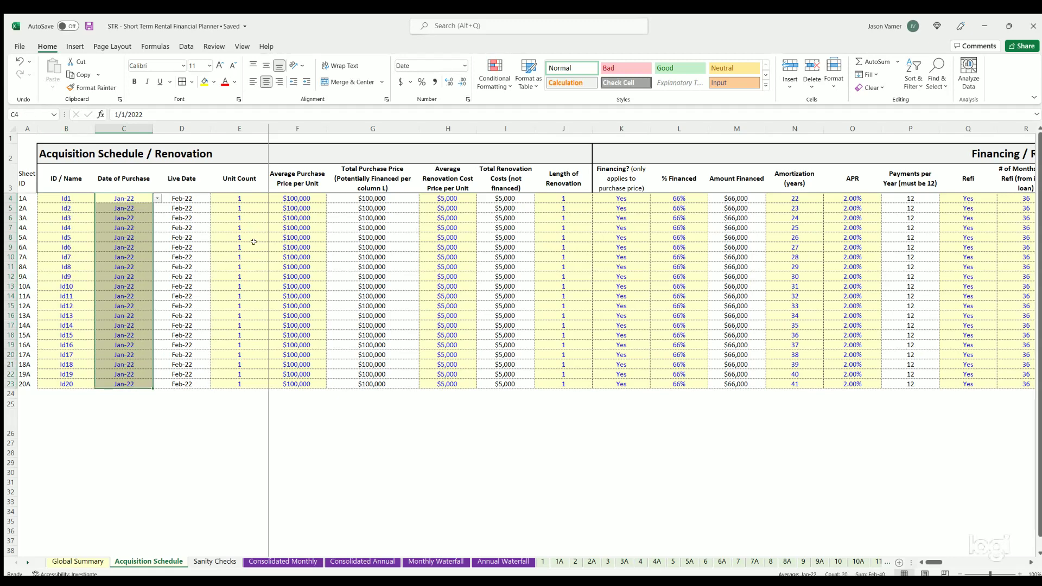
drag(240, 198, 240, 384)
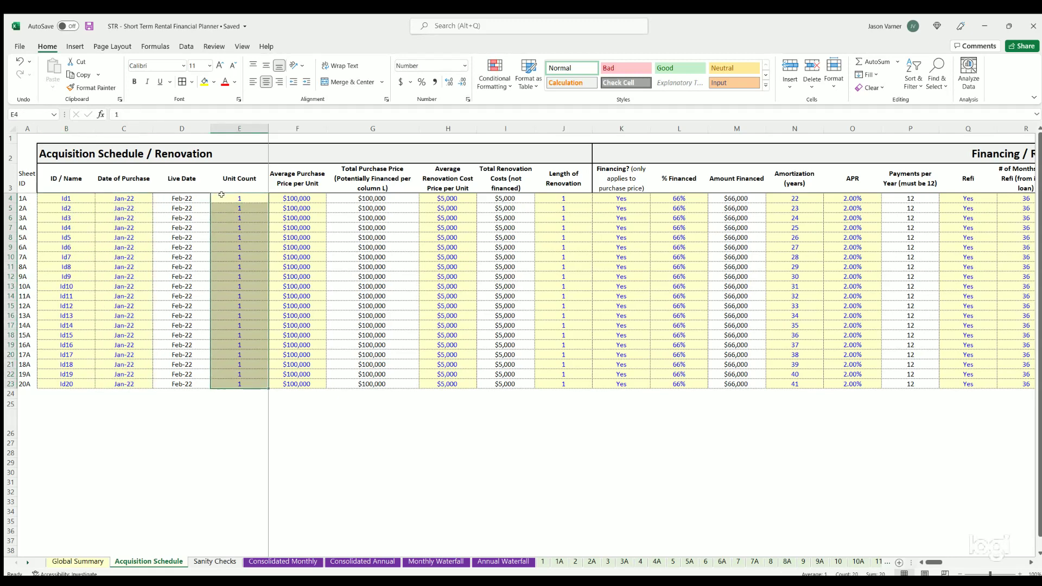
drag(57, 196, 66, 385)
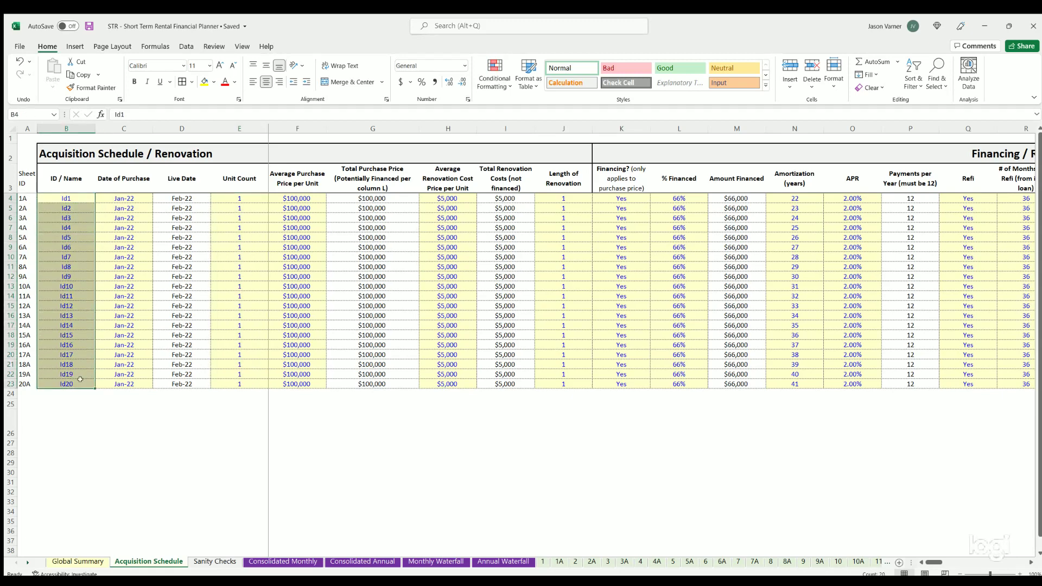
Step: Check property Id1's unit count, average purchase price per unit and average renovation cost per unit
click(78, 196)
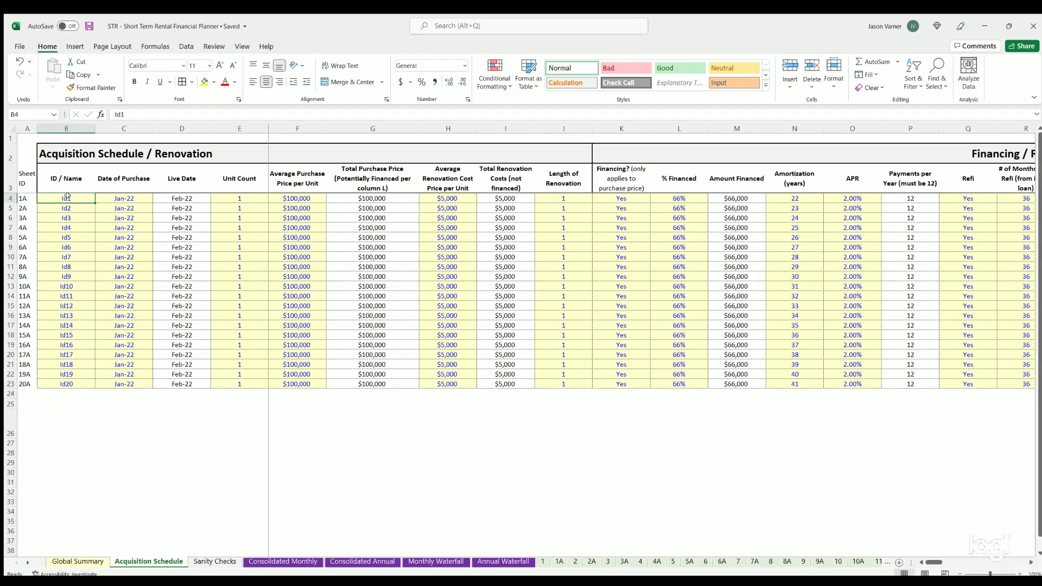
click(251, 196)
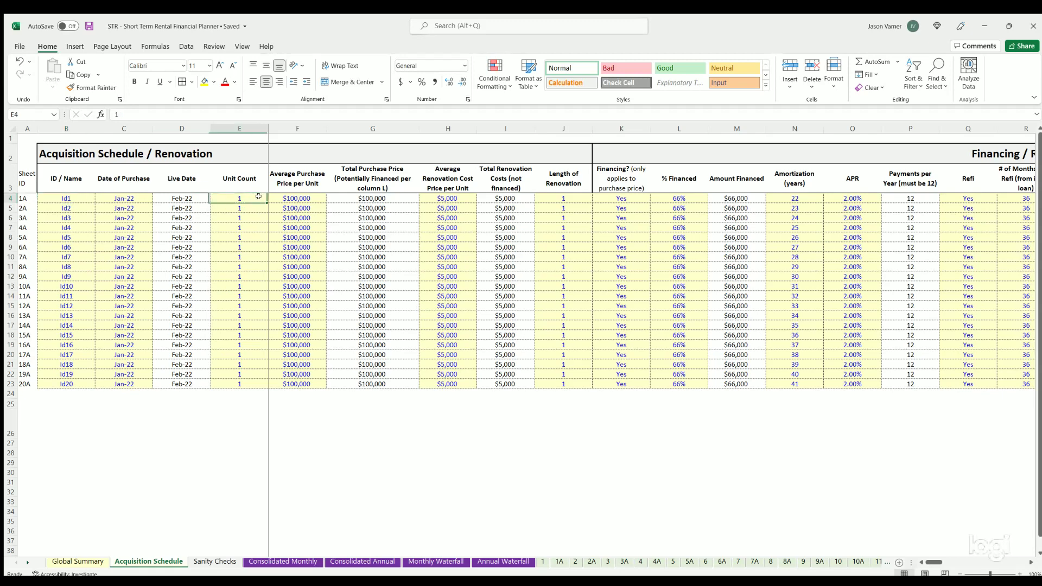
click(295, 177)
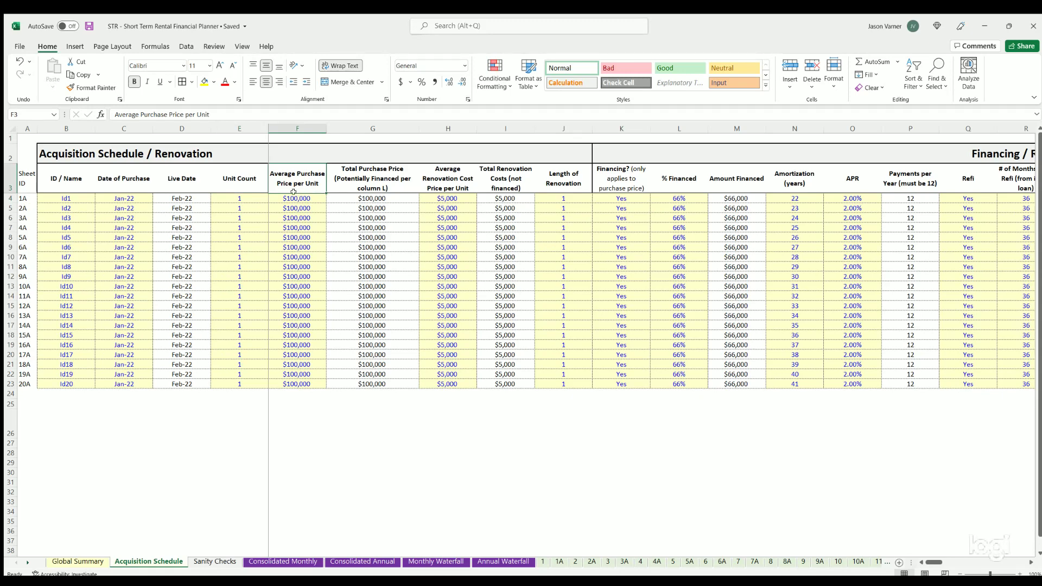
click(293, 198)
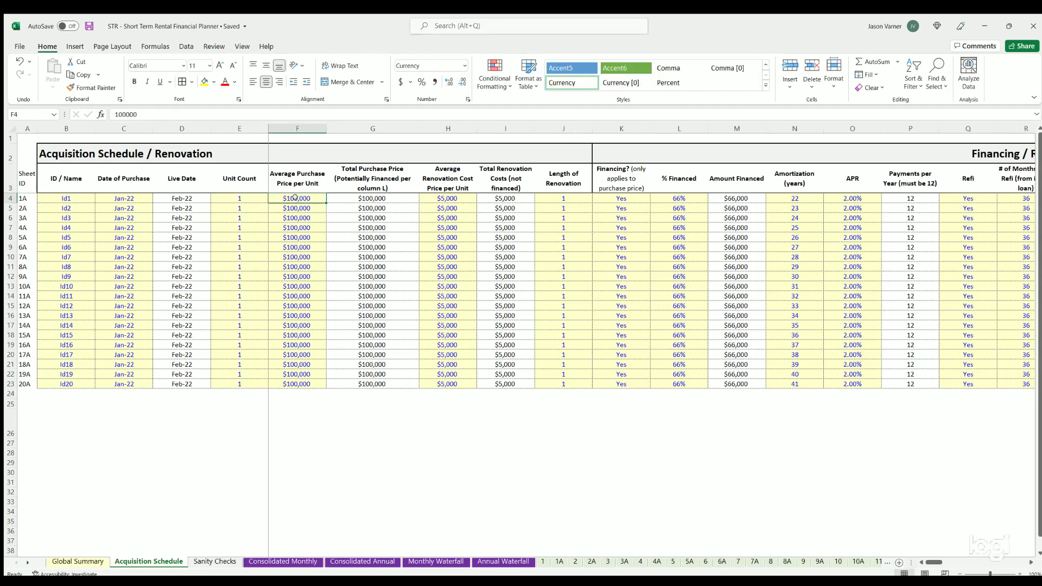
click(448, 197)
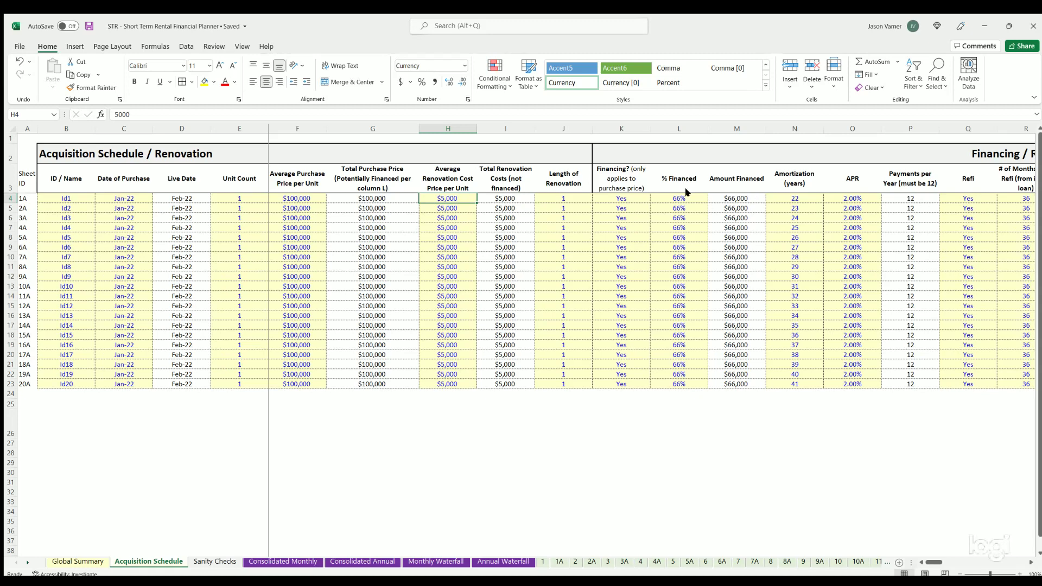
click(449, 172)
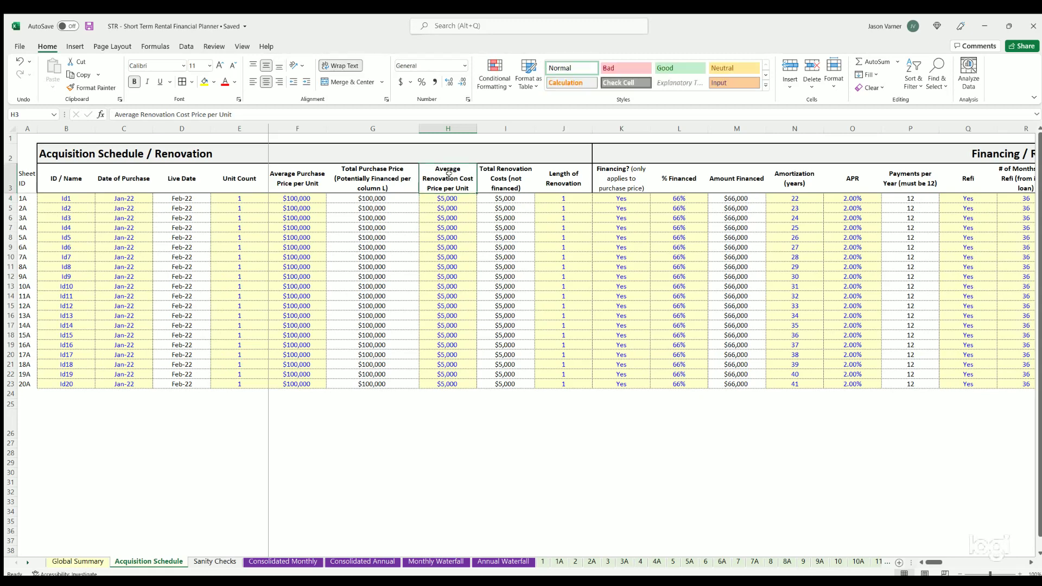
click(455, 196)
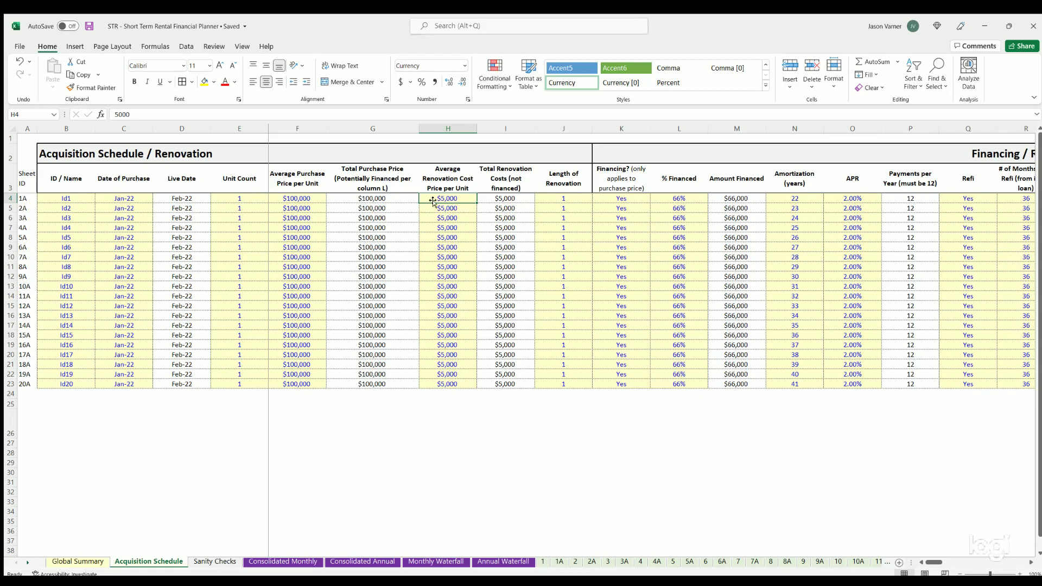
click(236, 196)
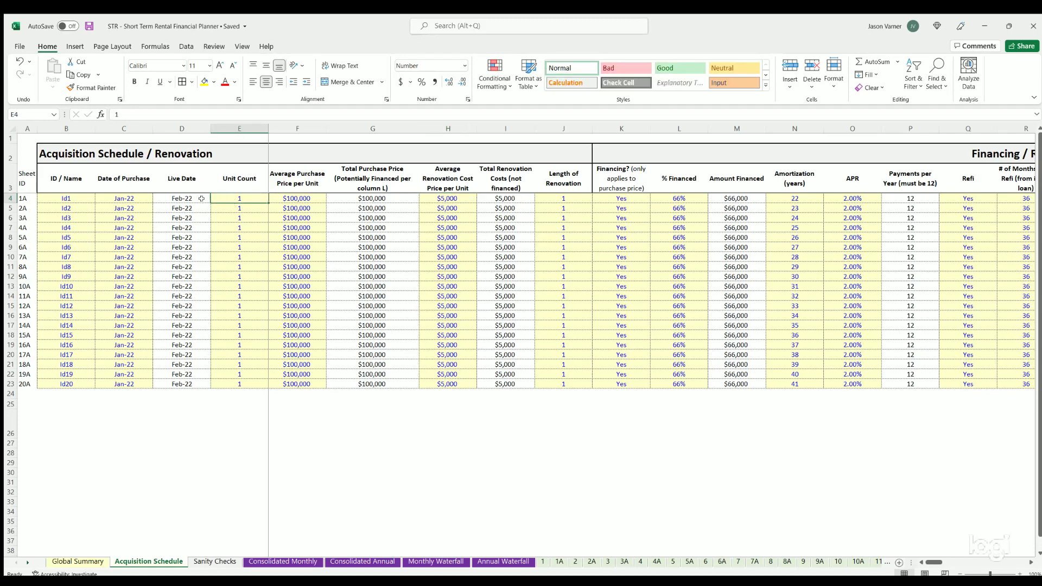
Step: Go through the list of property names in the ID / Name column, starting from Id1
click(74, 197)
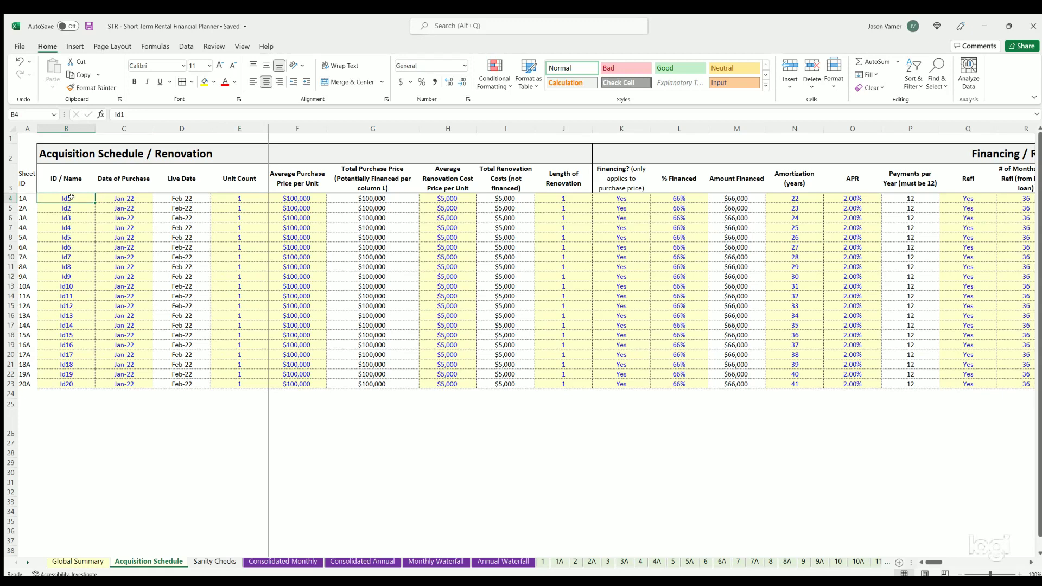
key(ctrl+shift+Down)
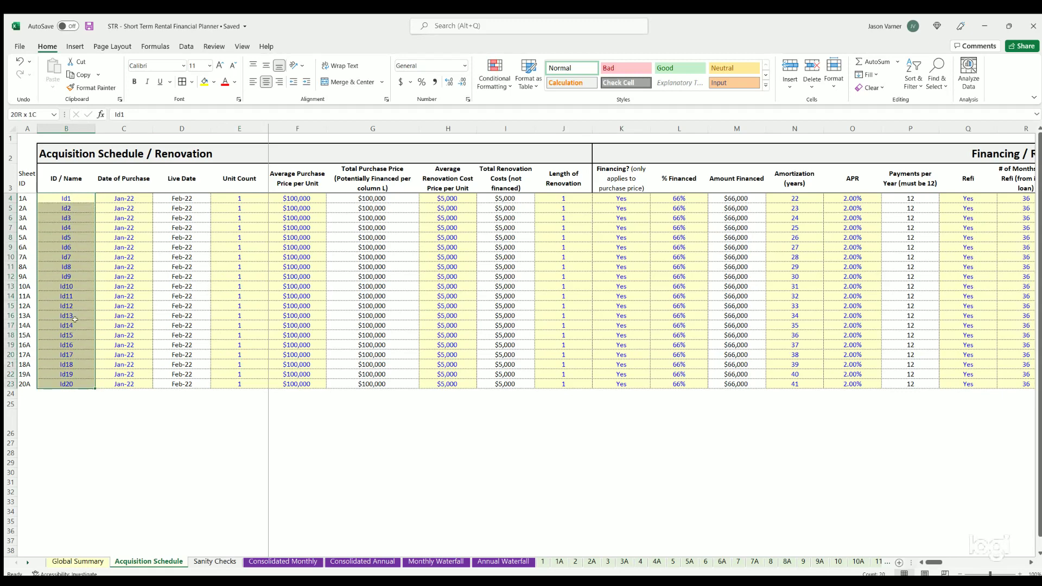
key(shift+Up)
key(shift+Up)
key(shift+Up)
key(shift+Up)
key(shift+Up)
key(shift+Up)
key(shift+Up)
key(shift+Up)
key(shift+Up)
key(shift+Up)
key(shift+Up)
key(shift+Up)
key(Down)
key(Down)
key(Down)
key(Down)
key(Down)
key(Down)
key(Down)
key(Down)
key(Down)
key(Down)
key(Down)
key(Down)
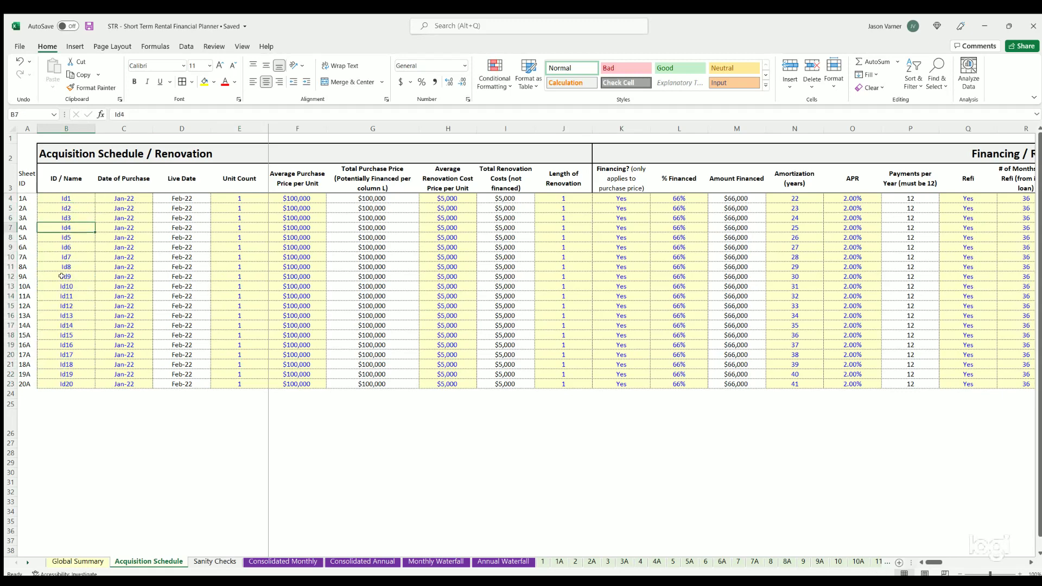
Step: Inspect the unit count and average purchase price for Id1, and the unit count for Id4
click(67, 195)
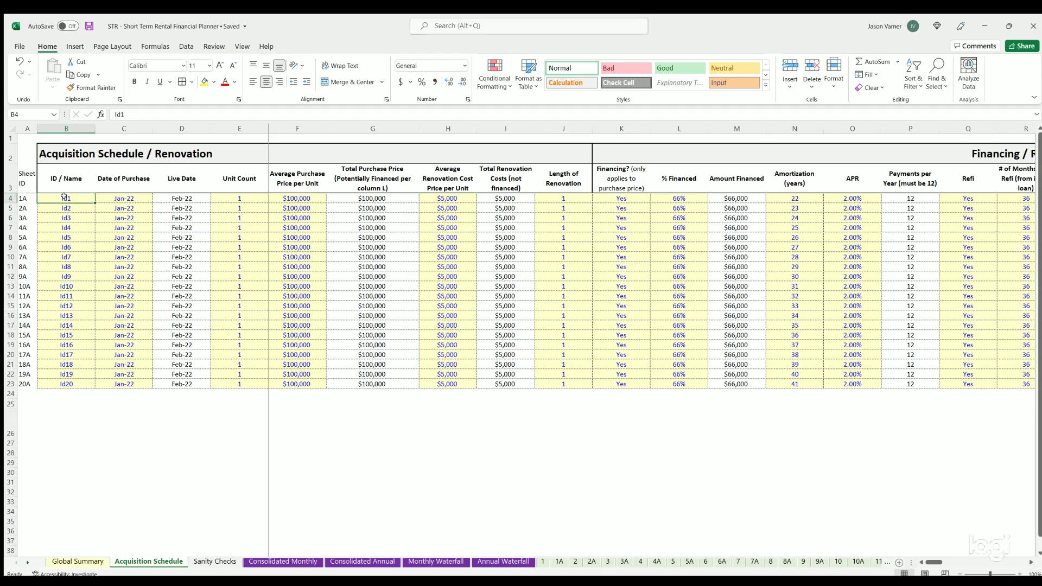
click(244, 195)
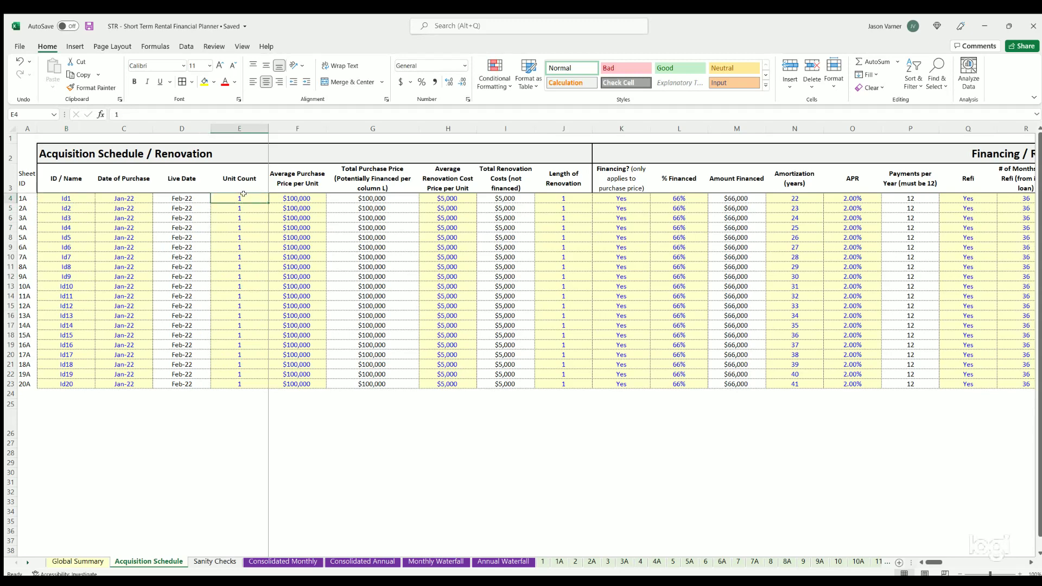
click(308, 198)
click(241, 198)
click(242, 228)
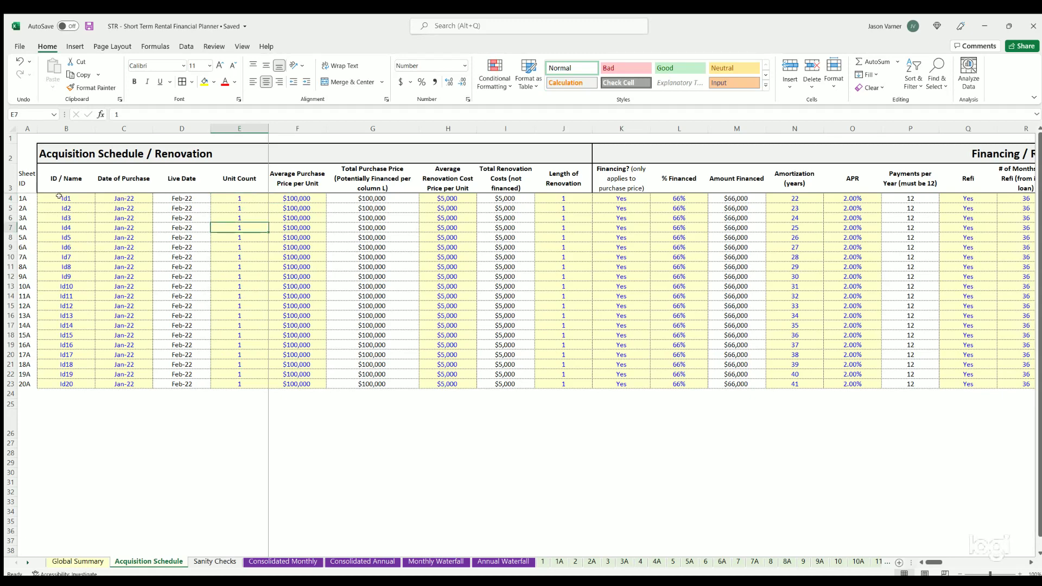
Step: Review the ID / Name entries together with their purchase dates across all property rows
drag(59, 197, 138, 381)
drag(125, 195, 128, 384)
click(128, 197)
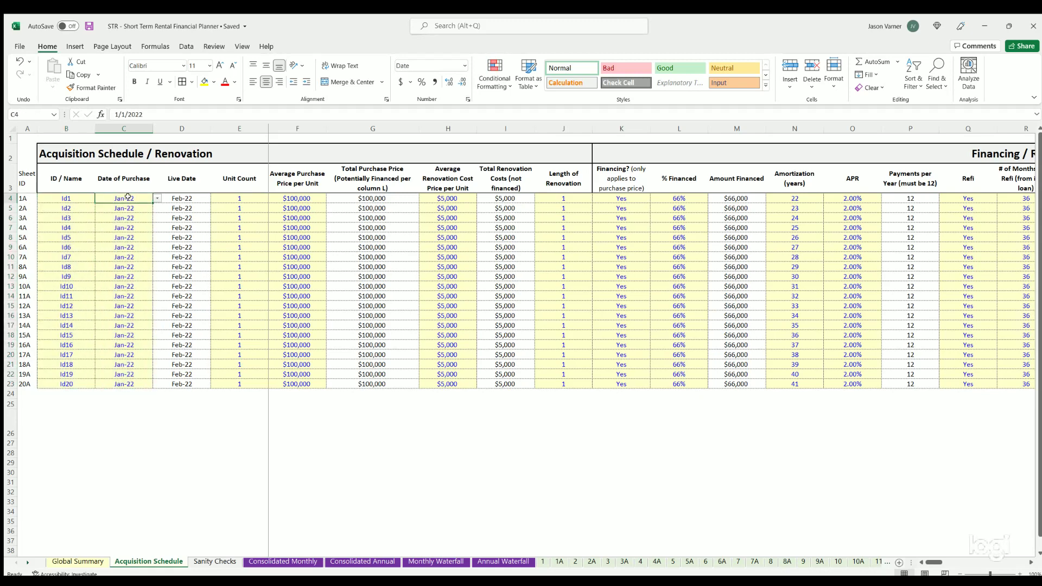
click(73, 198)
key(ctrl+shift+Down)
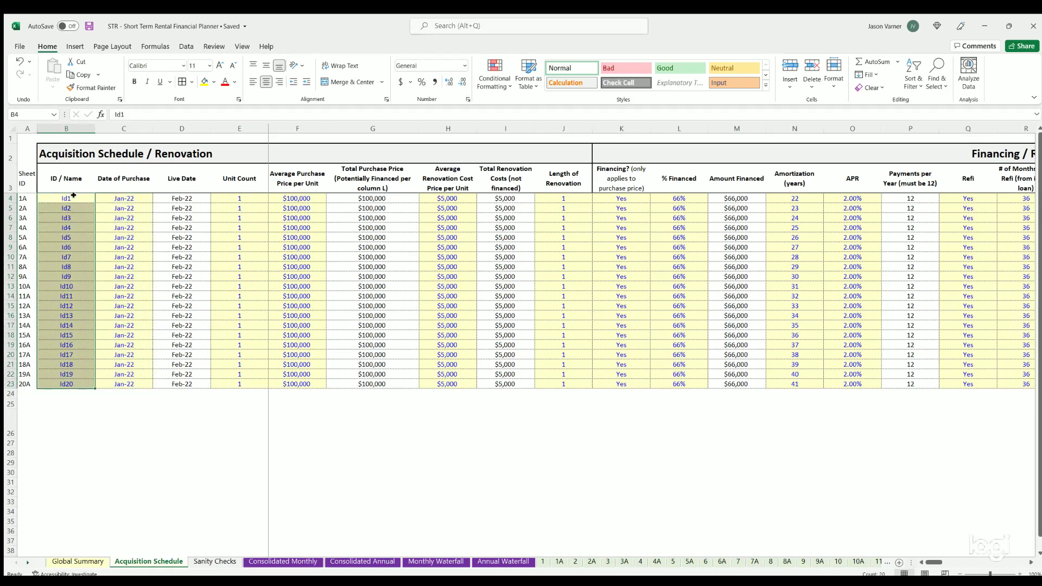
click(72, 199)
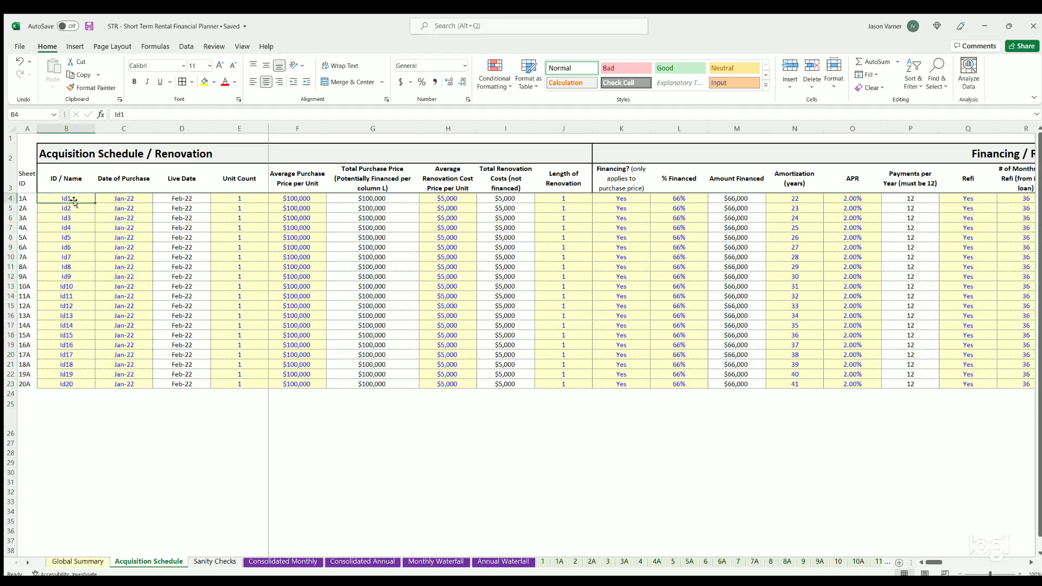
Step: Examine the Average Purchase Price per Unit column and how Total Purchase Price is calculated from it and the unit count
click(240, 197)
click(292, 197)
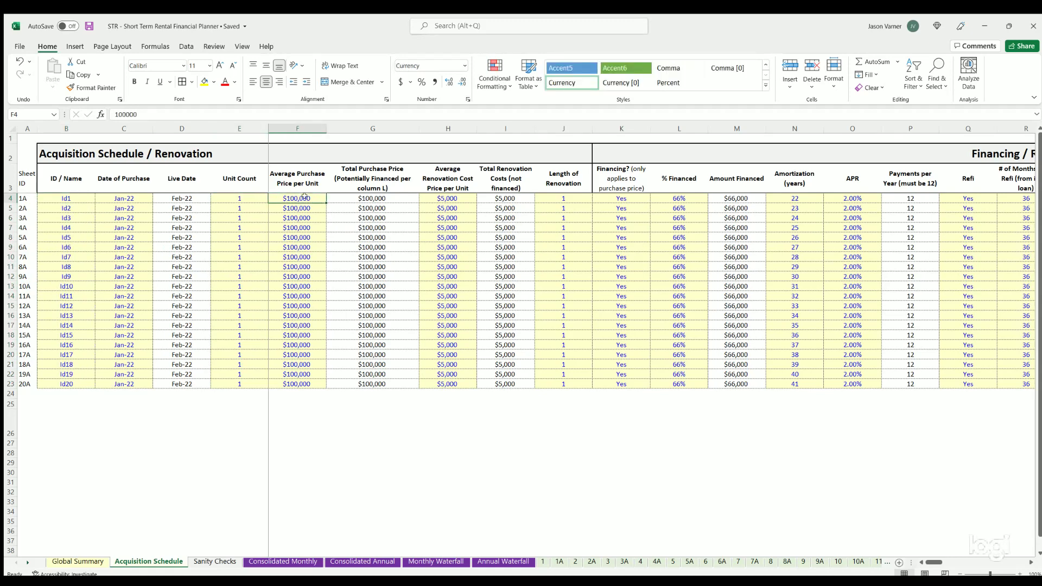
drag(307, 220, 299, 389)
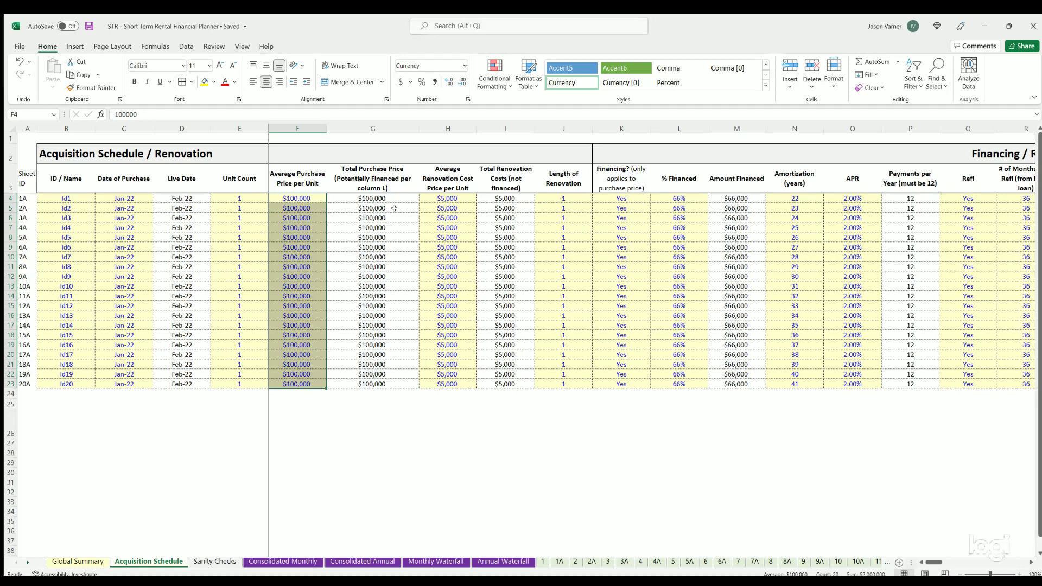
click(377, 196)
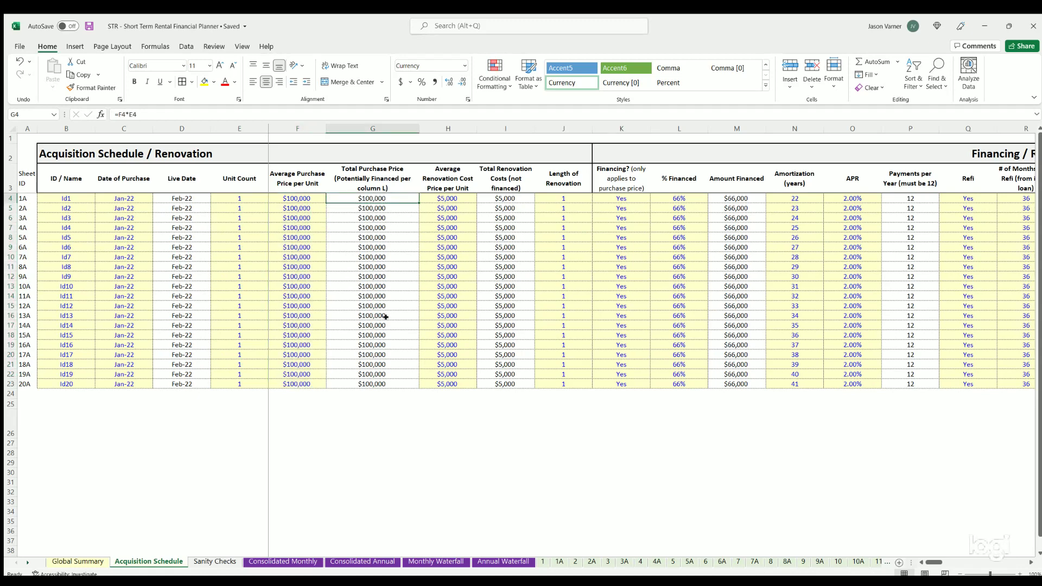
drag(383, 300, 380, 387)
click(239, 198)
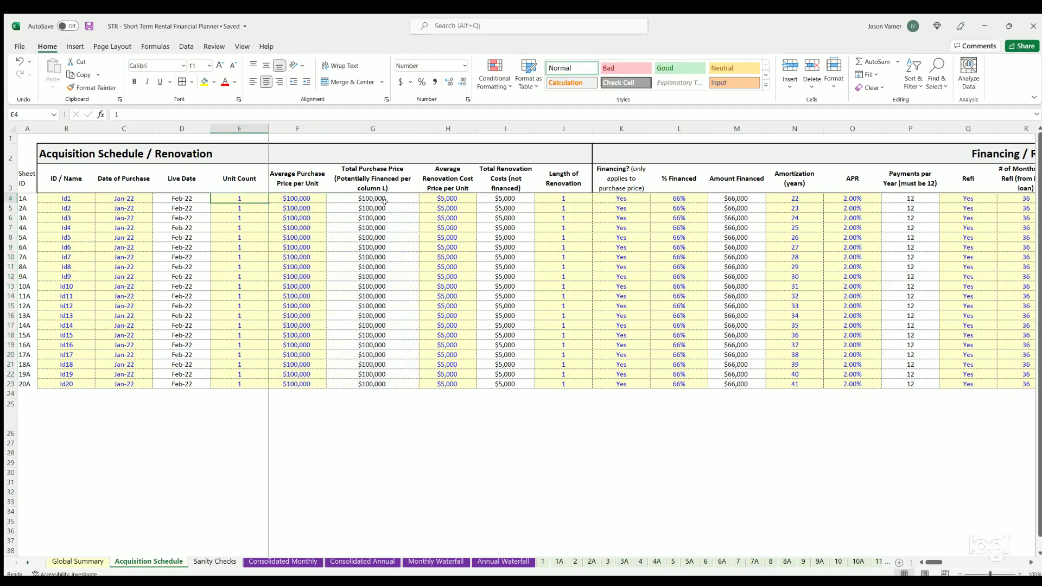
Step: Review the average renovation cost per unit, how the total renovation costs are calculated, and the renovation length for all properties
click(449, 197)
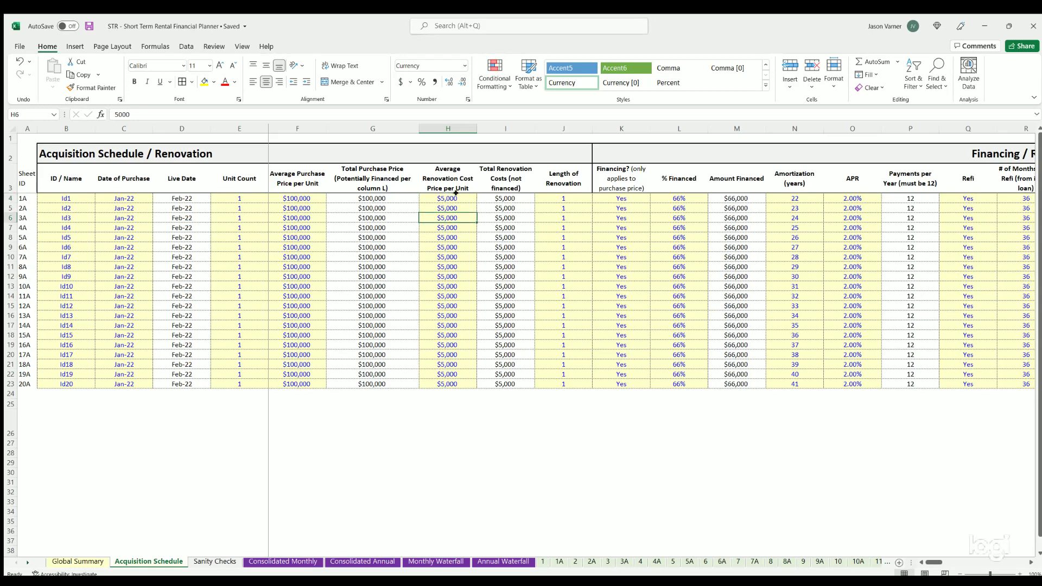
drag(448, 199, 449, 384)
click(505, 198)
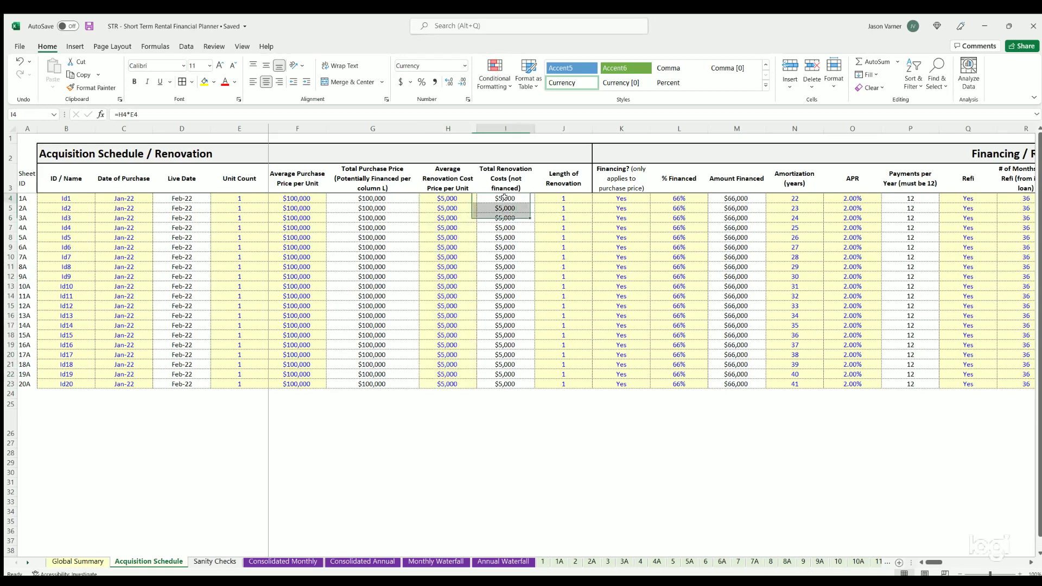
drag(572, 198, 574, 383)
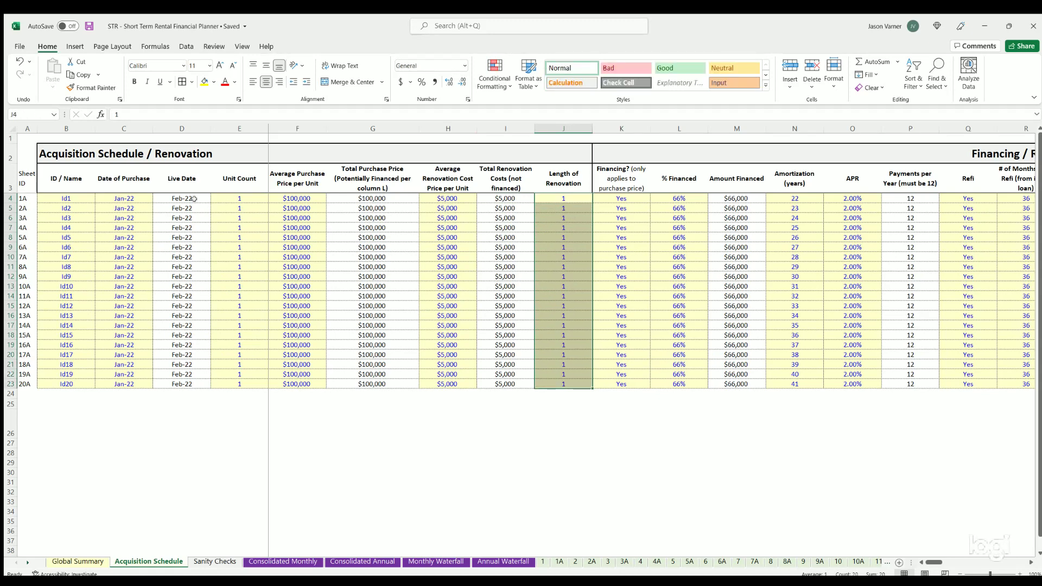
Step: Examine how the Live Date column is derived from the date of purchase and the length of renovation
drag(180, 197, 183, 378)
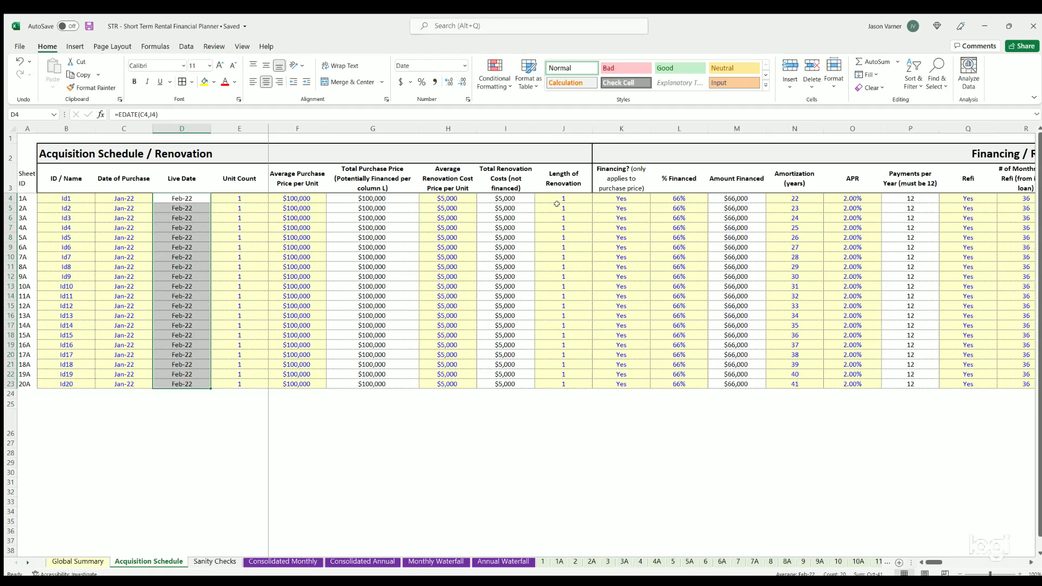
drag(563, 198, 560, 383)
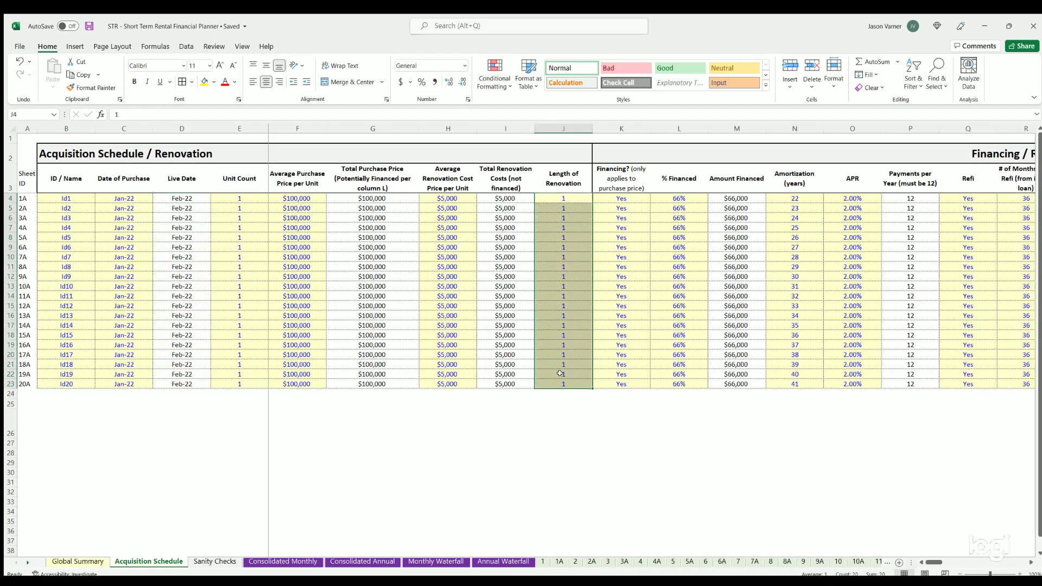
drag(127, 196, 125, 386)
drag(563, 198, 563, 384)
Step: Compare the renovation cost per unit and renovation length in the first rows with Id1's total renovation costs
drag(452, 197, 459, 270)
drag(557, 196, 559, 219)
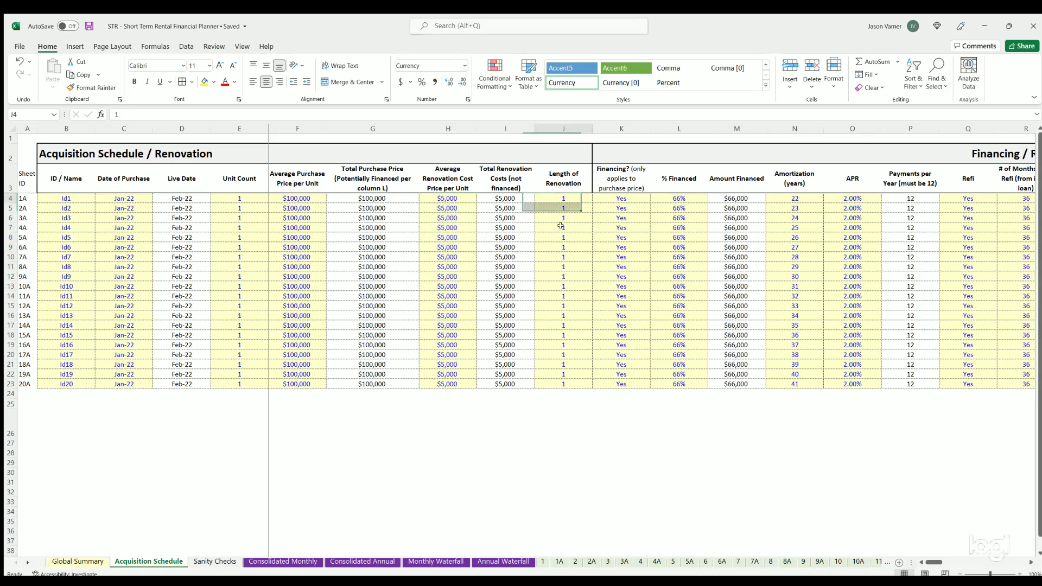
click(562, 227)
click(505, 198)
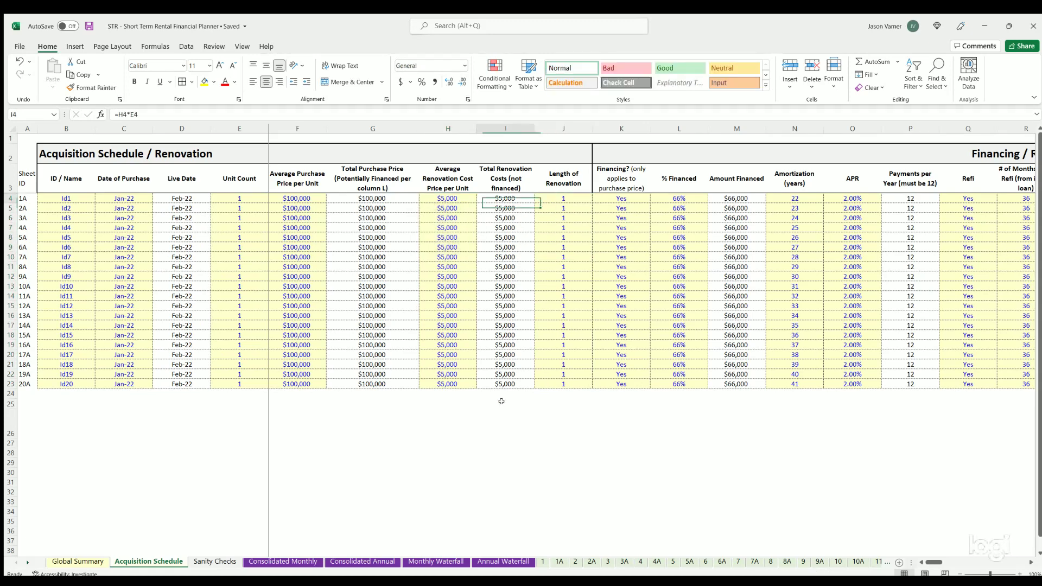
drag(930, 565, 932, 563)
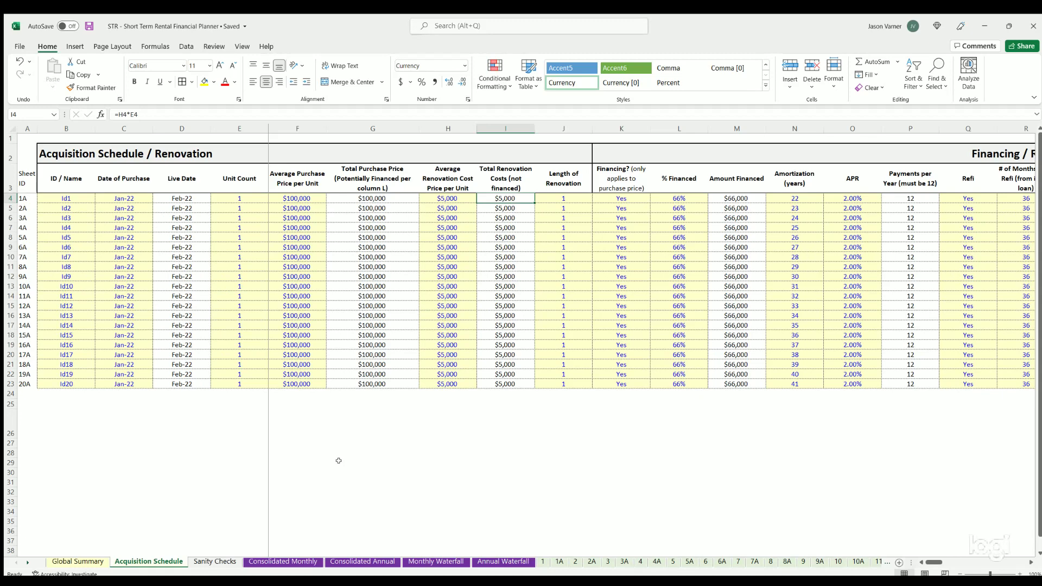
click(313, 447)
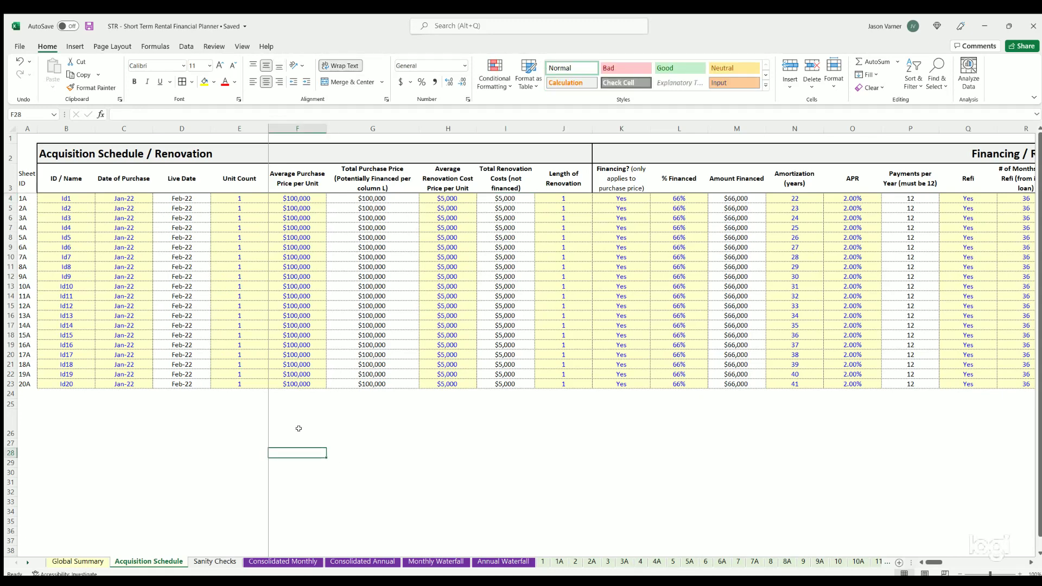
click(298, 440)
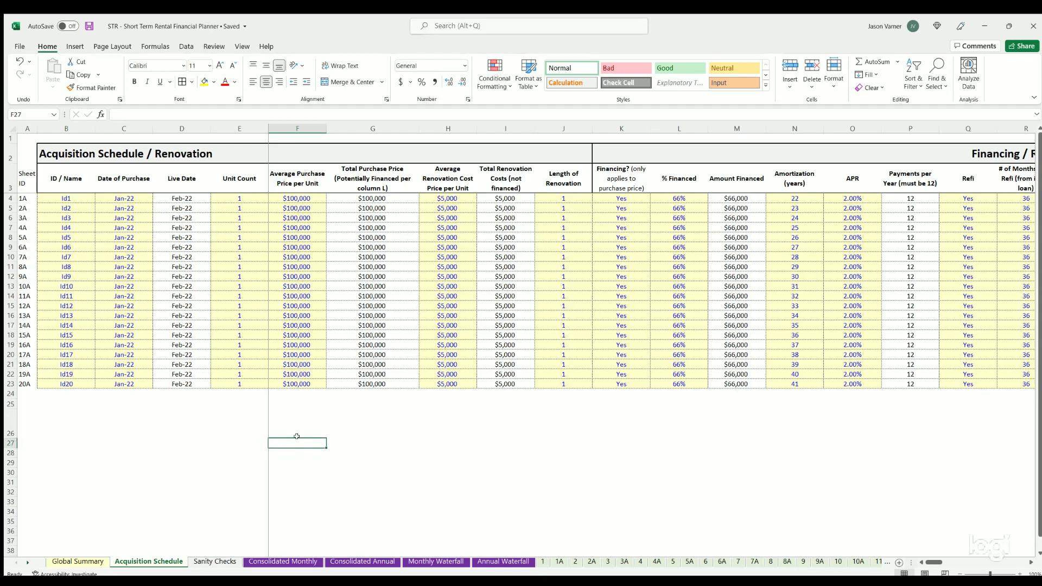
Step: On the Monthly Waterfall sheet, set the LP share of the initial equity contributions to 0%
click(437, 562)
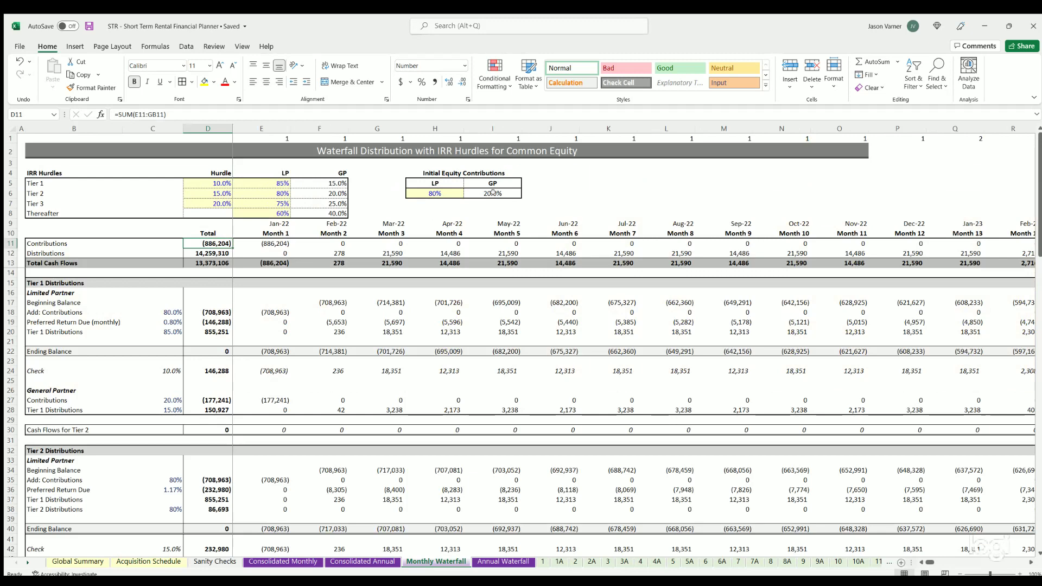
click(440, 193)
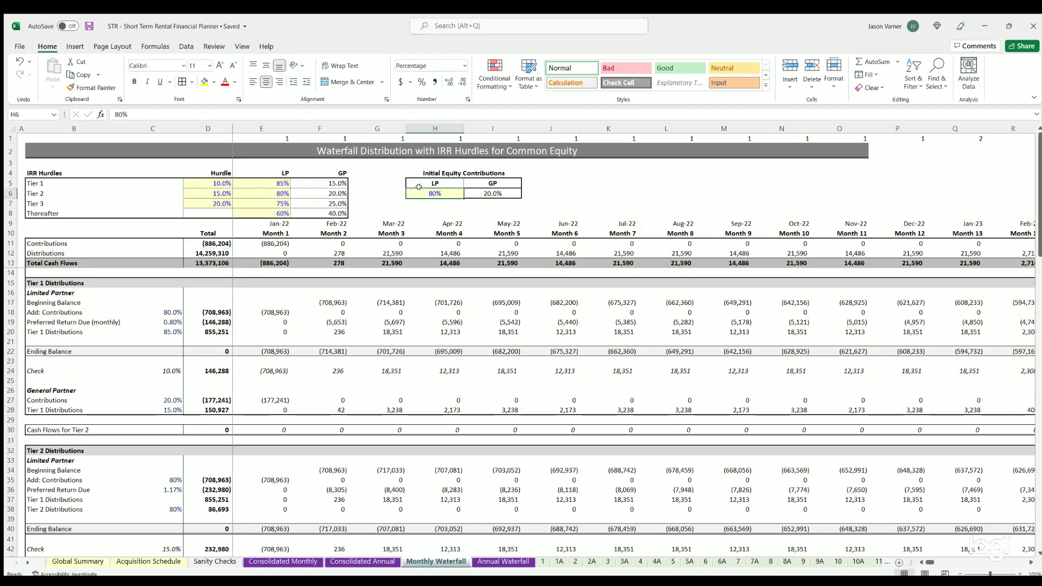
text(0)
key(Return)
Step: Set the LP split to 0% for Tier 1, Tier 2, Tier 3 and Thereafter in the IRR Hurdles table
click(272, 183)
text(0)
key(Return)
text(0)
key(Return)
text(0)
key(Return)
text(0)
key(Return)
click(550, 194)
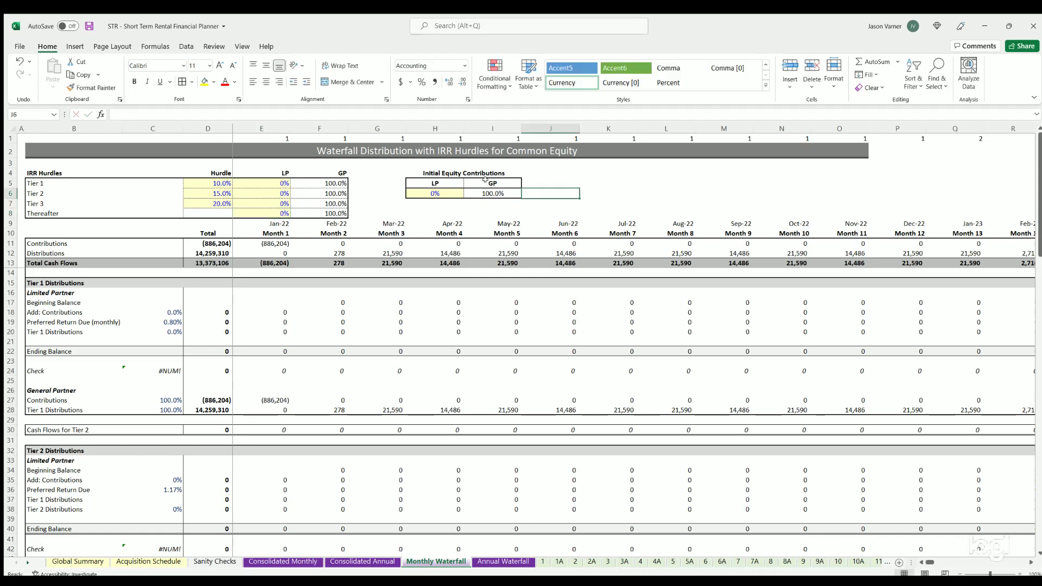
key(Left)
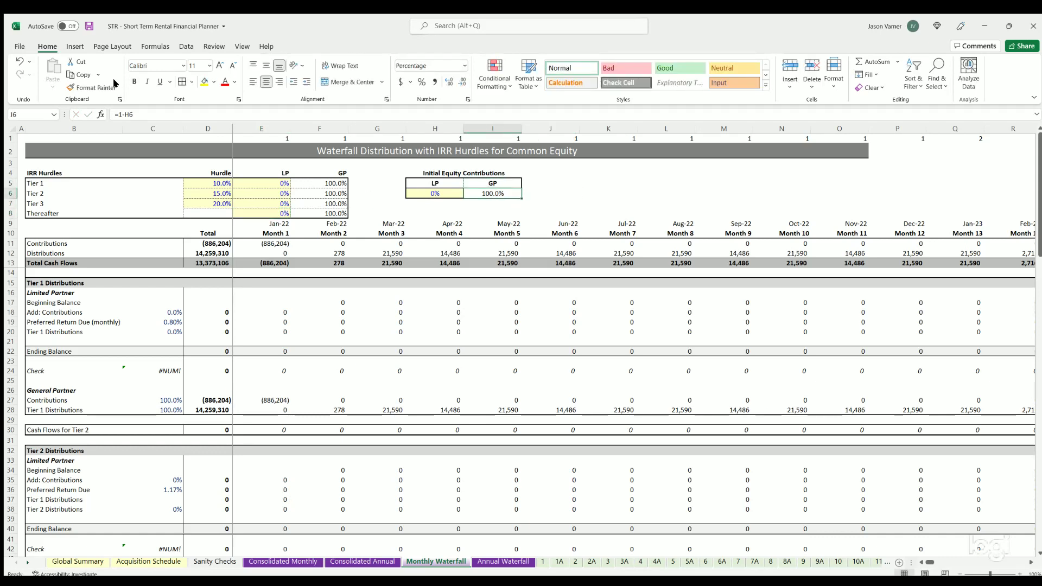
Step: Undo the zeroed LP splits in the IRR Hurdles table and the LP equity contribution change
click(22, 61)
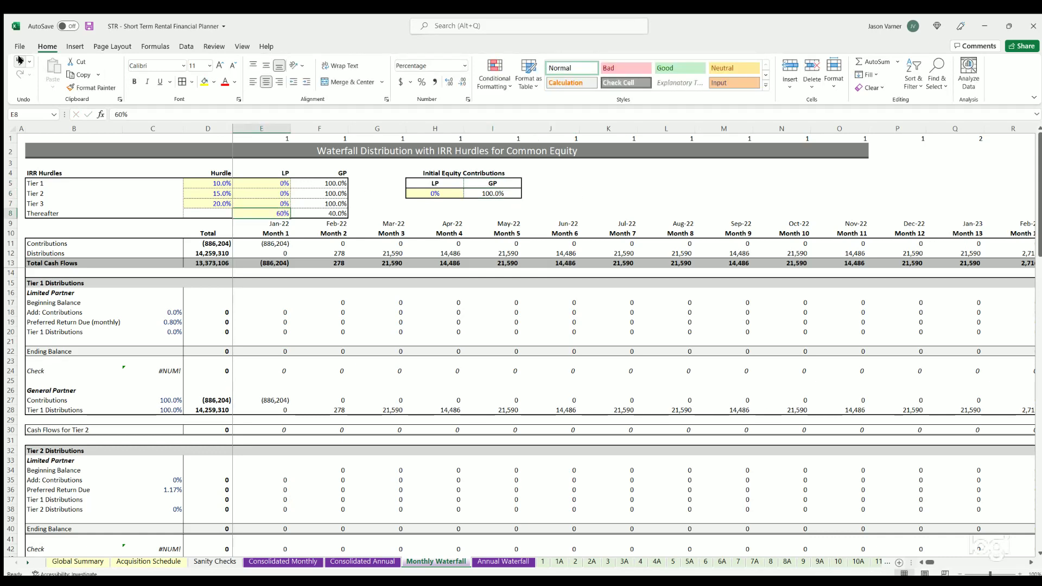
click(20, 61)
click(19, 60)
click(20, 61)
click(19, 61)
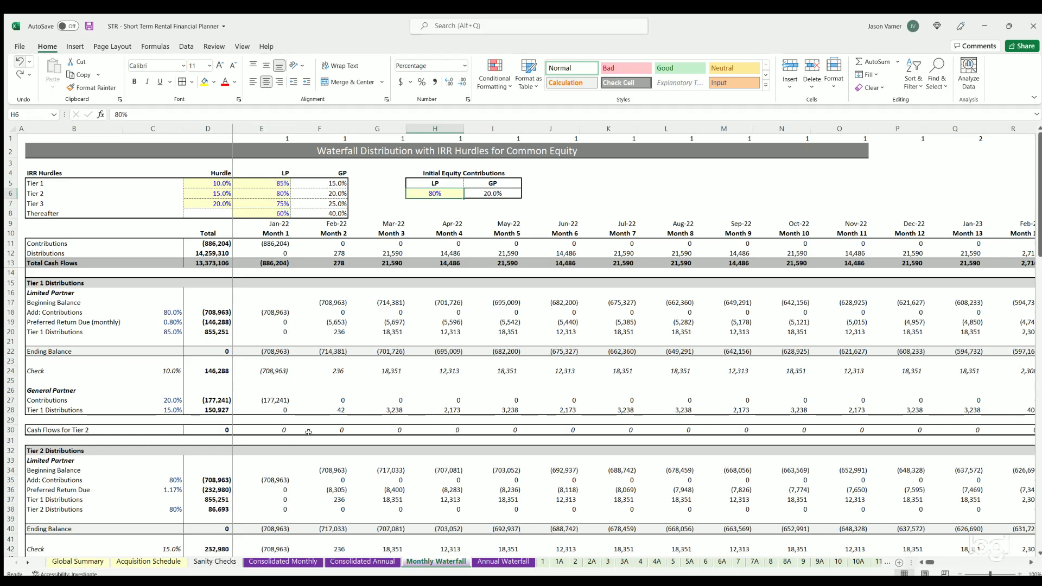
Step: Return to the Acquisition Schedule and review Id1's renovation length, the Unit Count column and the Financing? column
click(147, 562)
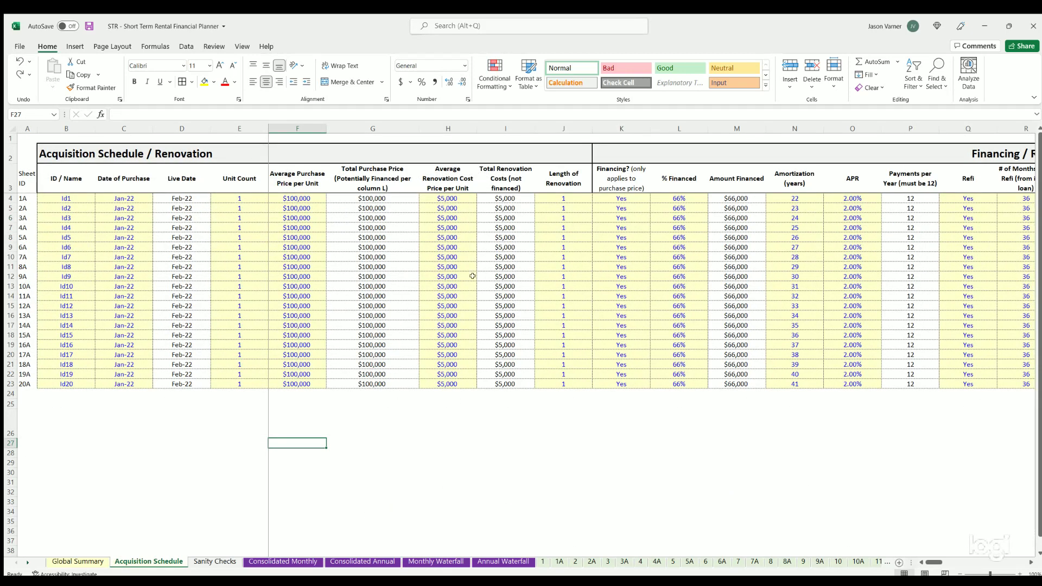
click(565, 198)
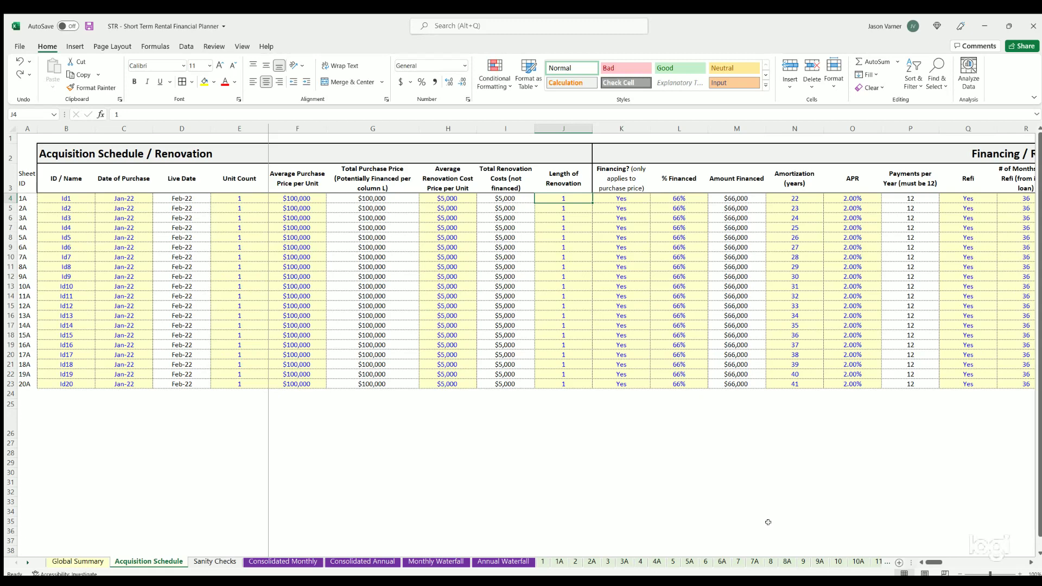
scroll(931, 562, right, 3)
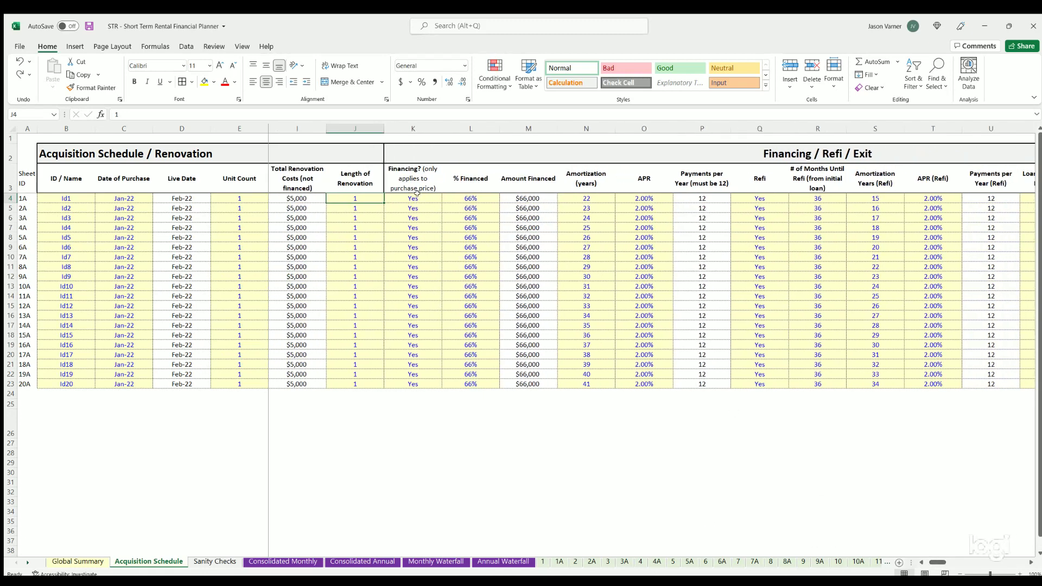
drag(234, 197, 240, 377)
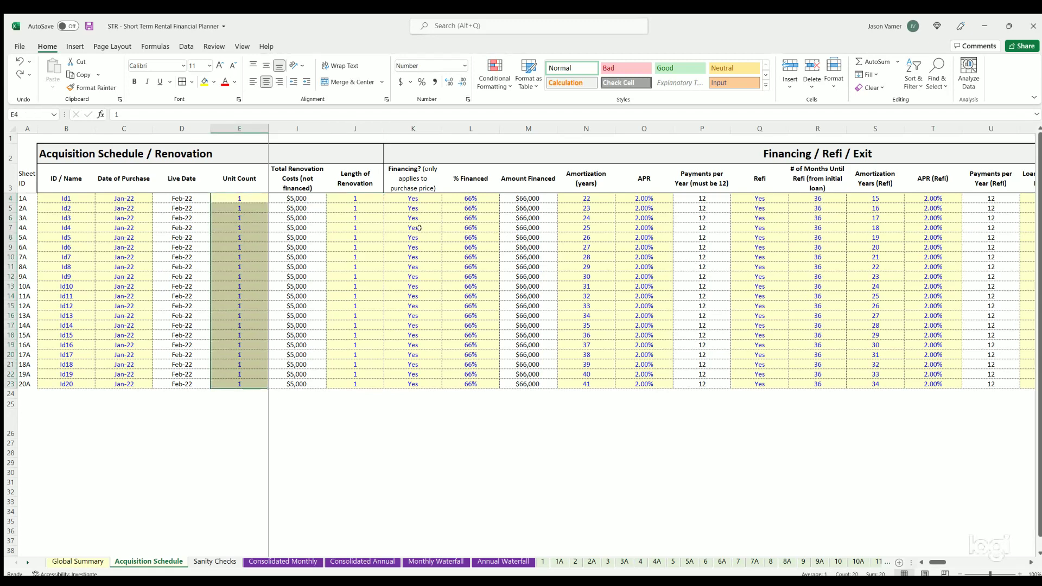
click(416, 197)
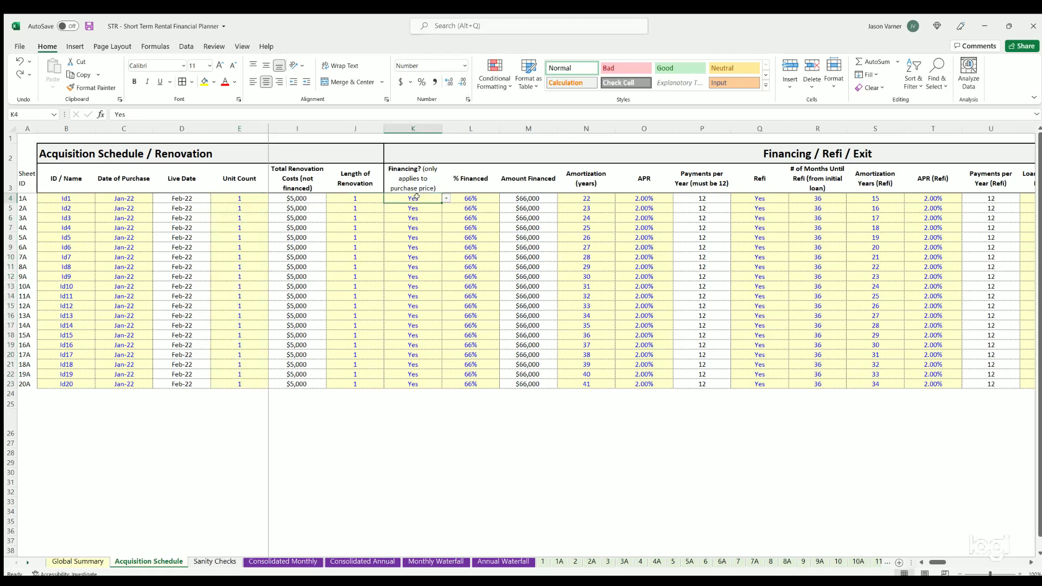
drag(411, 196, 416, 385)
click(72, 200)
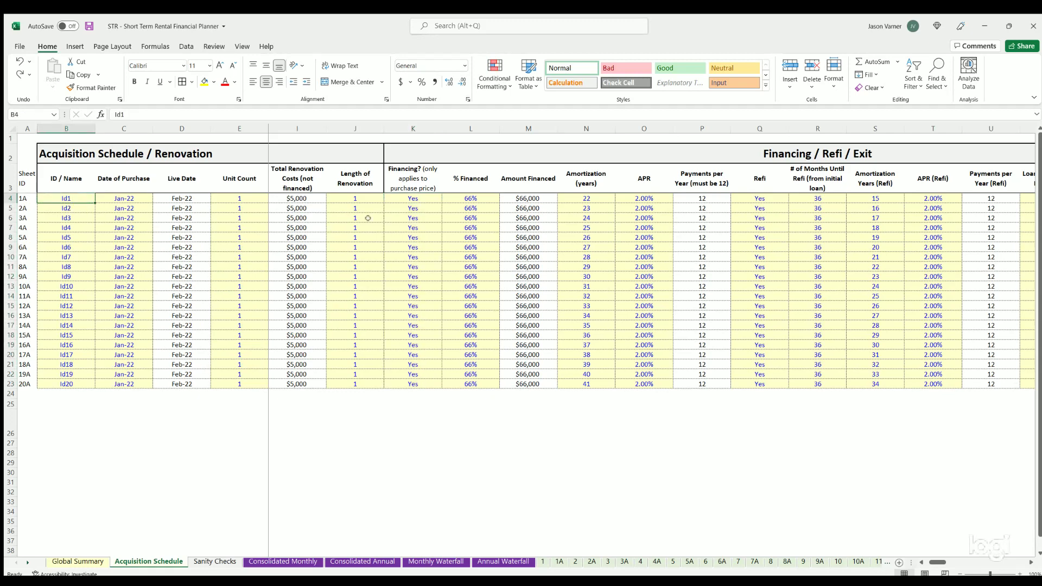
Step: Go through the Financing? choices row by row from Id1, covering all properties down to Id20
click(417, 195)
key(Down)
key(Down)
key(Down)
key(Down)
key(Down)
key(Down)
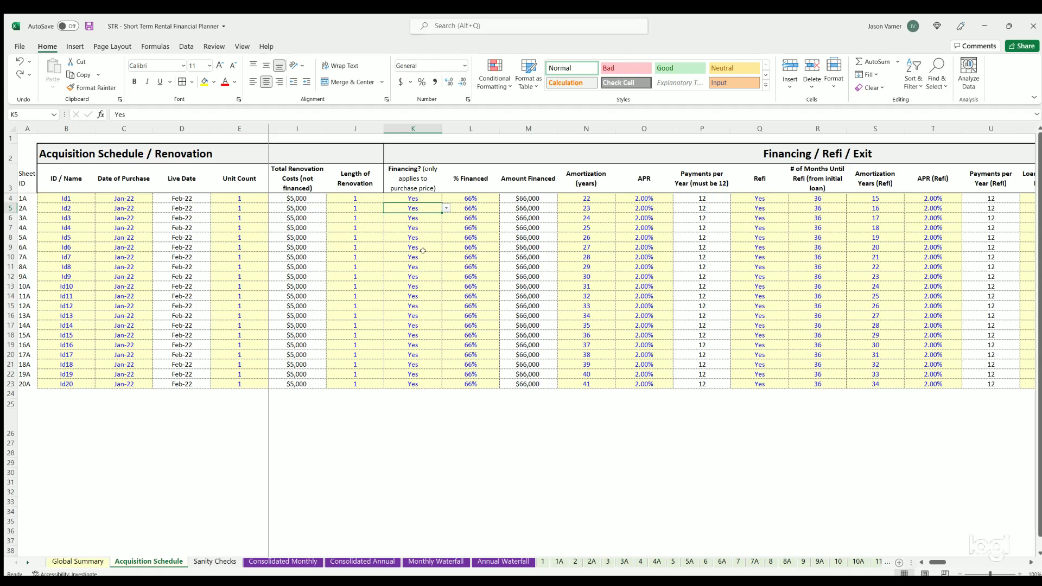
drag(422, 197, 418, 384)
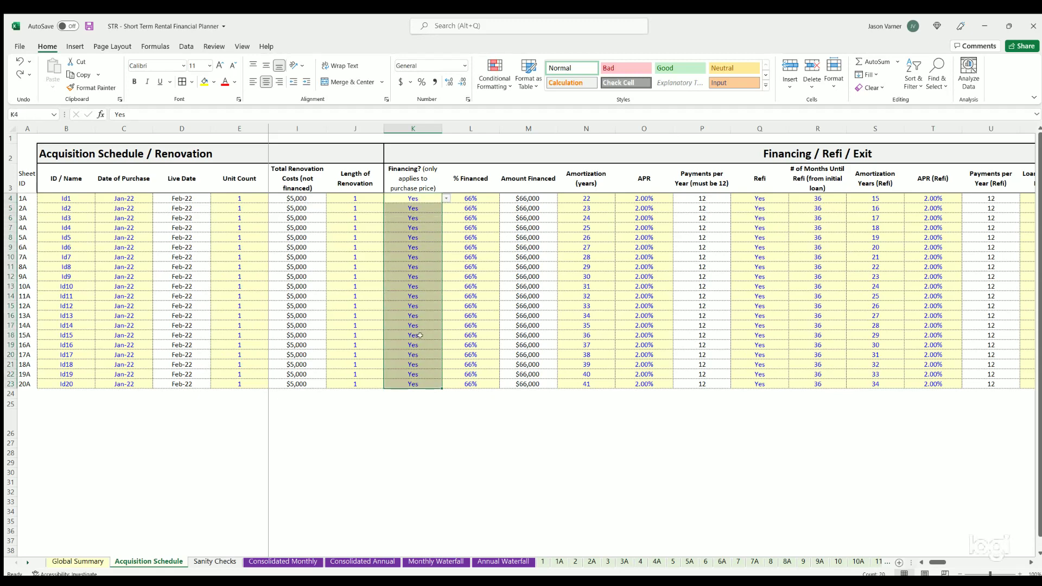
Step: Examine the % Financed column and the formula that calculates Amount Financed from it
click(476, 197)
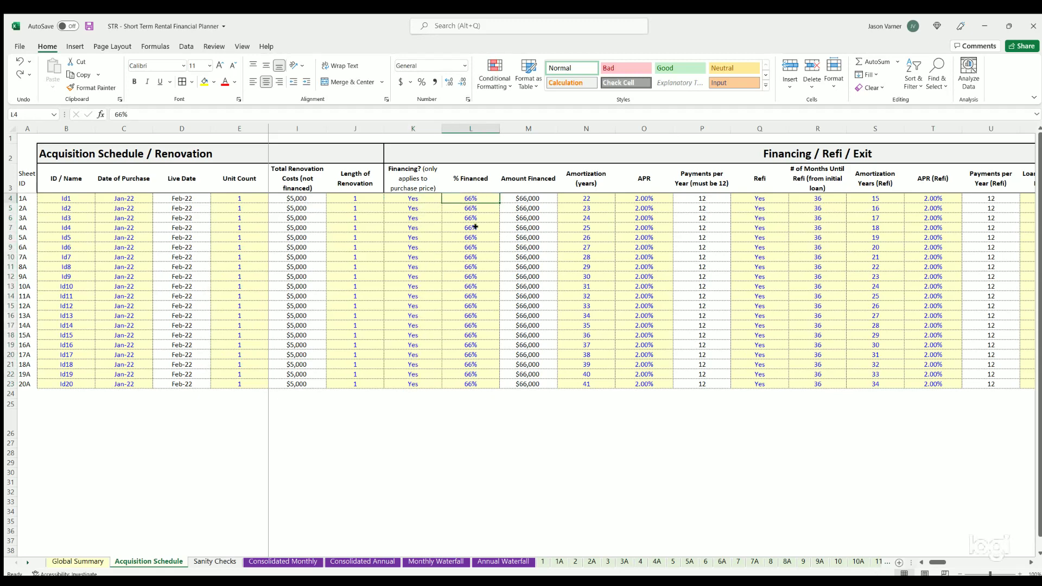
key(shift+Down)
key(shift+Down)
key(shift+Down)
key(shift+Down)
key(shift+Down)
key(shift+Down)
key(shift+Down)
key(shift+Down)
key(shift+Down)
key(shift+Down)
key(shift+Down)
key(shift+Down)
key(shift+Down)
key(shift+Down)
key(shift+Down)
key(shift+Down)
key(shift+Down)
key(shift+Down)
key(shift+Down)
click(473, 199)
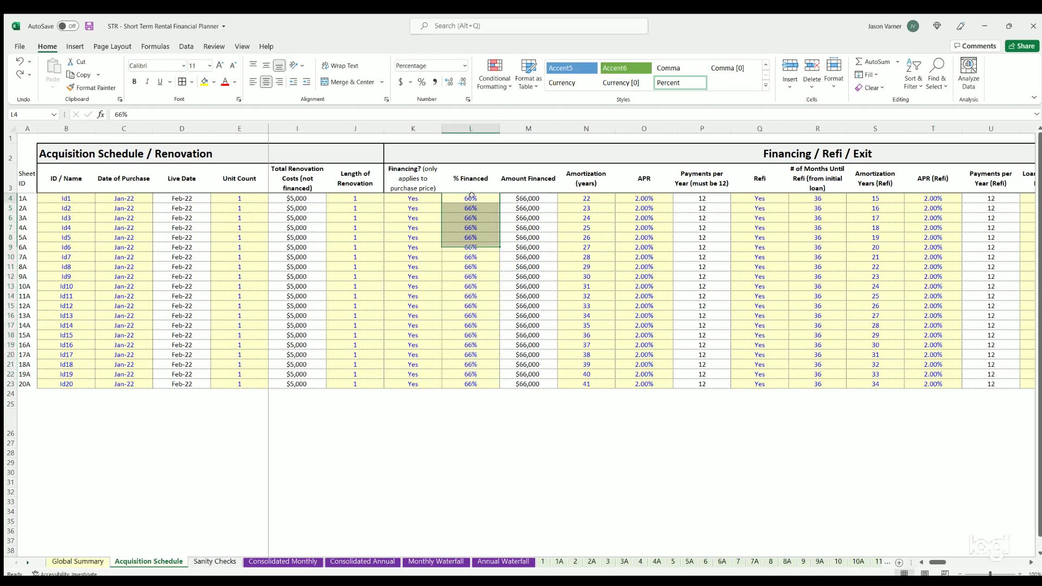
click(534, 198)
click(532, 217)
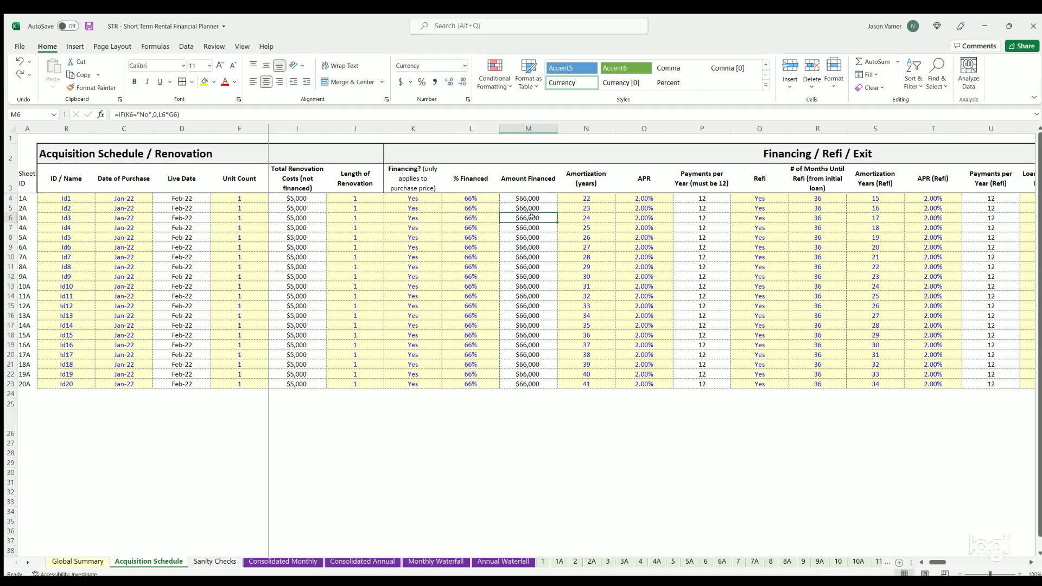
Step: Set the initial loan's amortization to 30 years for Id1 and fill it down to Id20
click(578, 173)
drag(596, 198, 597, 386)
click(592, 204)
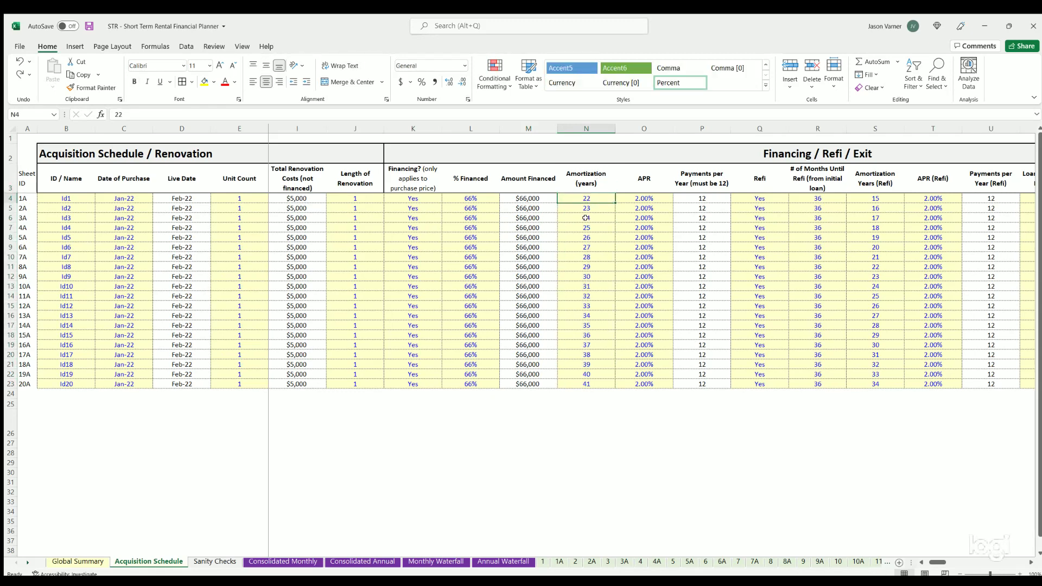
text(30)
key(Return)
click(612, 199)
drag(612, 199, 603, 385)
click(596, 247)
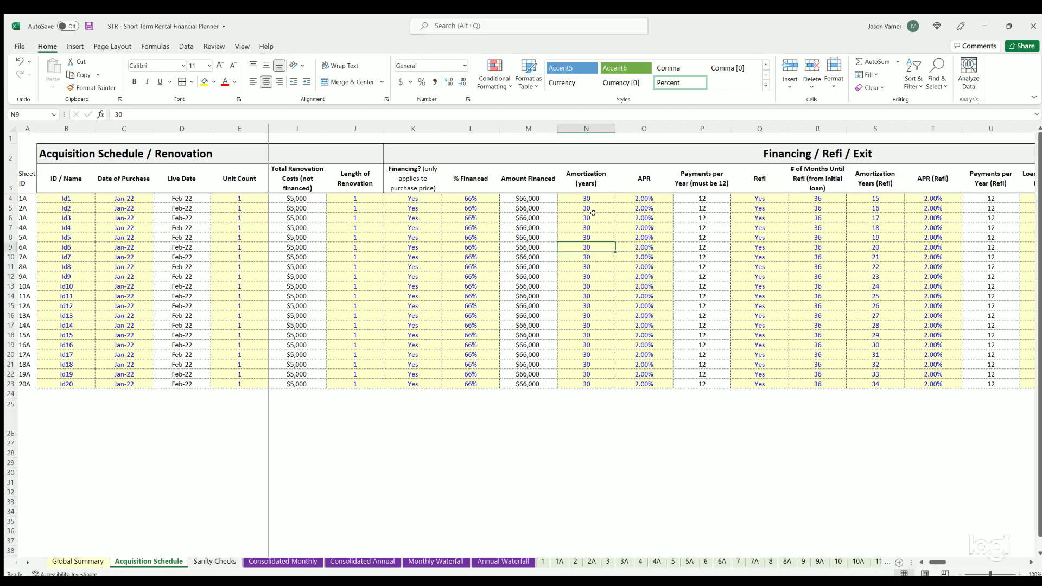
Step: Set the initial loan's APR to 5.00% for Id1 and fill it down to Id20
click(645, 198)
text(5)
key(Return)
click(642, 199)
drag(673, 203, 669, 385)
Step: Review the initial loan's Payments per Year column and the Refi choices for all properties
click(714, 200)
click(710, 254)
drag(932, 562, 943, 562)
click(525, 195)
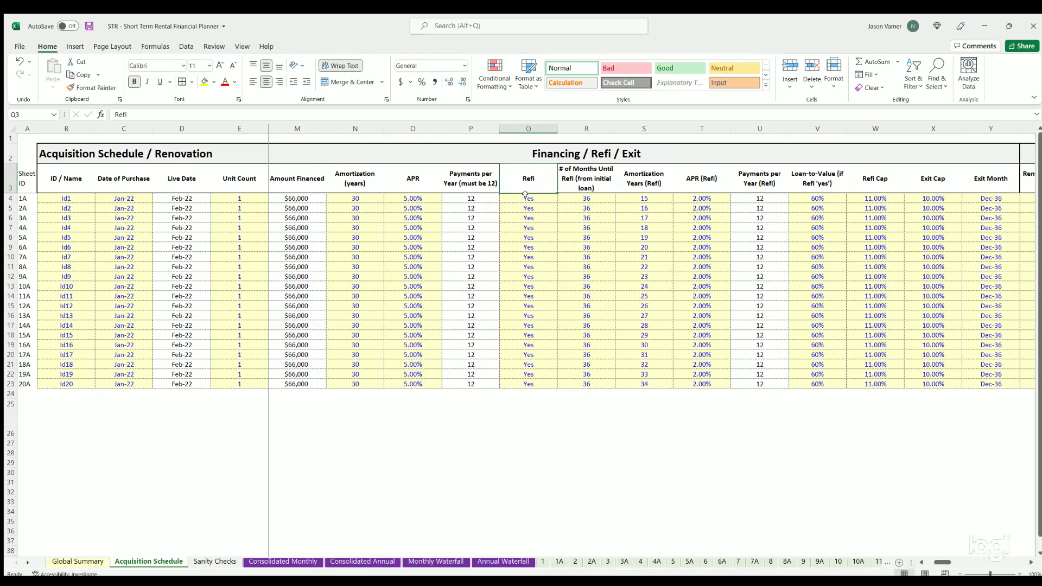
drag(526, 199, 526, 384)
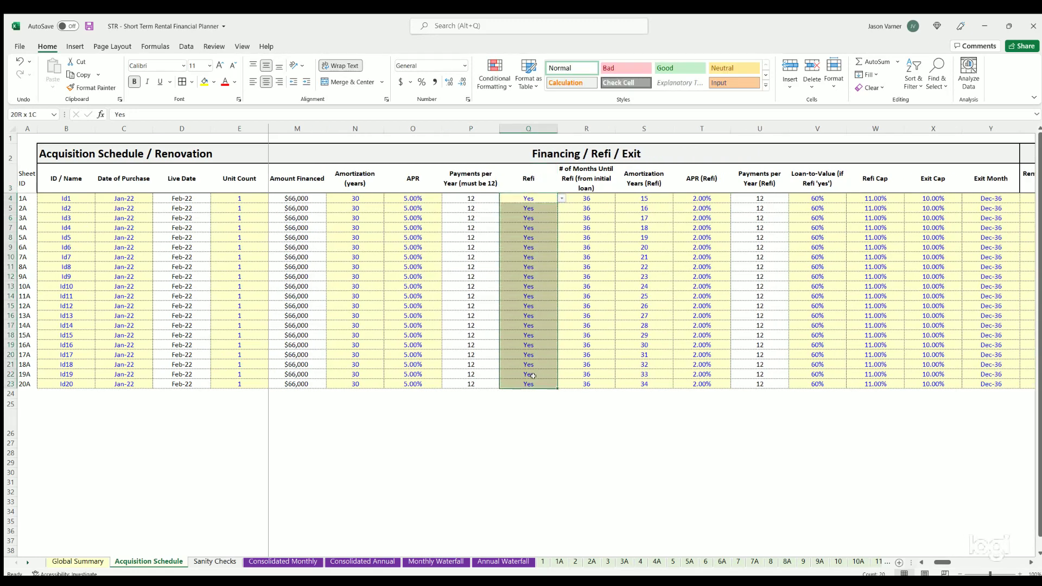
click(522, 198)
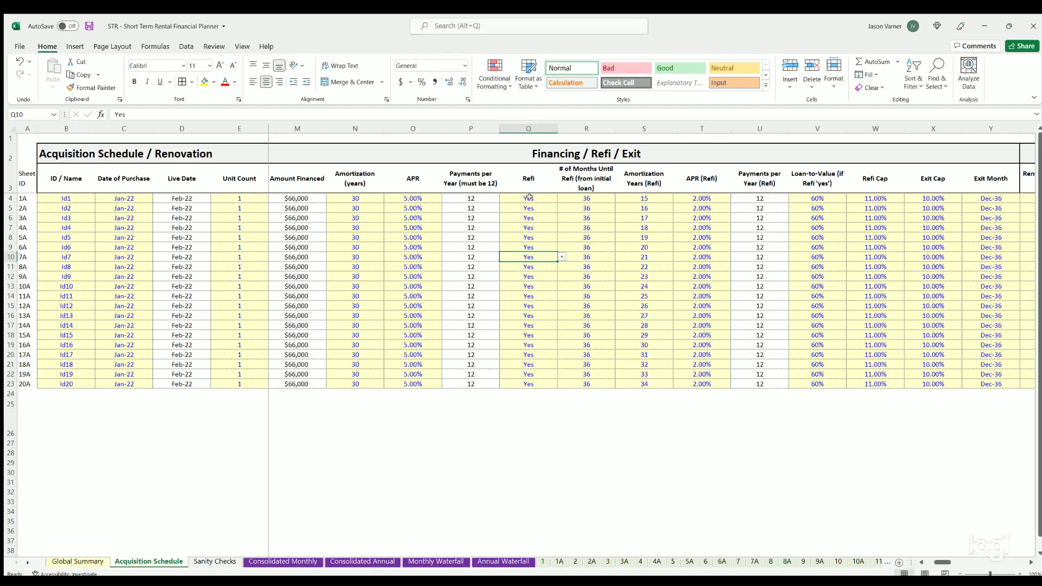
Step: Inspect Id1's number of months until refi alongside its date of purchase
click(593, 195)
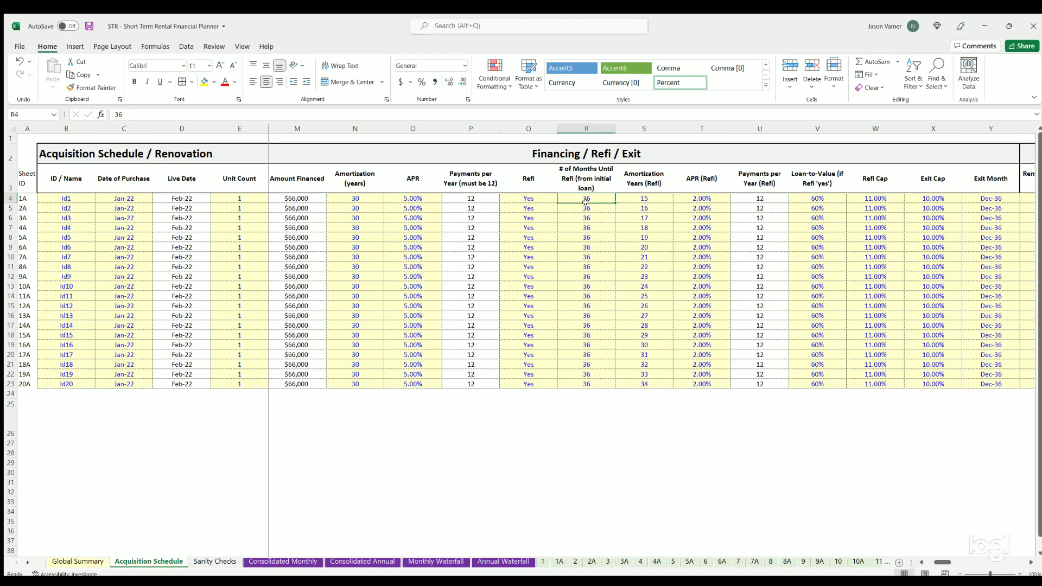
click(123, 197)
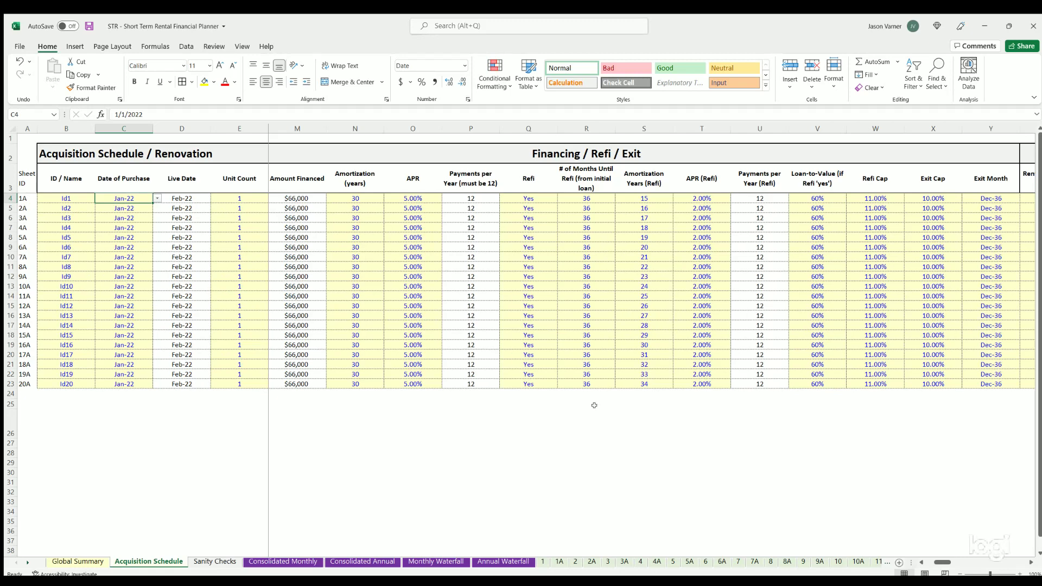
drag(941, 563, 932, 564)
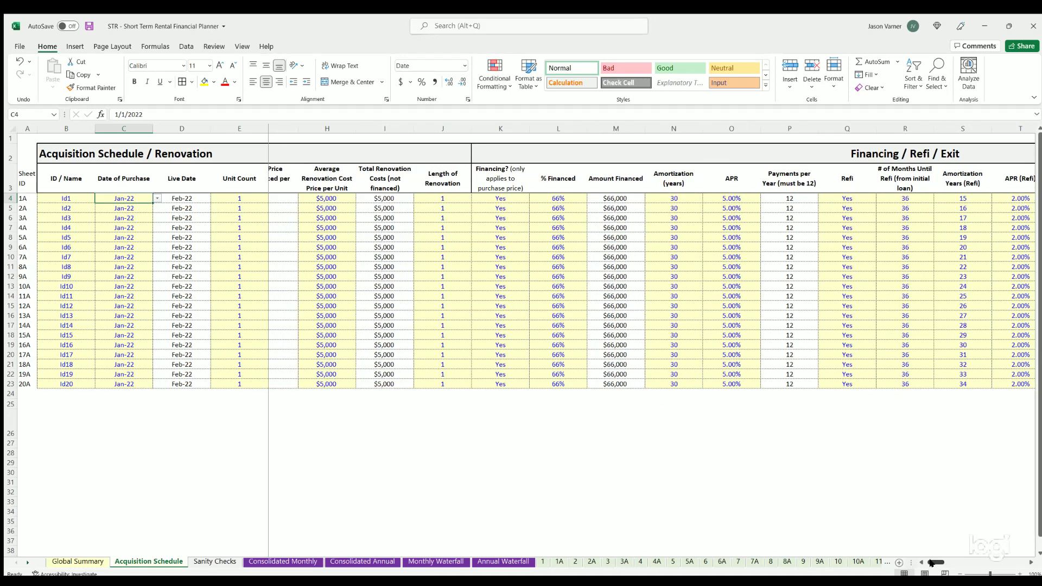
Step: Check Id1's Financing choice and review the Refi choices for Id1 through Id20
click(478, 198)
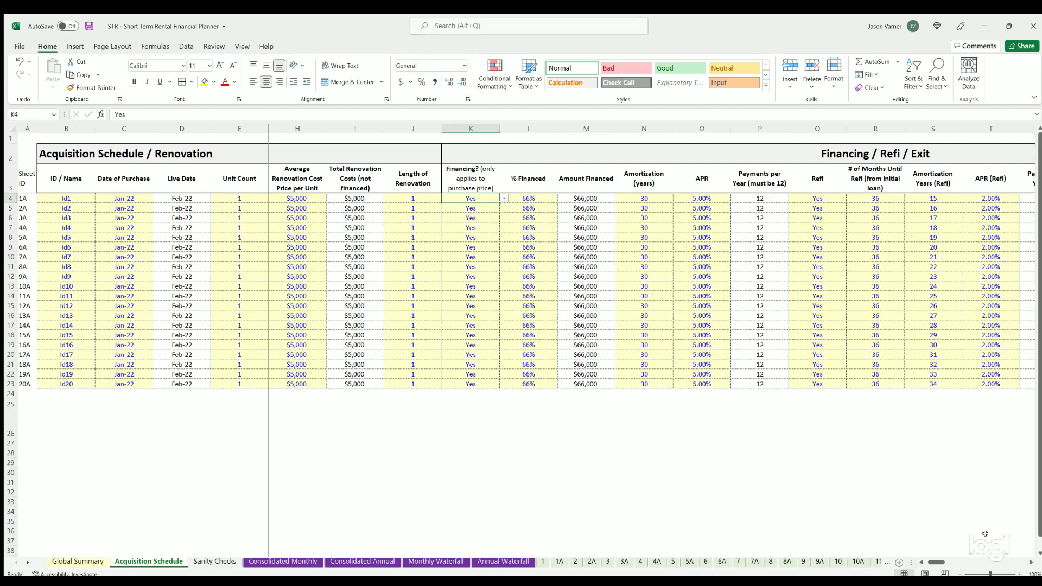
drag(935, 563, 947, 563)
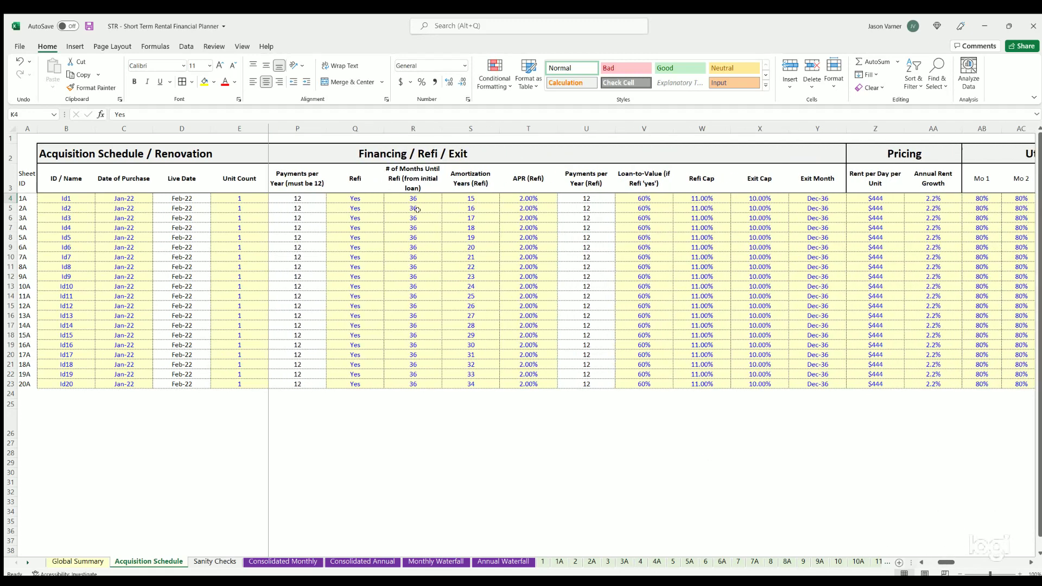
click(358, 199)
drag(356, 198, 362, 385)
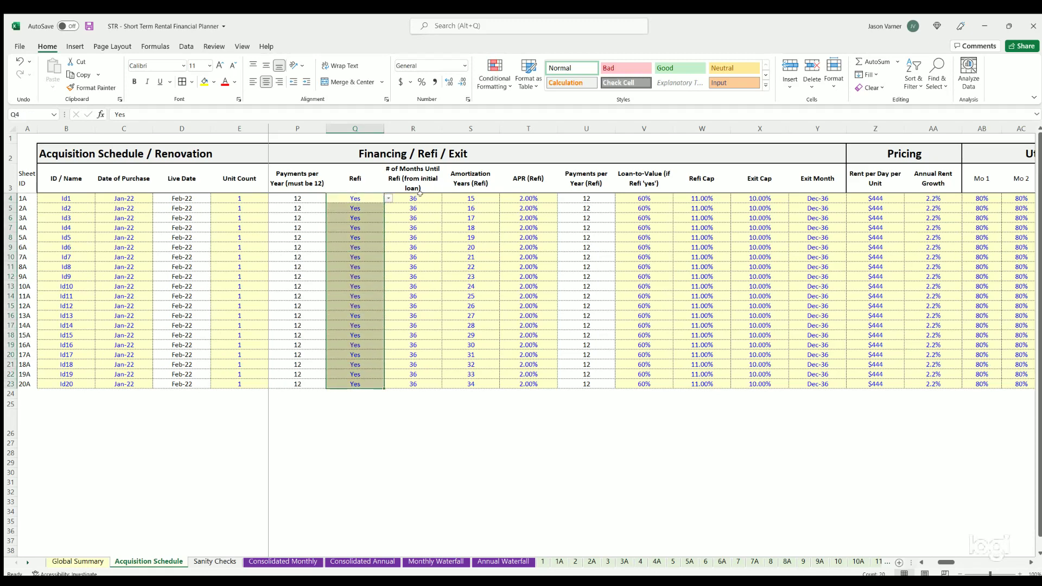
Step: Set the refi APR to 5.00% for Id1 and fill it down to Id20
click(519, 198)
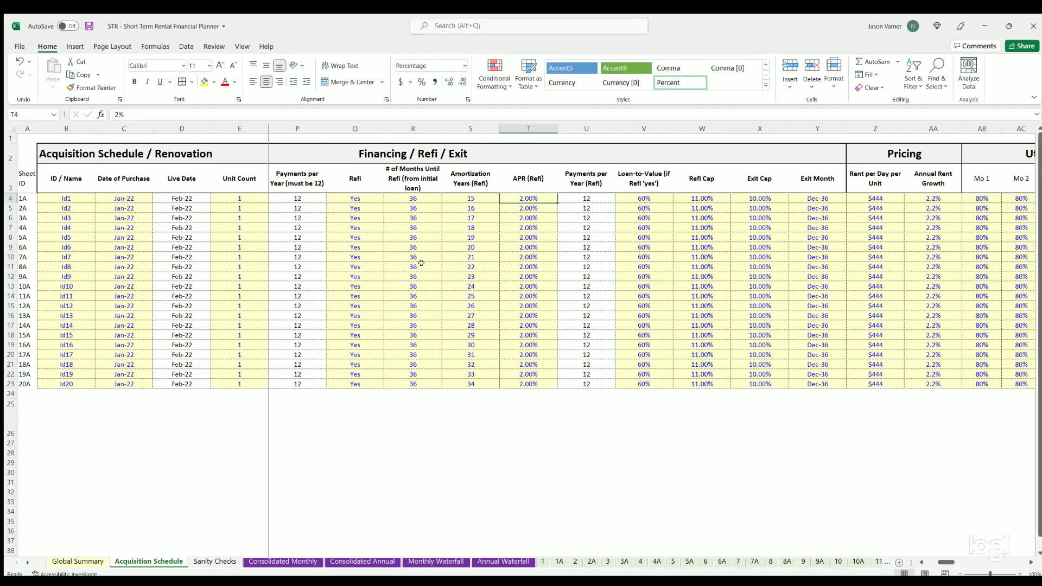
text(5)
key(Return)
click(546, 199)
drag(557, 203, 547, 385)
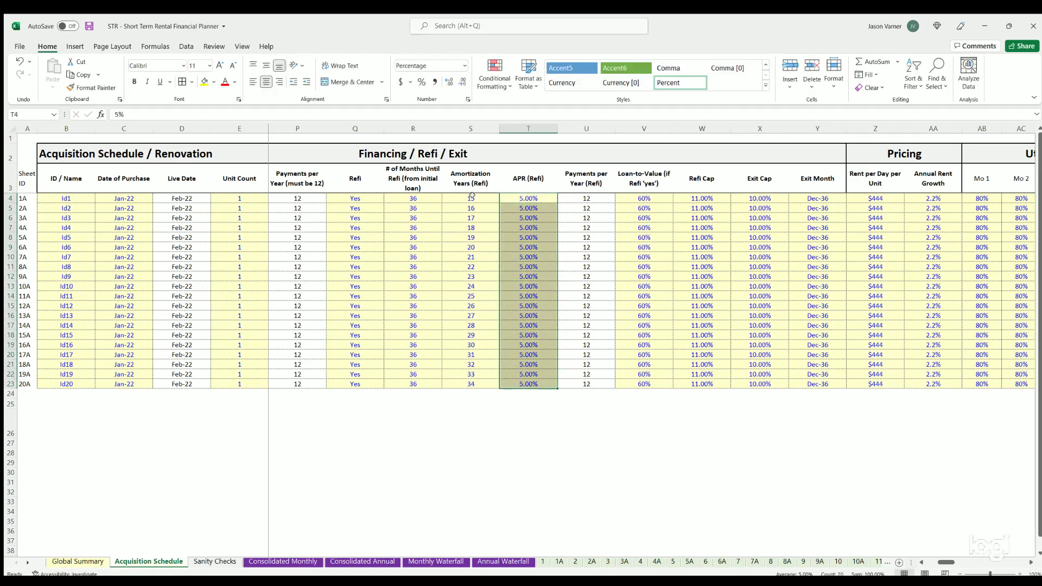
Step: Fill Id1's 15-year refi amortization down to Id20 so every property uses the same term
click(472, 200)
key(Down)
key(Right)
click(492, 199)
drag(498, 203, 493, 387)
click(461, 275)
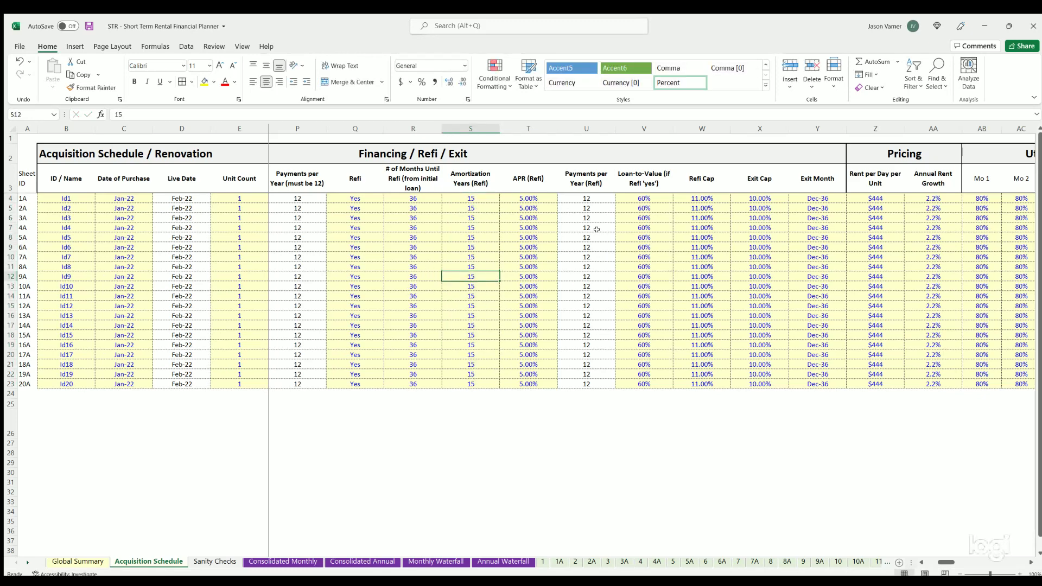
Step: Review the refi Payments per Year and Loan-to-Value columns for all properties
drag(591, 195, 589, 384)
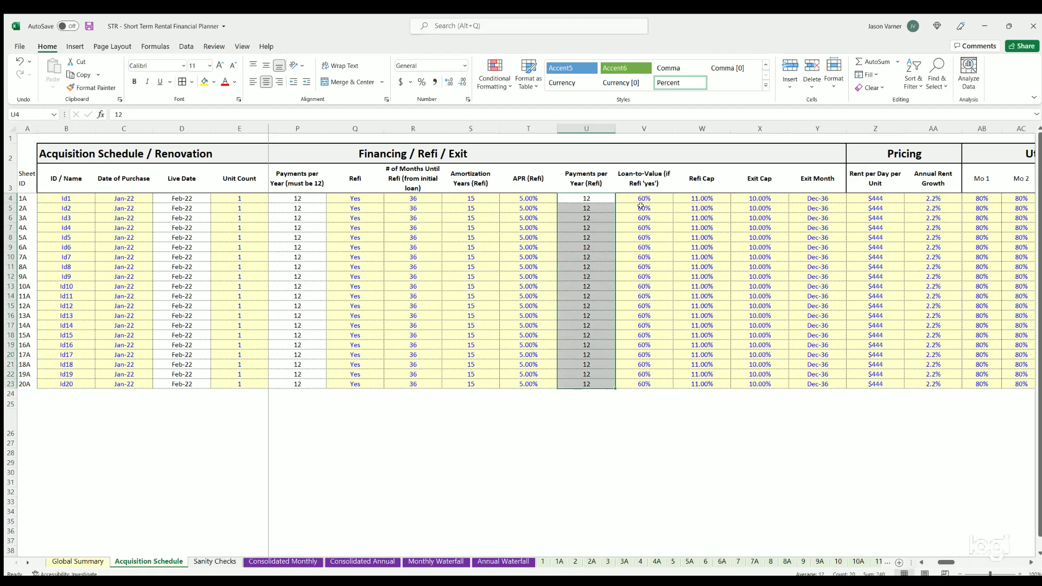
click(644, 198)
drag(644, 265, 644, 385)
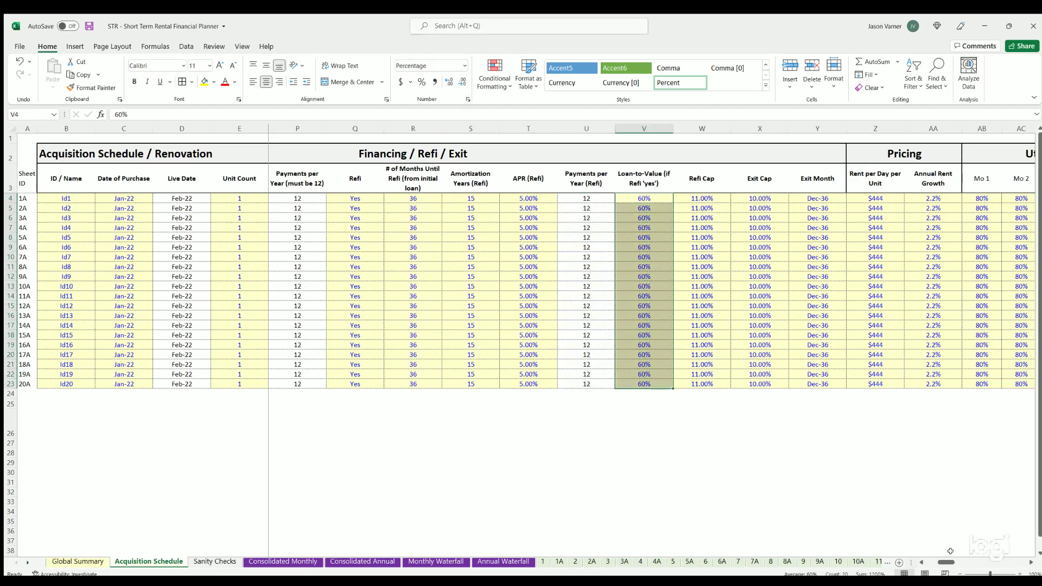
Step: Examine the Refi Cap column together with the Loan-to-Value inputs for Id1 through Id20
scroll(525, 466, right, 4)
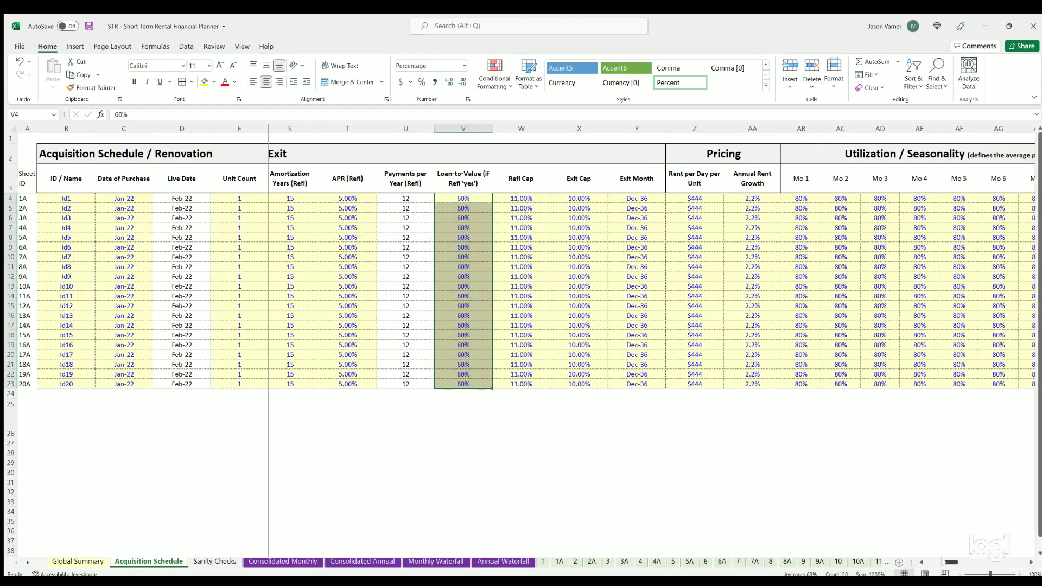
click(528, 473)
drag(470, 196, 471, 386)
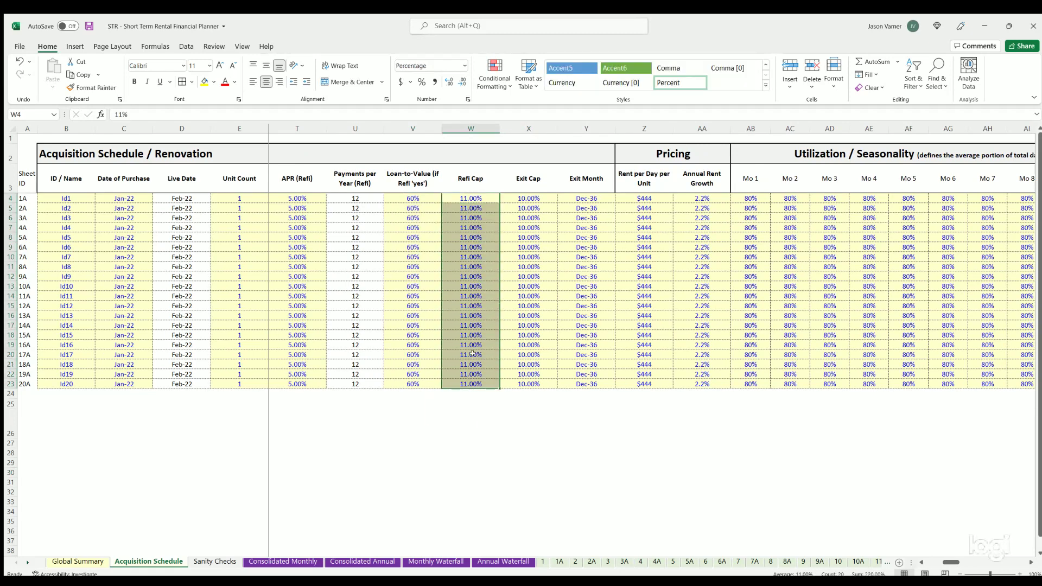
click(415, 197)
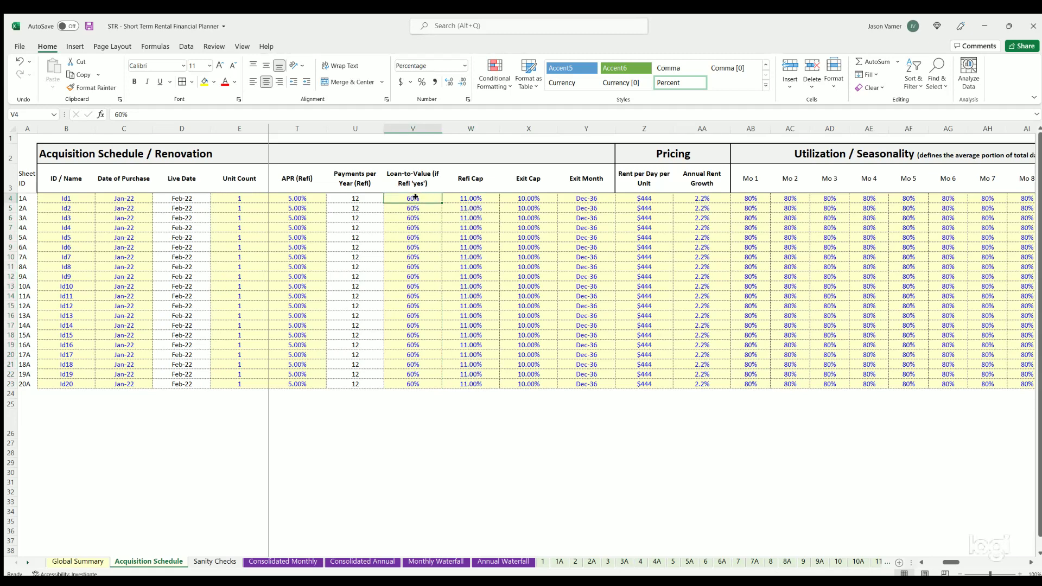
drag(417, 201, 416, 387)
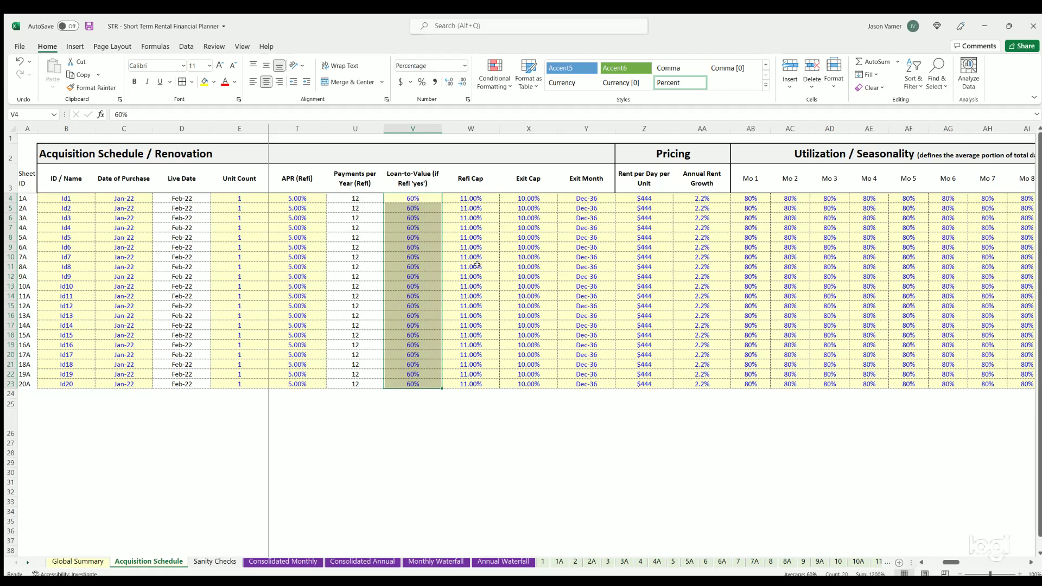
click(419, 197)
click(413, 218)
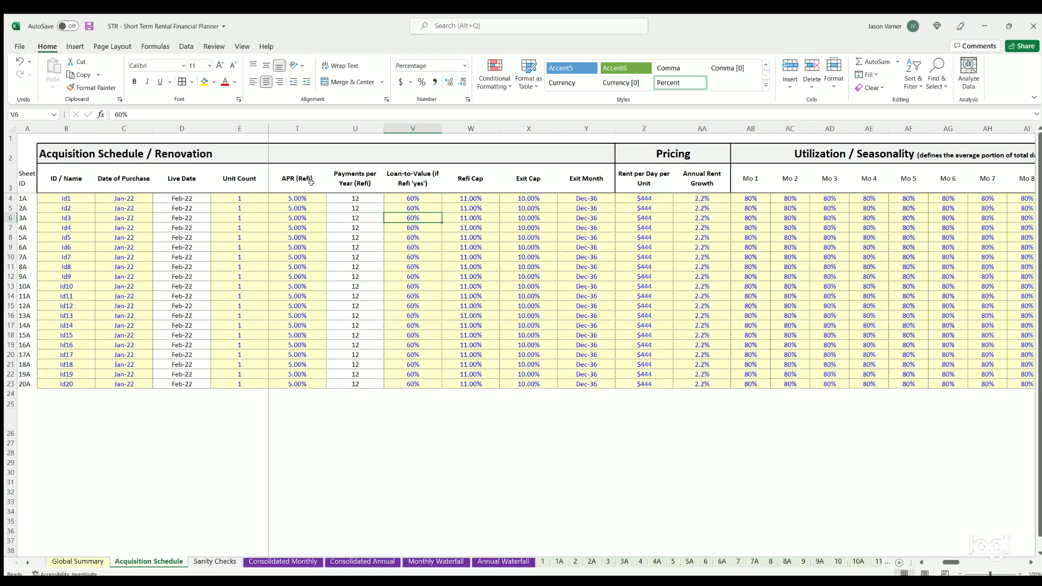
Step: Save the workbook with the updated loan terms
drag(413, 415, 478, 421)
drag(396, 440, 521, 443)
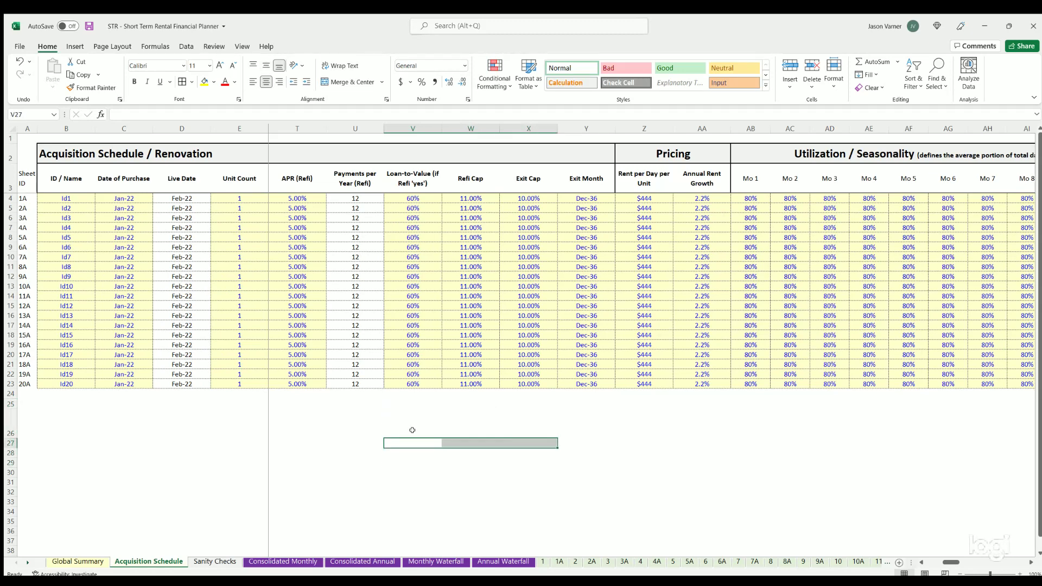
click(87, 26)
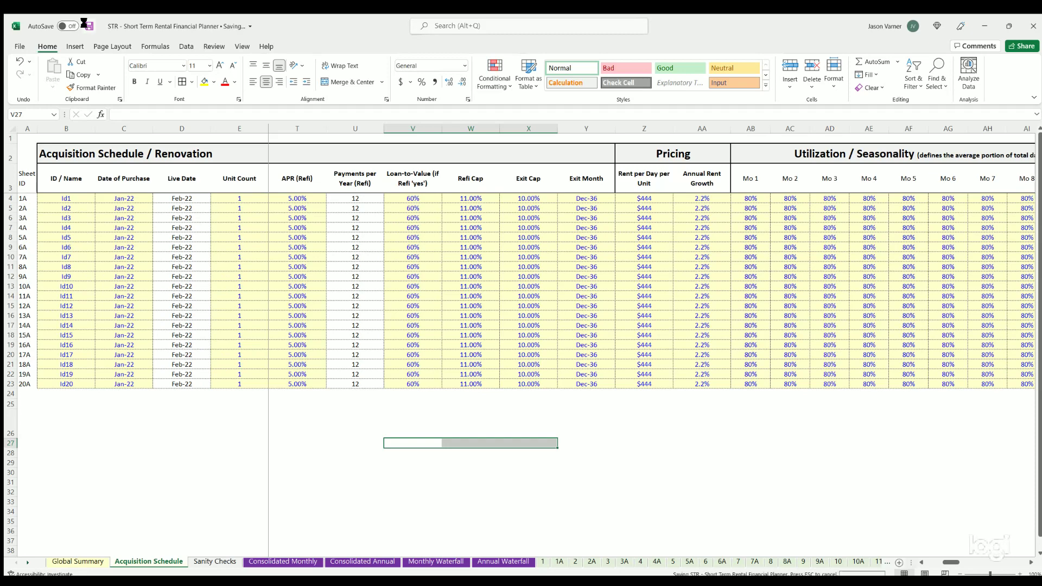
Step: Review the Exit Cap and Exit Month columns for all properties
click(532, 198)
click(540, 237)
drag(538, 194, 532, 384)
click(587, 202)
key(ctrl+shift+Down)
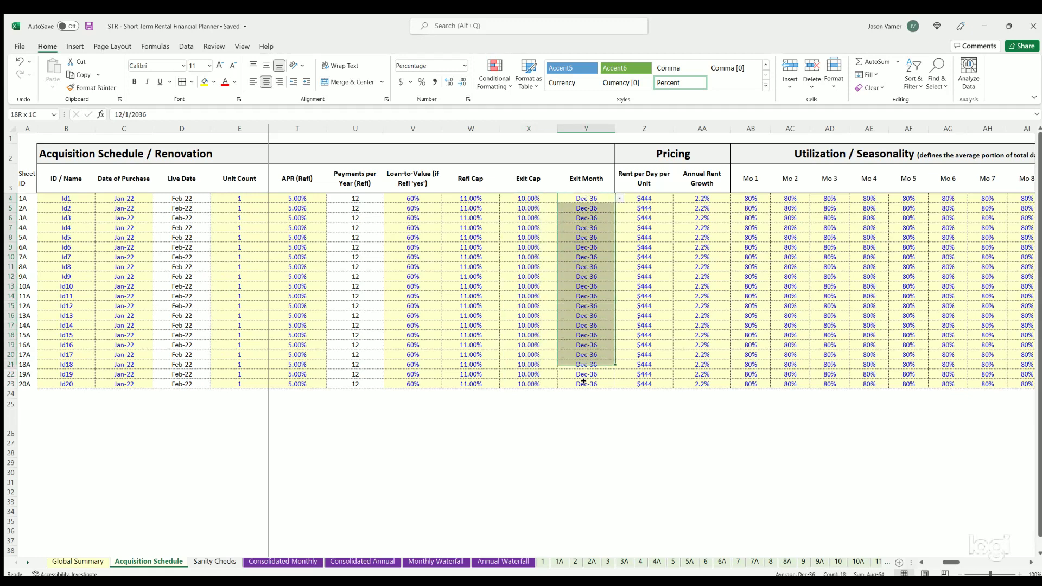
click(580, 198)
key(Down)
click(577, 246)
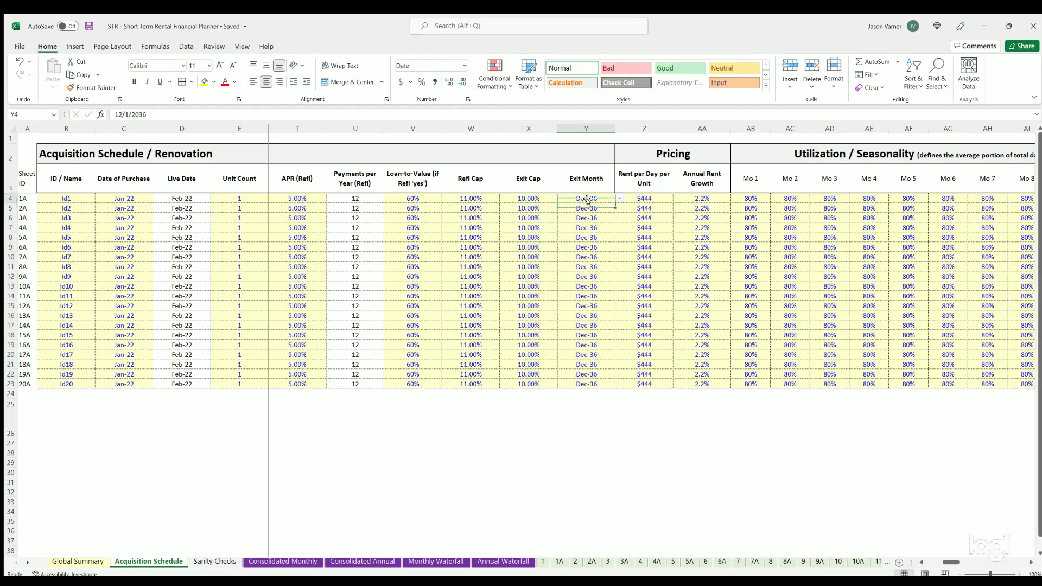
click(589, 233)
click(592, 270)
Step: Inspect individual Exit Cap inputs for several properties from Id1 to Id10
click(523, 198)
click(532, 255)
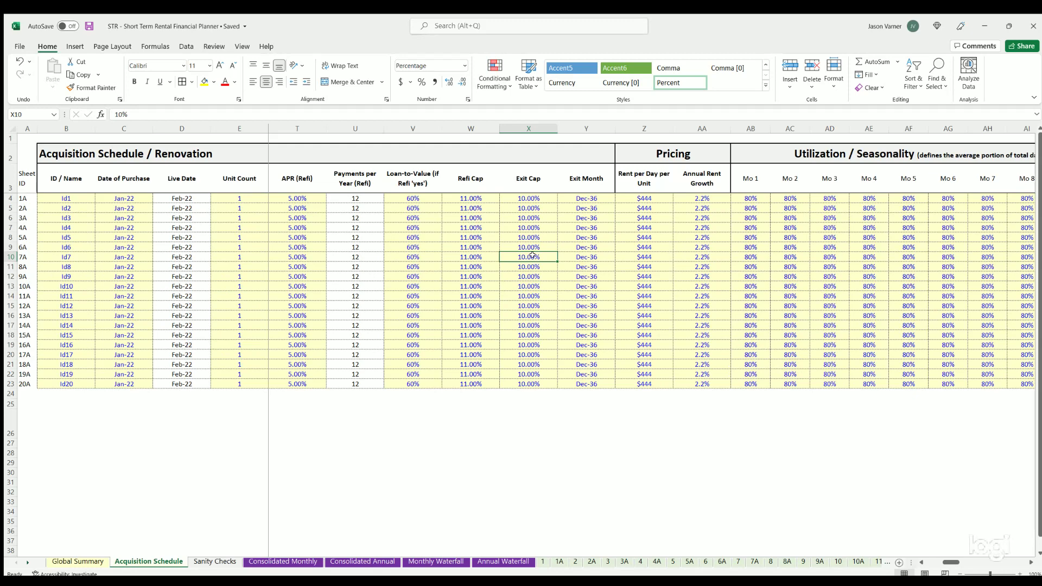
click(530, 198)
click(529, 217)
click(530, 257)
click(530, 286)
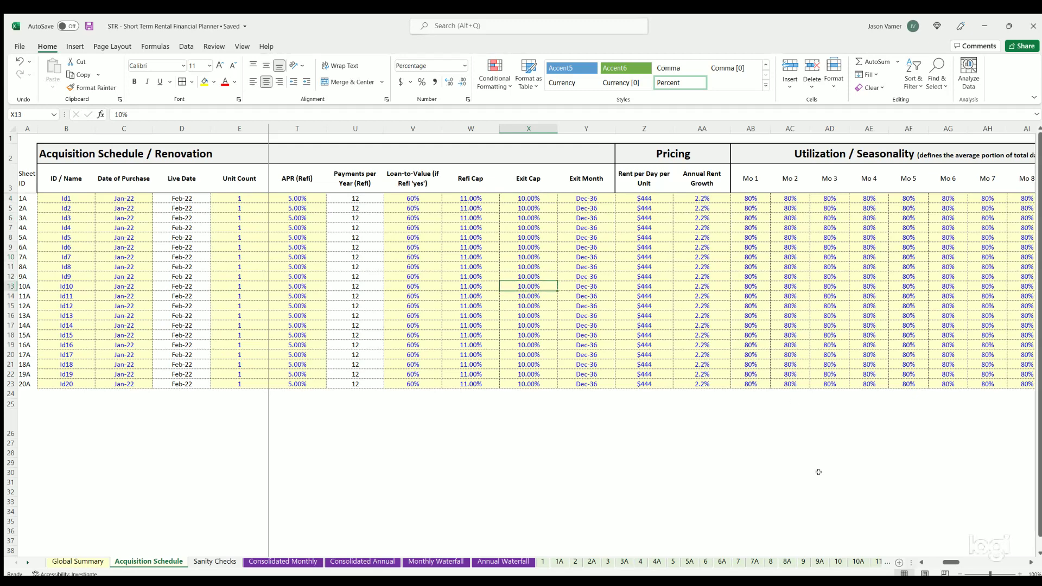
Step: Review the Pricing section's Rent per Day per Unit and Annual Rent Growth inputs
drag(951, 562, 955, 563)
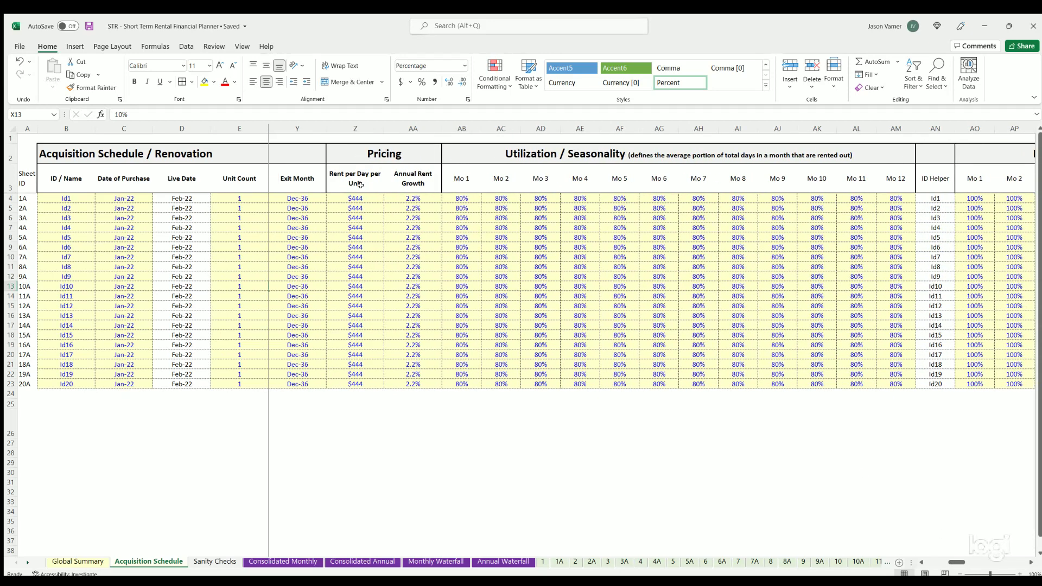
click(355, 185)
click(355, 197)
key(Down)
key(Down)
key(Down)
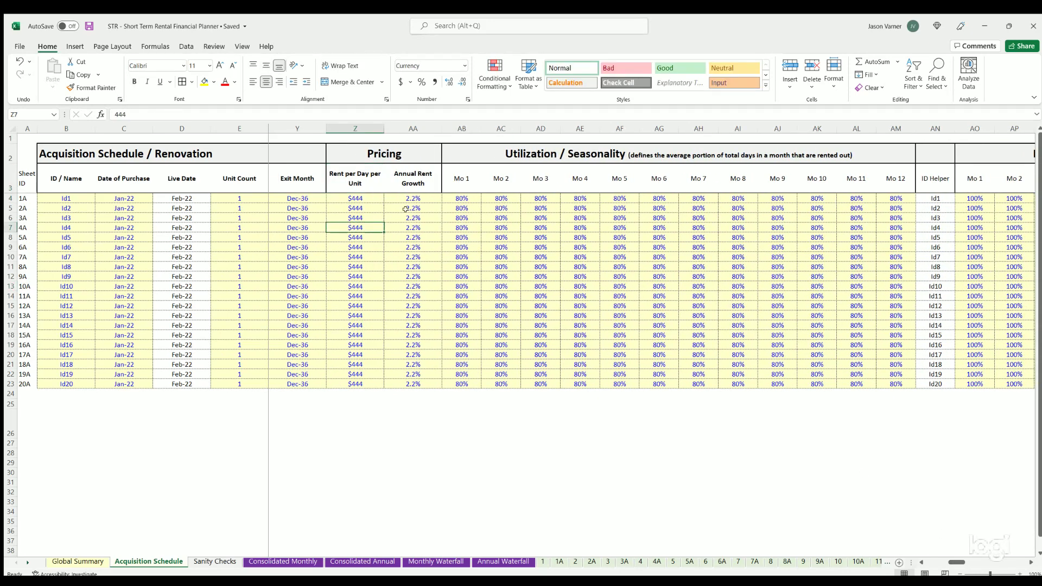
click(414, 197)
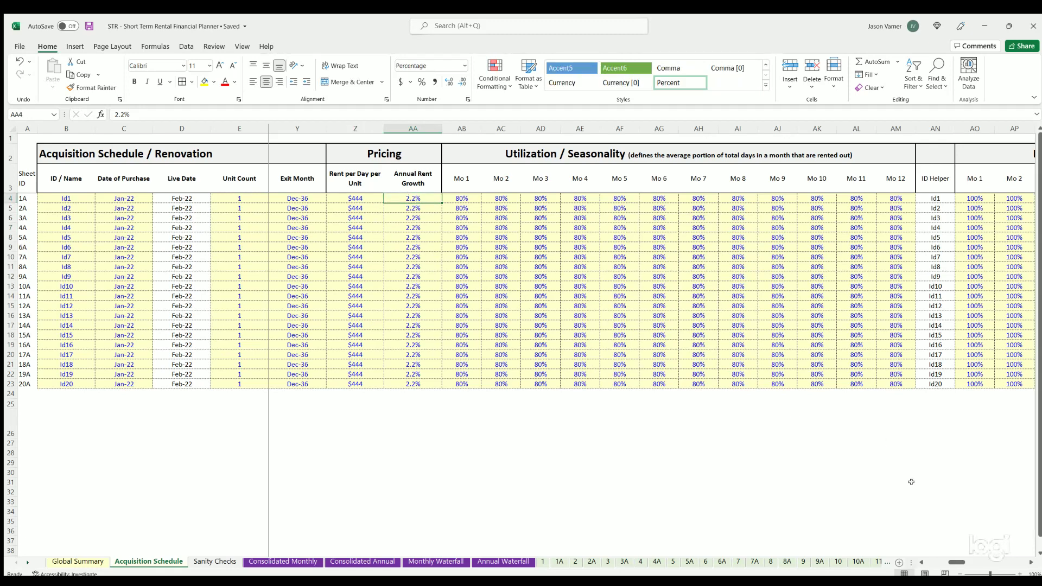
Step: Read the Utilization / Seasonality section's definition and check Id1's Mo 1 value
drag(957, 559, 961, 562)
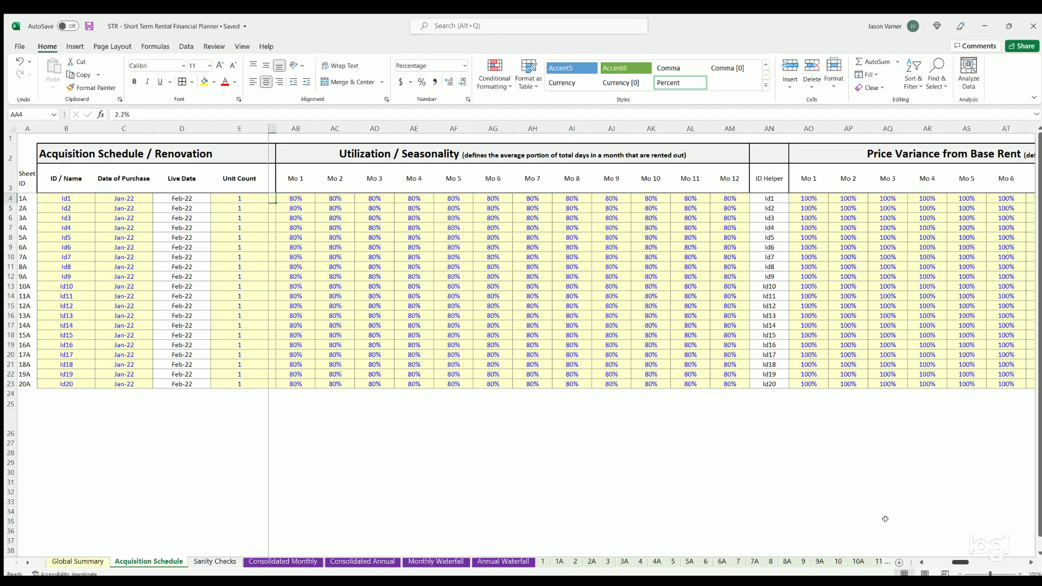
click(372, 155)
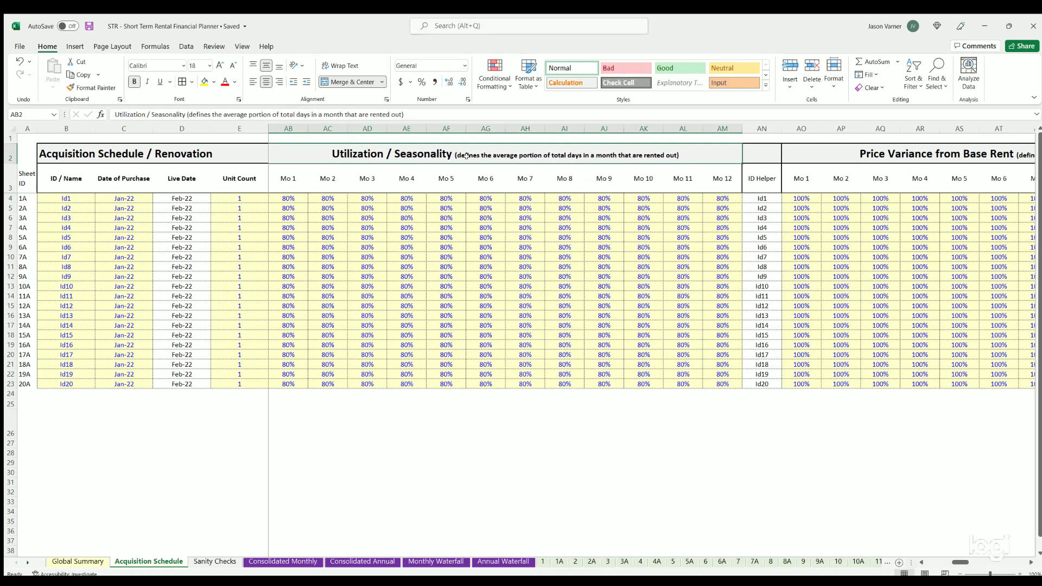
click(288, 196)
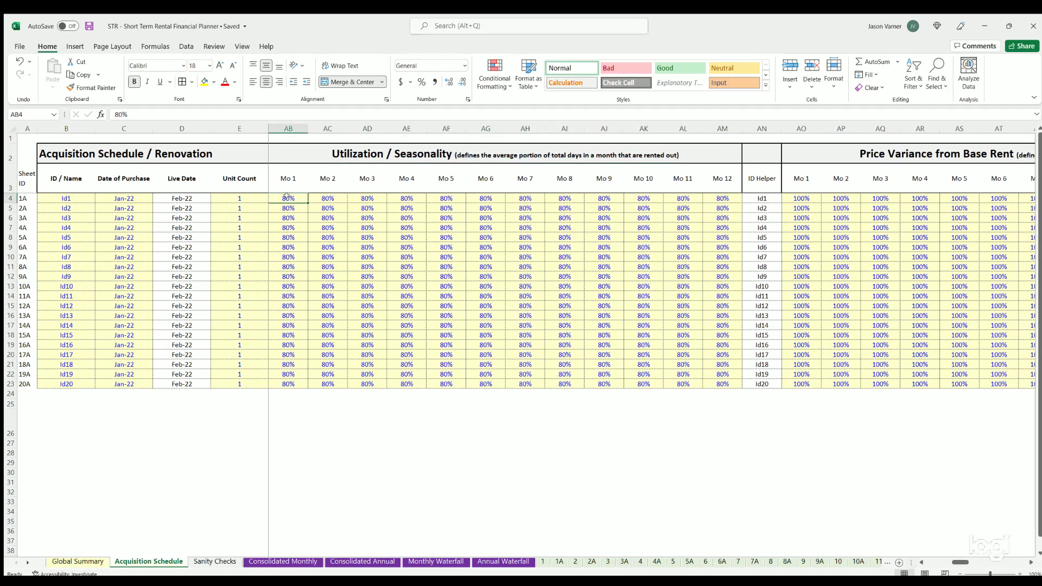
Step: Go over the Utilization / Seasonality month headers from Mo 1 through Mo 12
click(292, 177)
key(shift+Right)
key(shift+Right)
key(shift+Right)
key(shift+Right)
key(shift+Right)
key(shift+Right)
key(shift+Right)
key(shift+Right)
key(shift+Right)
key(shift+Right)
key(shift+Right)
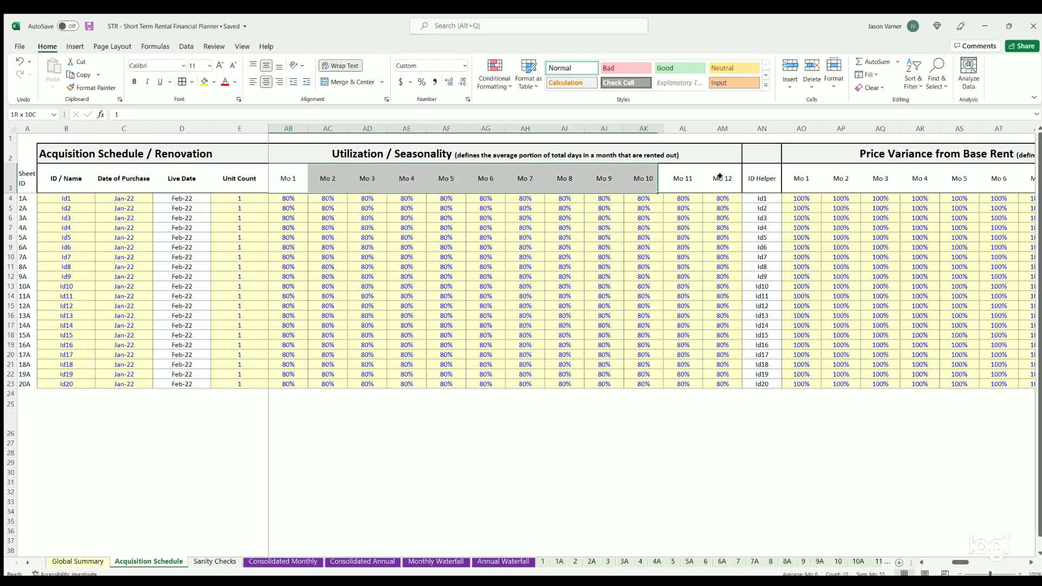
click(276, 174)
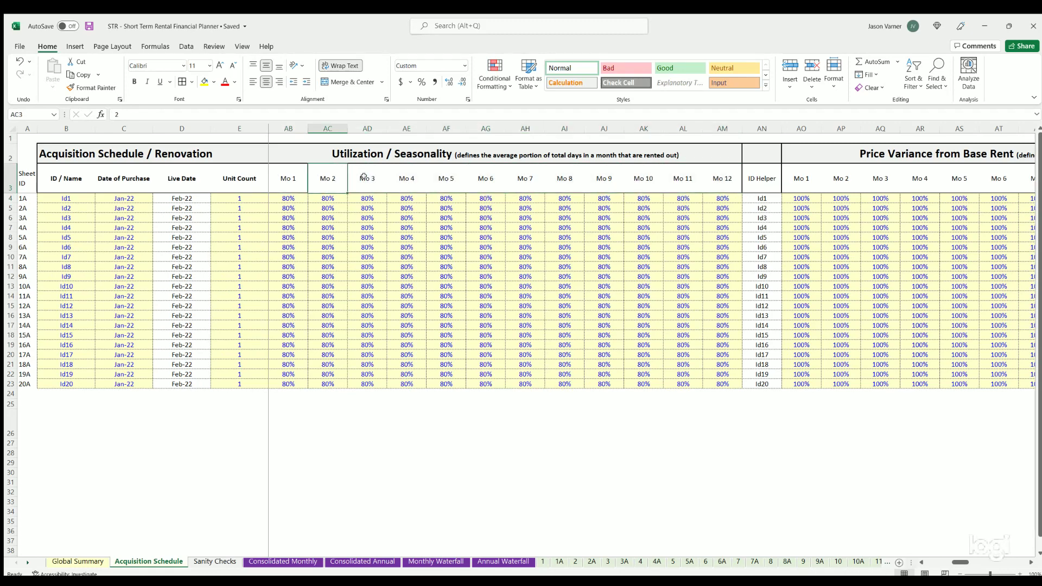
key(shift+Right)
key(shift+Right)
key(shift+Right)
key(shift+Right)
key(shift+Right)
key(shift+Right)
key(shift+Right)
key(shift+Right)
key(shift+Right)
key(shift+Right)
key(shift+Right)
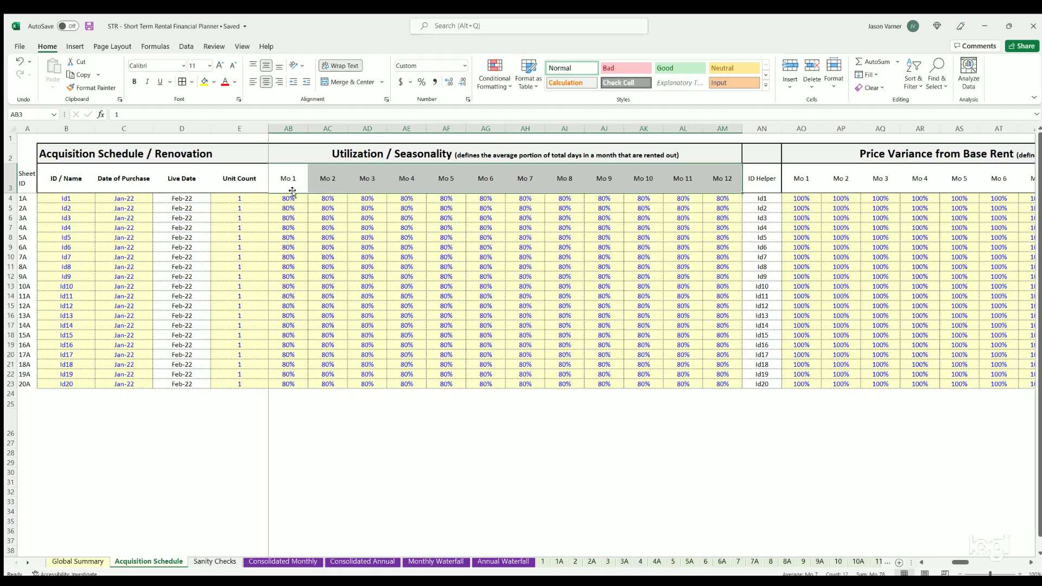
Step: Examine Id1's monthly utilization percentages from Mo 1 through Mo 12
click(289, 198)
key(Right)
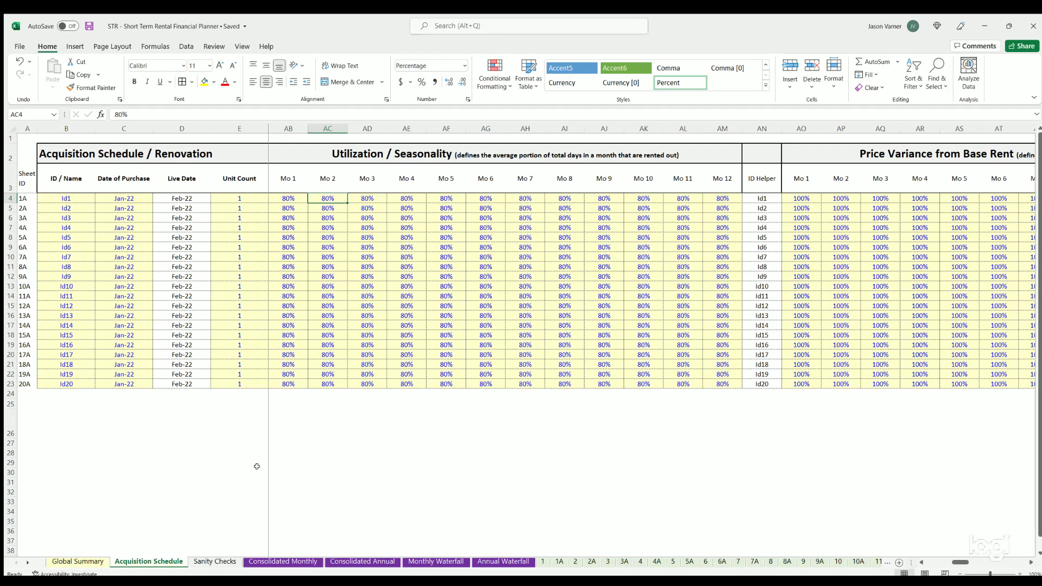
click(282, 198)
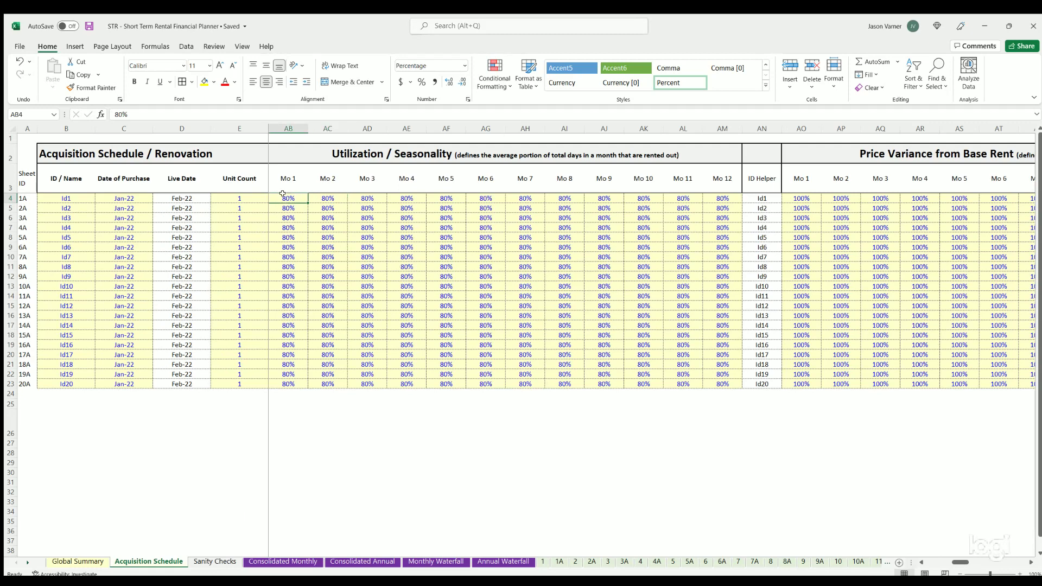
drag(286, 199, 708, 197)
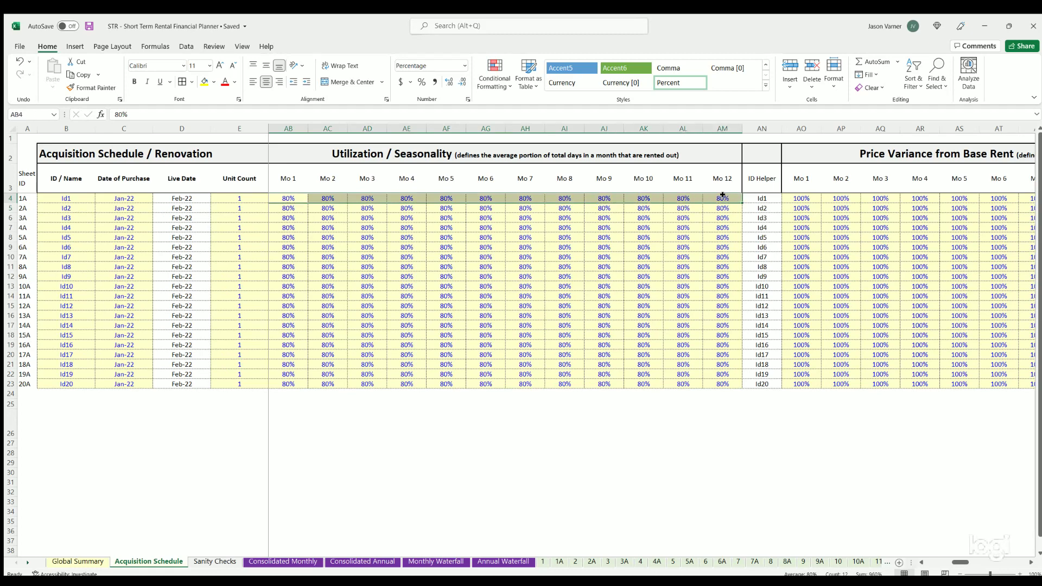
click(723, 197)
click(280, 197)
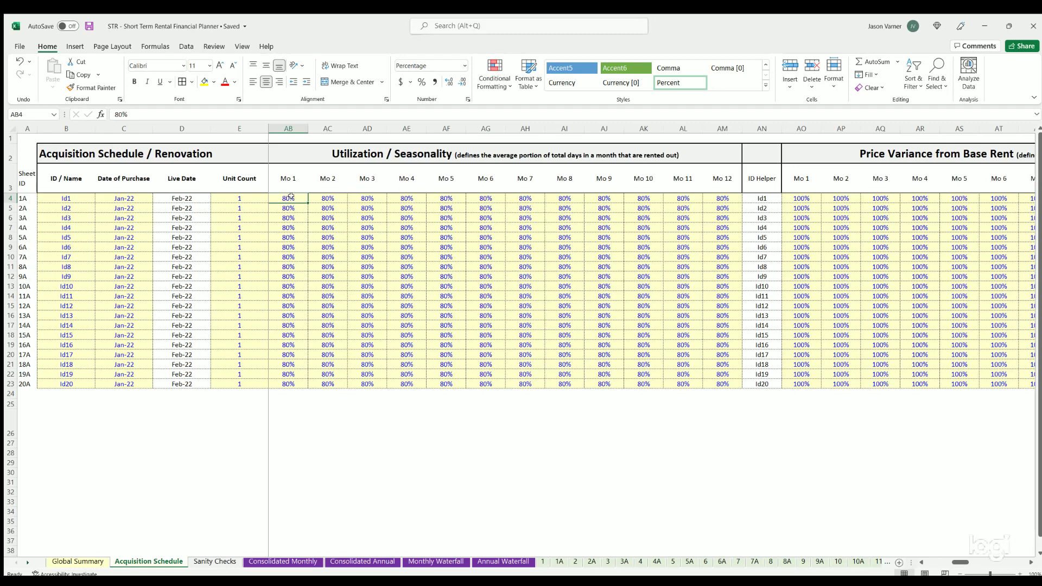
Step: Compare Id1's utilization for Mo 5 to Mo 7 with that for Mo 11, Mo 12, Mo 1 and Mo 2
click(470, 198)
drag(440, 198, 527, 198)
drag(676, 198, 723, 198)
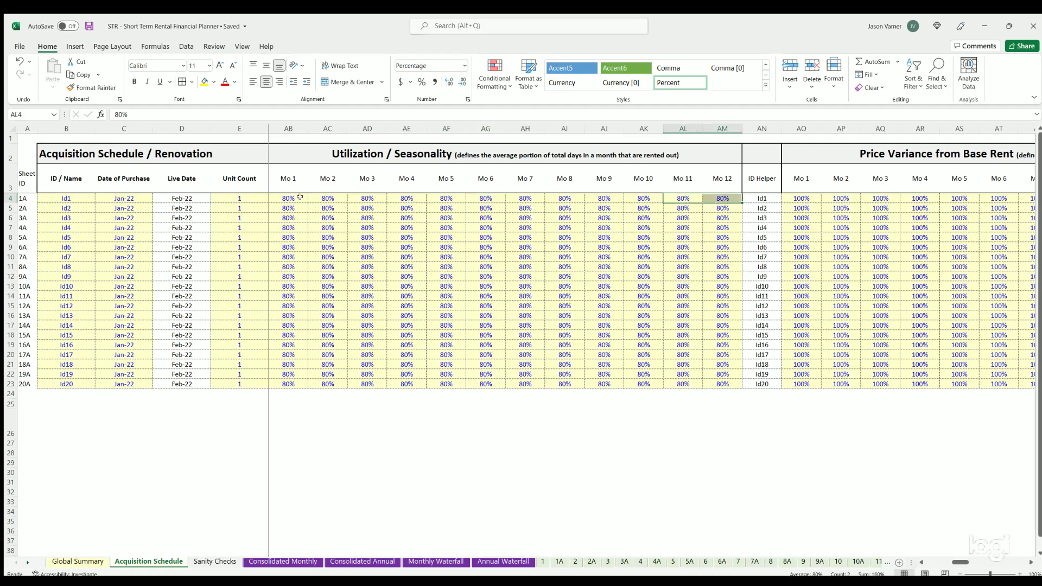
drag(291, 198, 346, 201)
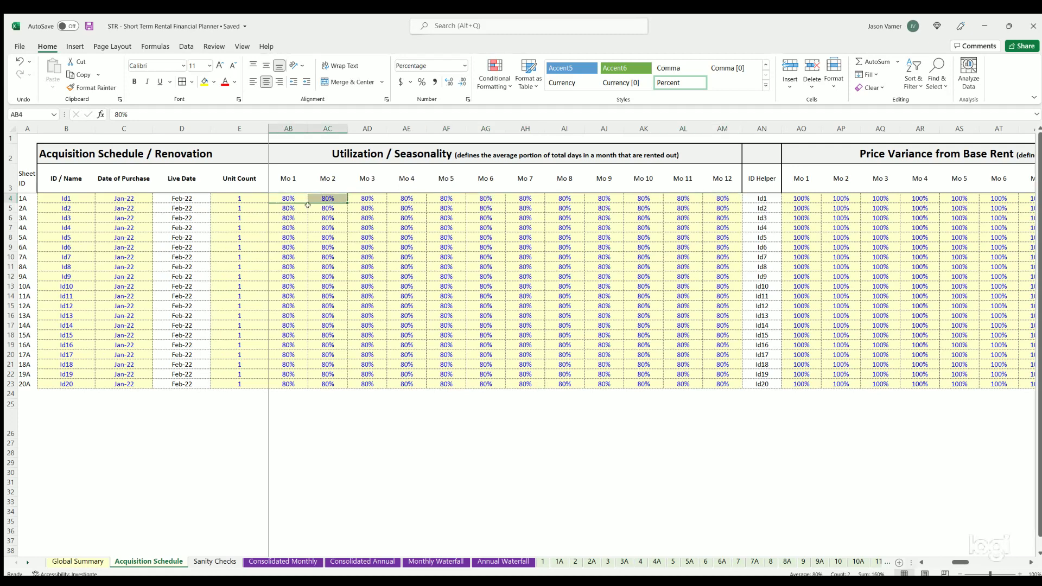
click(321, 197)
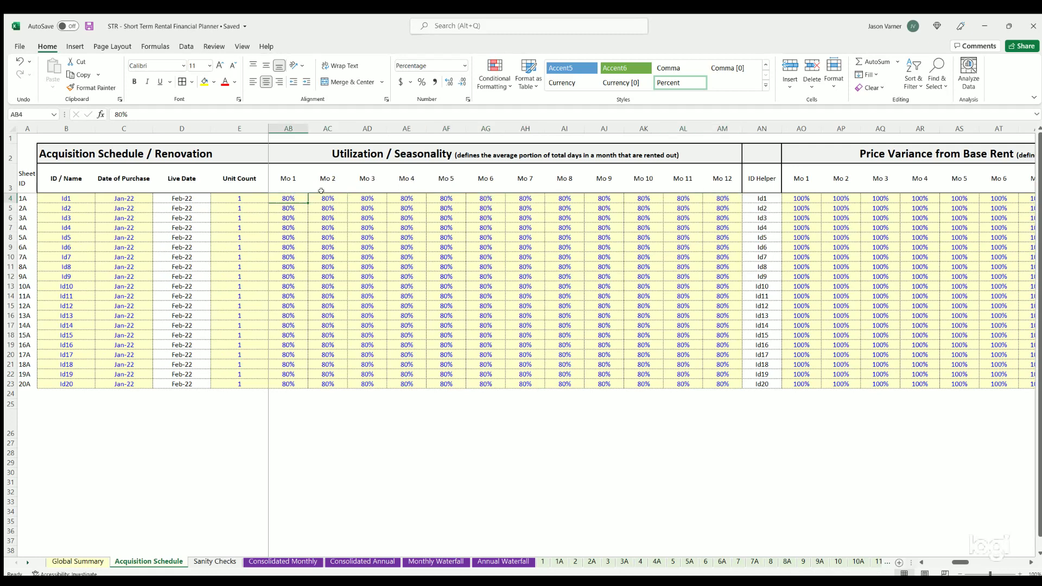
Step: Read the Price Variance from Base Rent definition and look over its Mo 1 to Mo 12 percentages for Id1 through Id20
drag(958, 560, 975, 562)
click(484, 151)
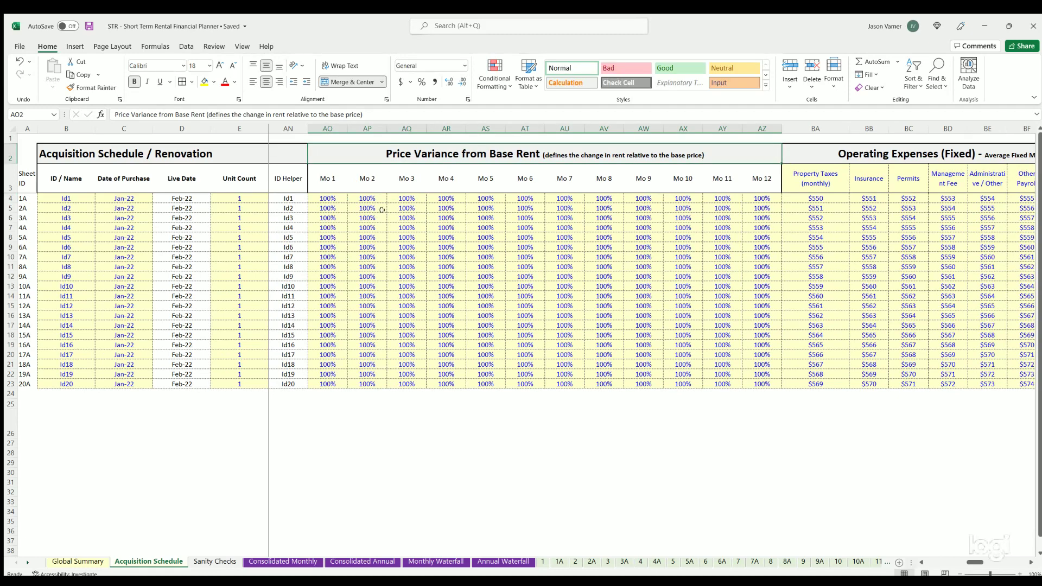
drag(328, 197, 760, 383)
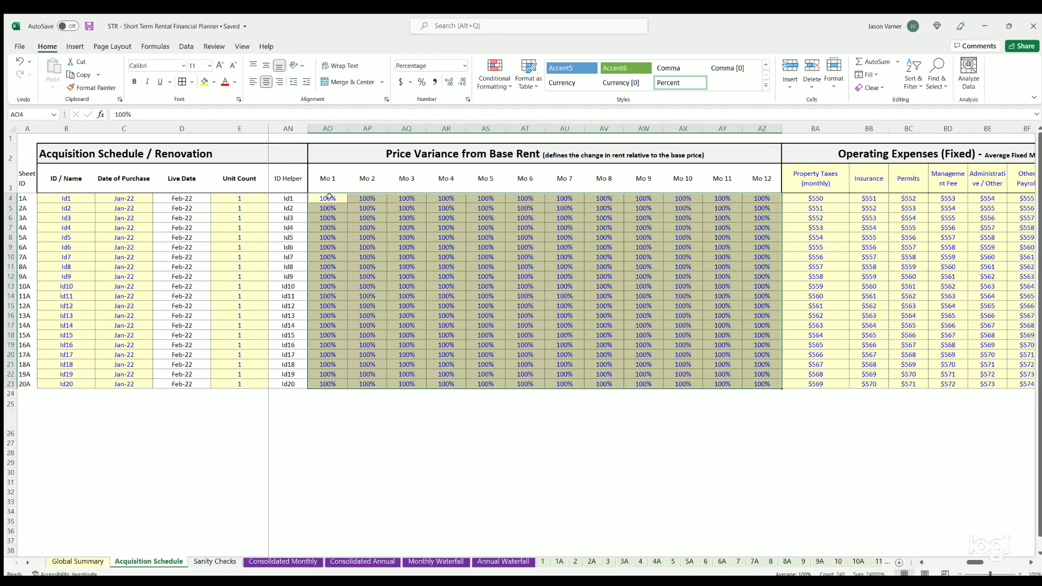
Step: Examine Id1's price variance for Mo 4 to Mo 7 and Mo 1, plus the Mo 1 column for all properties
click(448, 216)
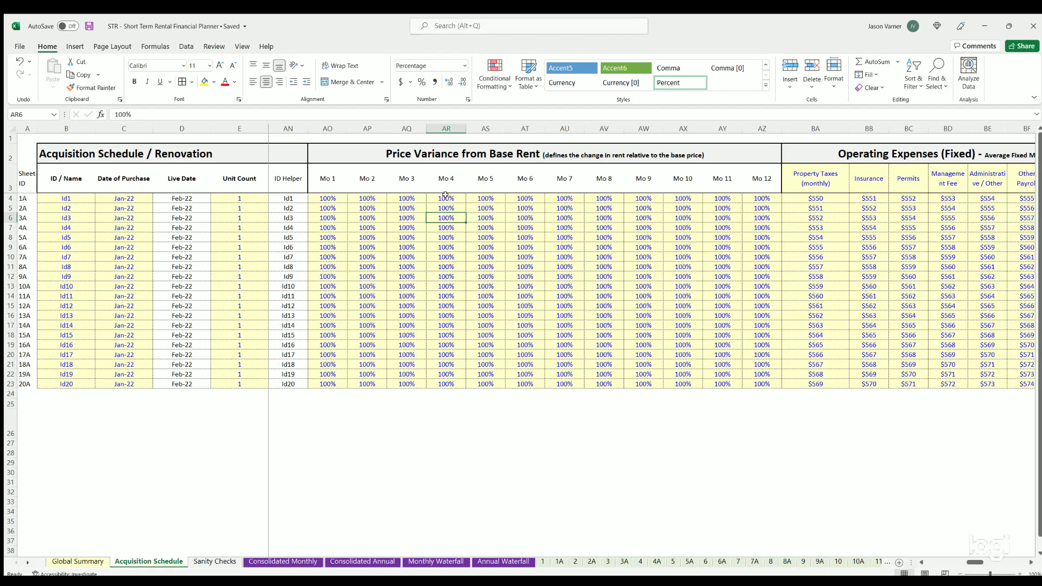
drag(445, 195, 565, 198)
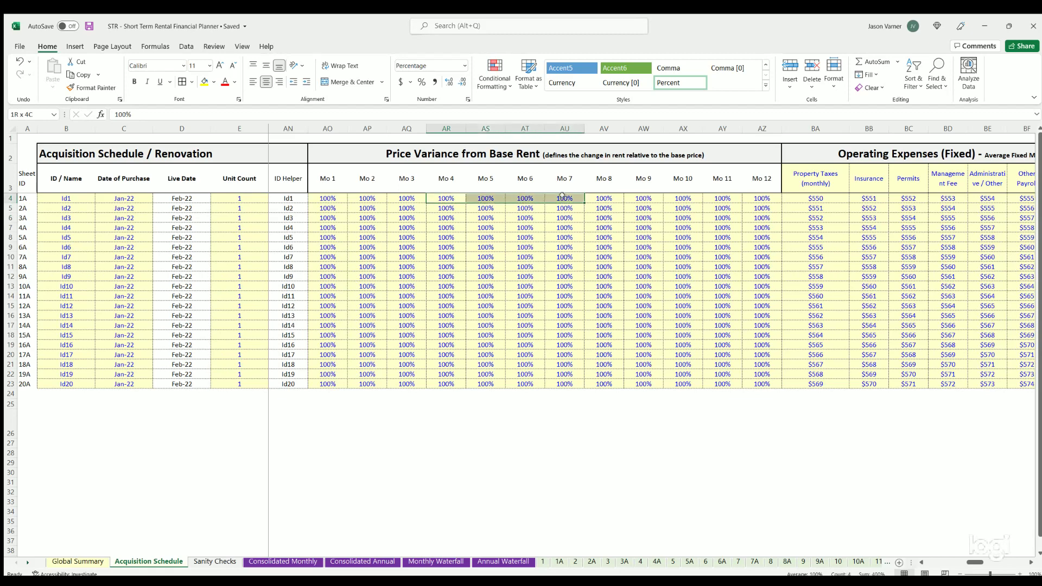
click(334, 198)
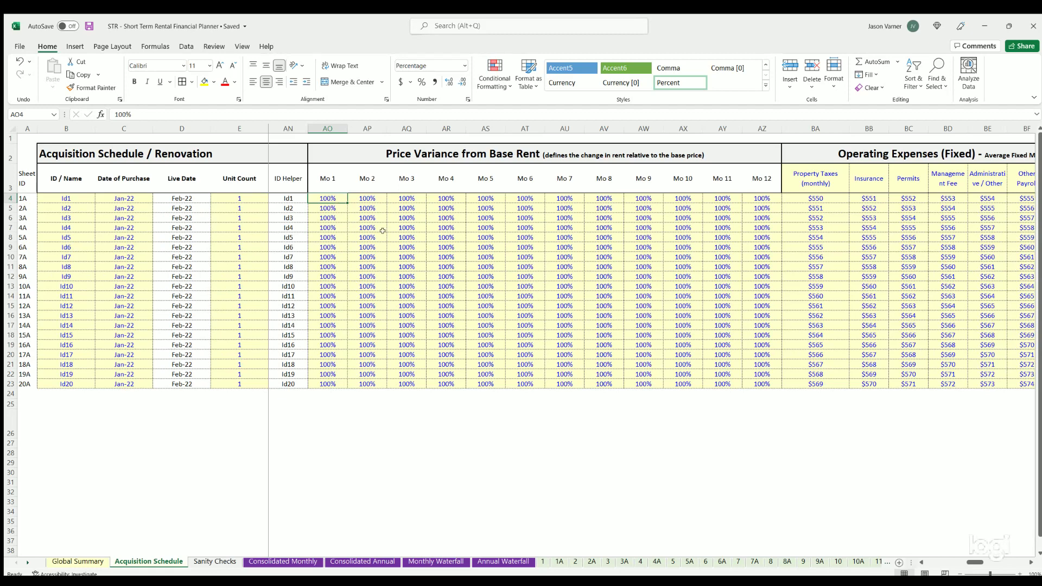
drag(328, 197, 329, 385)
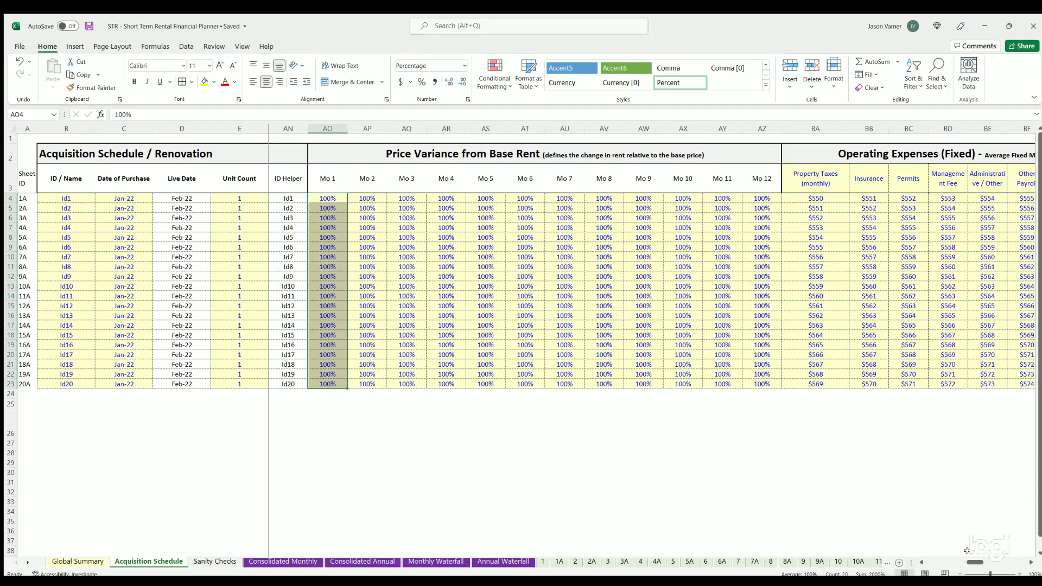
Step: Go over the fixed operating expense categories from Property Taxes through Other Payroll and the three Extra Field columns
drag(975, 562, 991, 562)
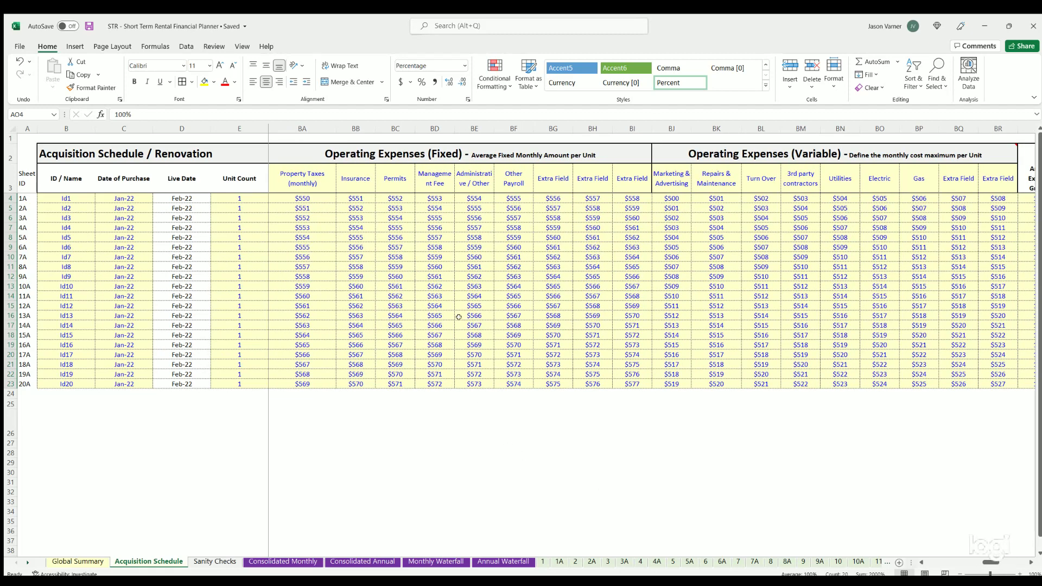
click(299, 179)
click(341, 178)
click(387, 176)
click(433, 174)
click(479, 178)
click(511, 177)
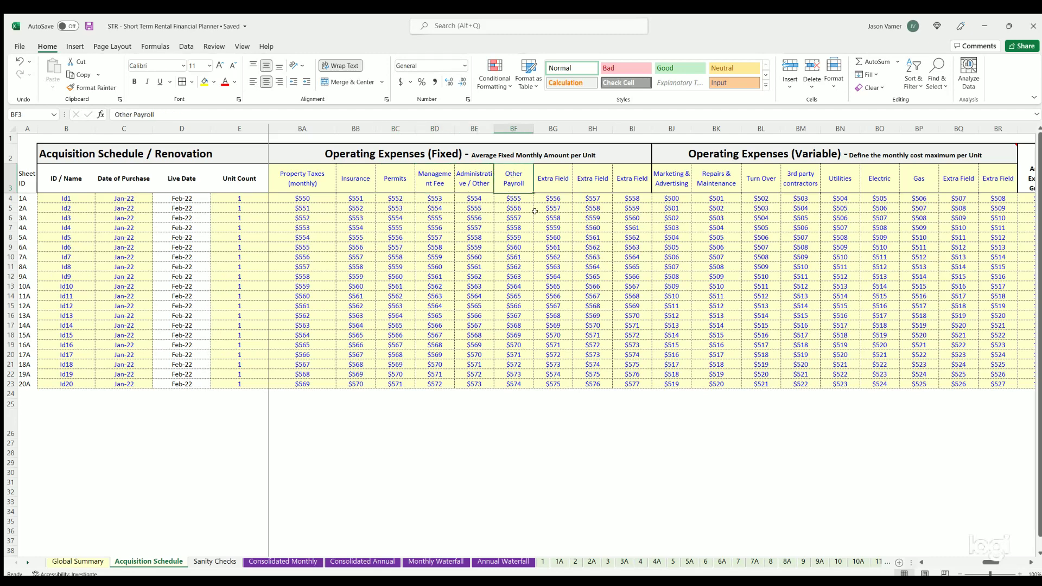
click(564, 174)
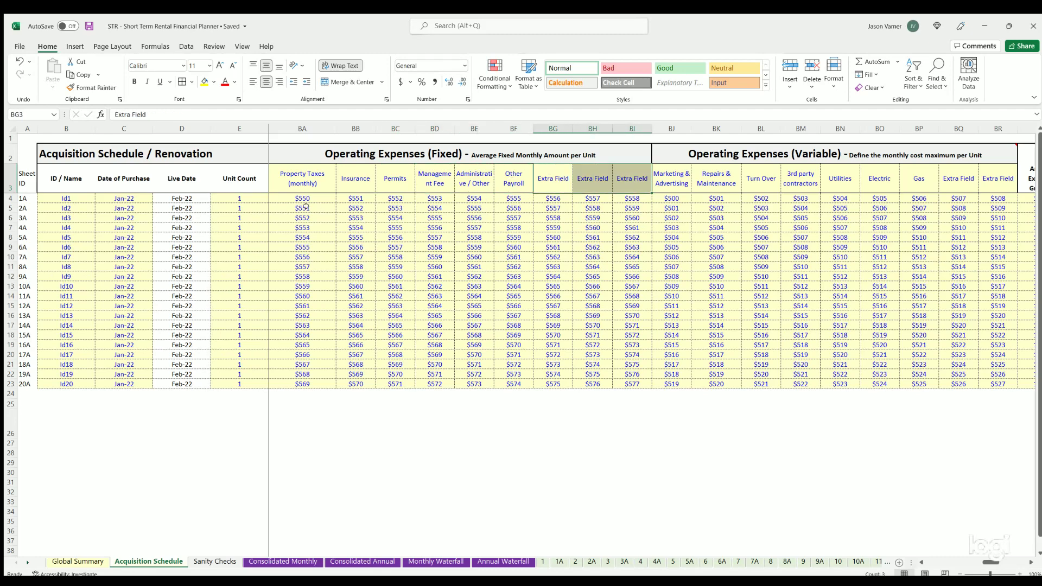
Step: Examine the fixed expense amounts for all properties and check Id1's Property Taxes against its Unit Count
drag(299, 200, 633, 387)
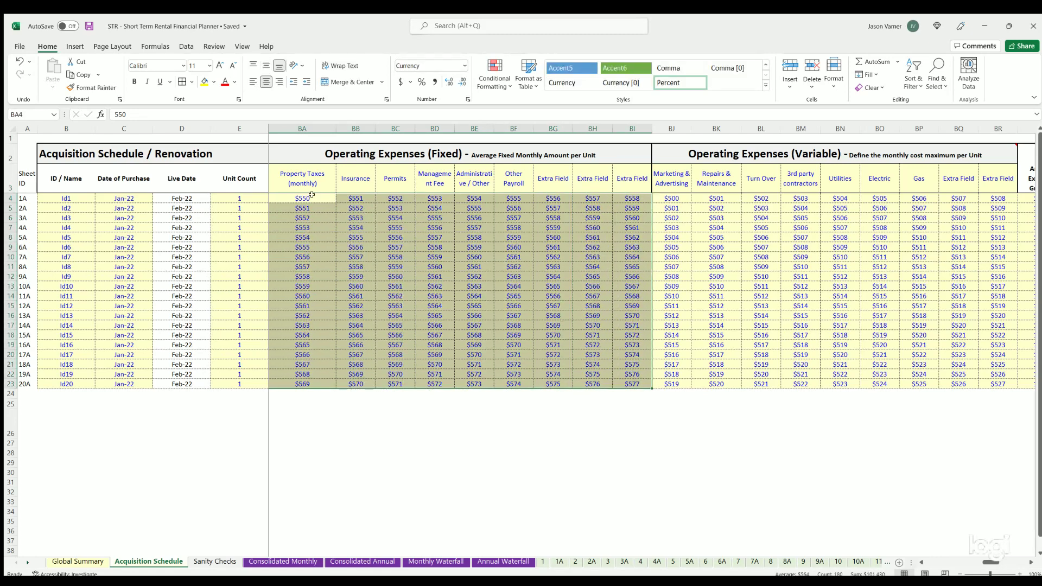
click(312, 195)
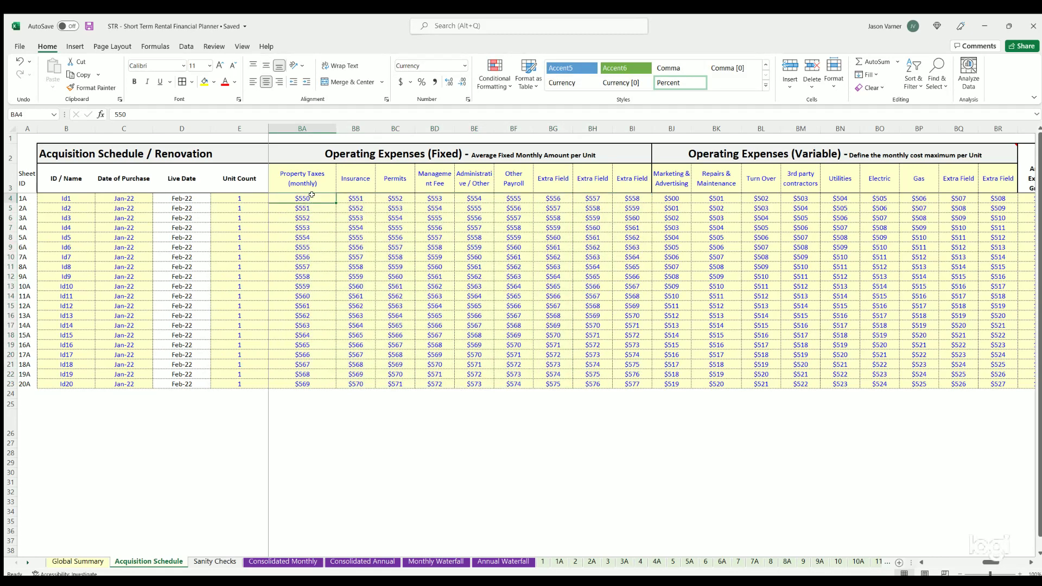
click(234, 194)
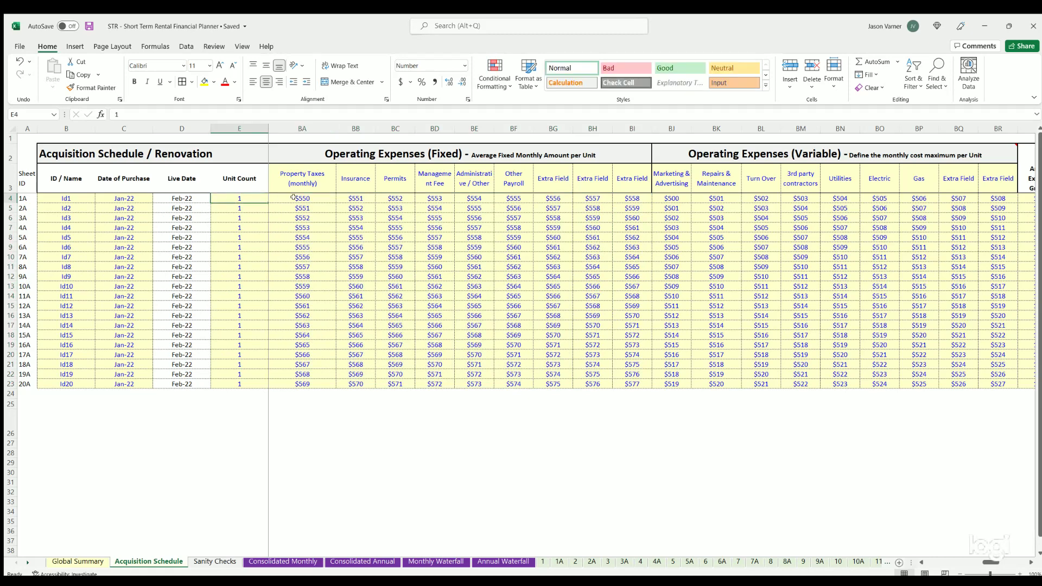
click(306, 201)
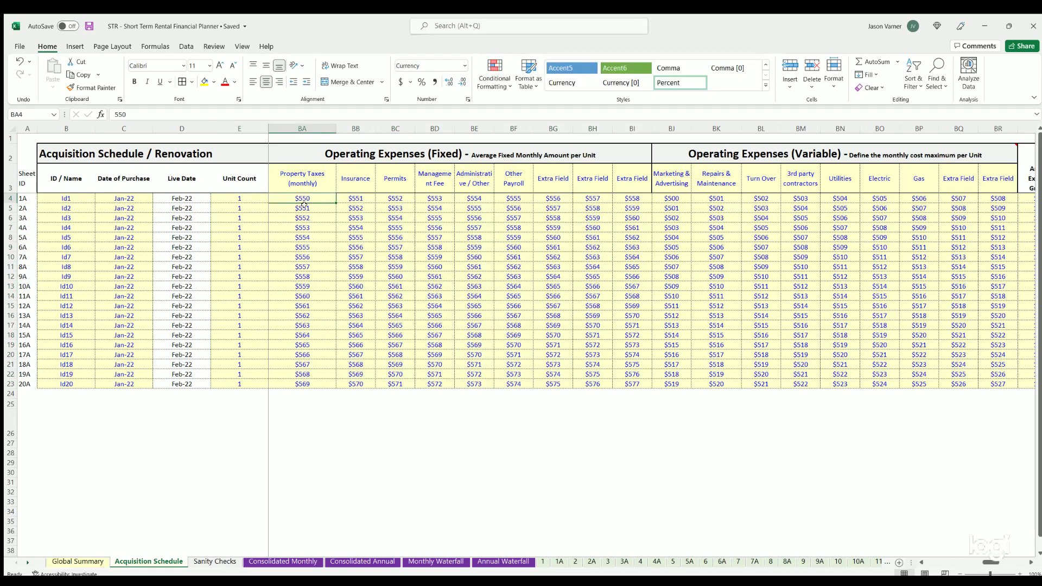
Step: Review the Annual Expense Growth and Insurance columns for Id1 through Id20
scroll(992, 563, right, 2)
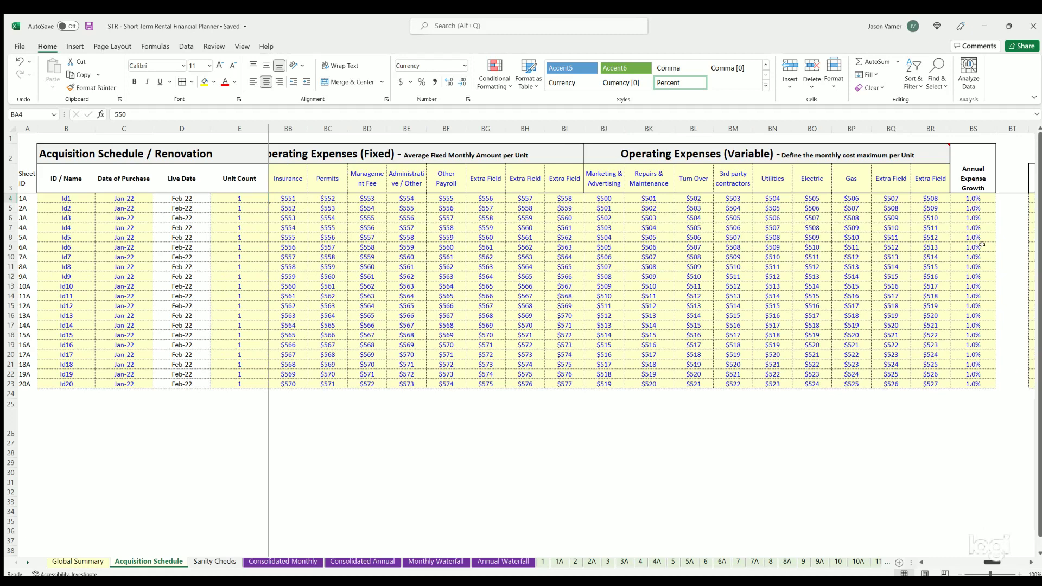
drag(973, 199, 973, 385)
drag(288, 196, 288, 384)
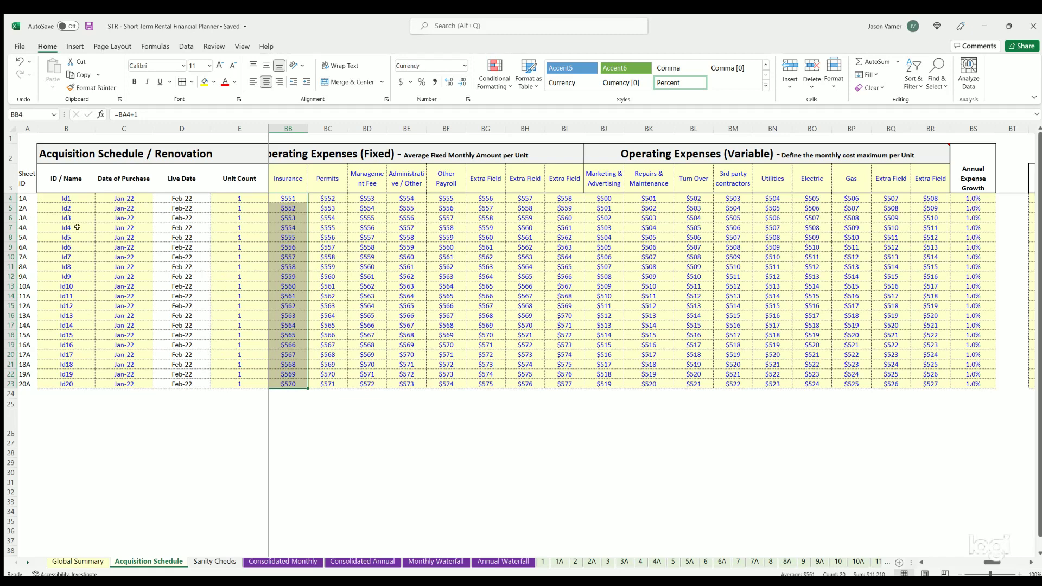
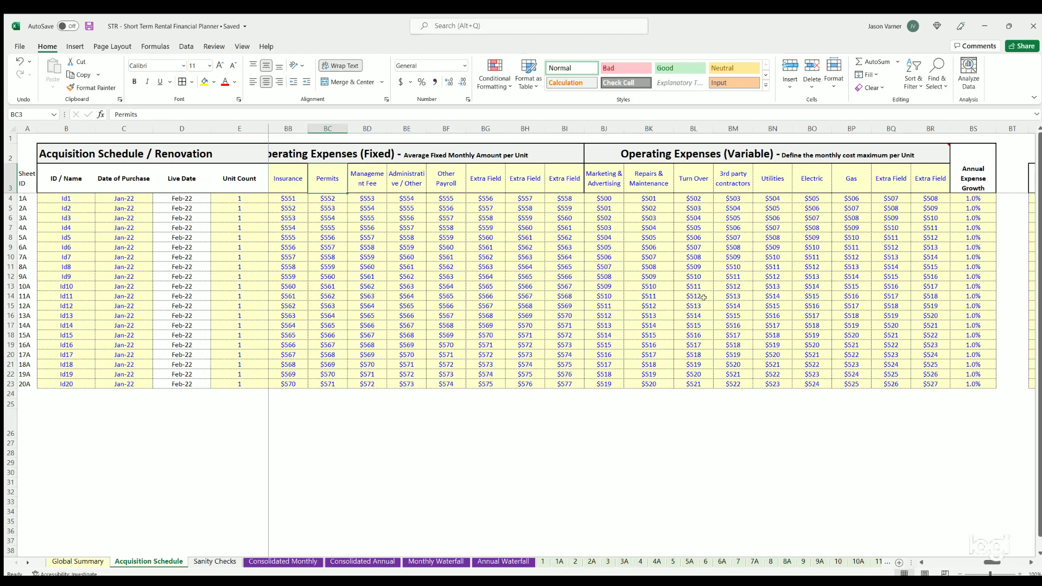
Step: Read the Operating Expenses (Variable) definition and examine its categories from Marketing & Advertising through the last Extra Field
drag(683, 155, 733, 376)
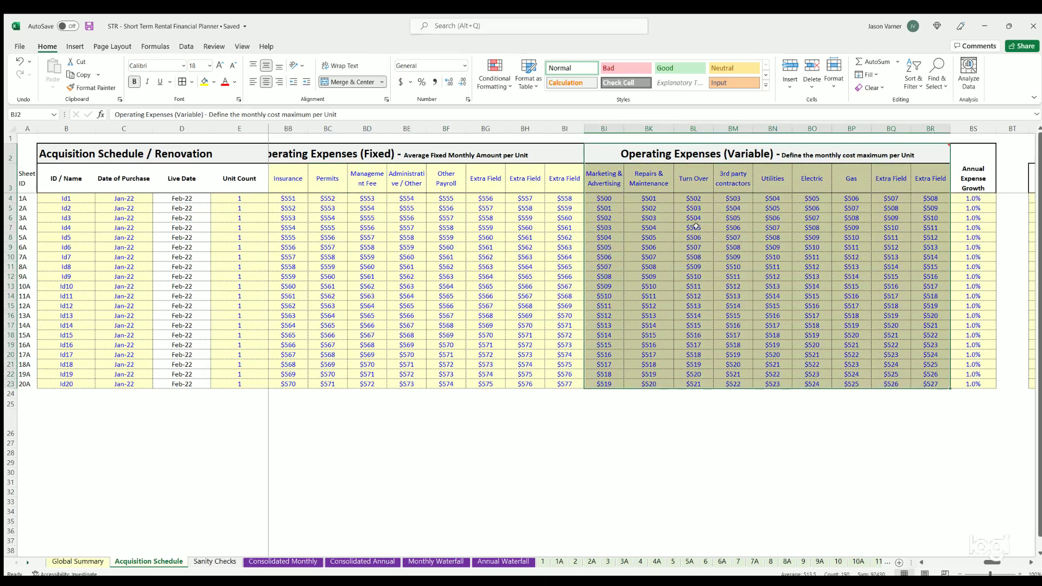
mouse_move(721, 154)
drag(605, 176, 932, 375)
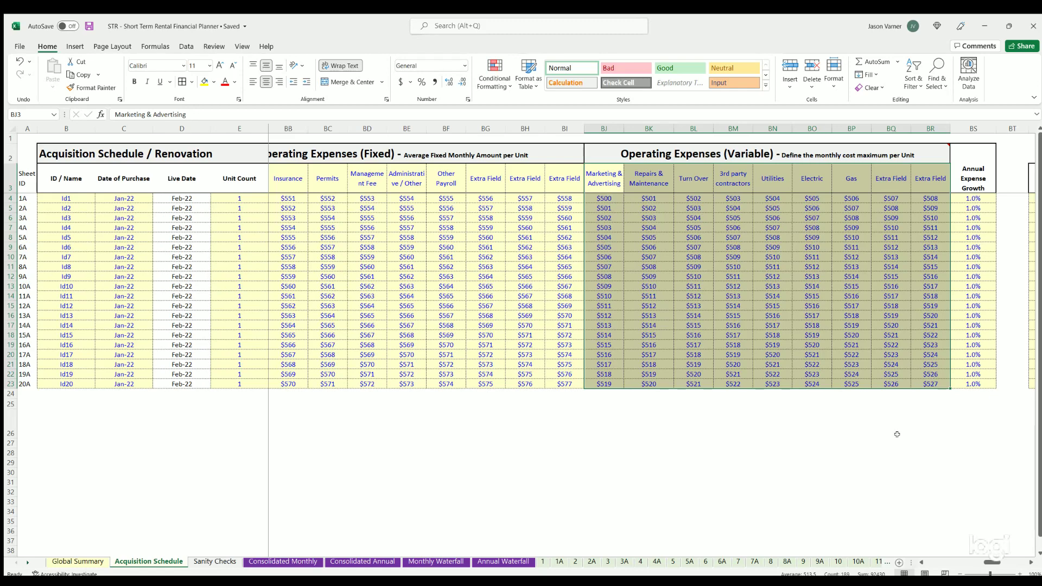
Step: Revisit the Utilization / Seasonality percentages for all properties, focusing on Id1's Mo 4 to Mo 6
scroll(988, 563, left, 3)
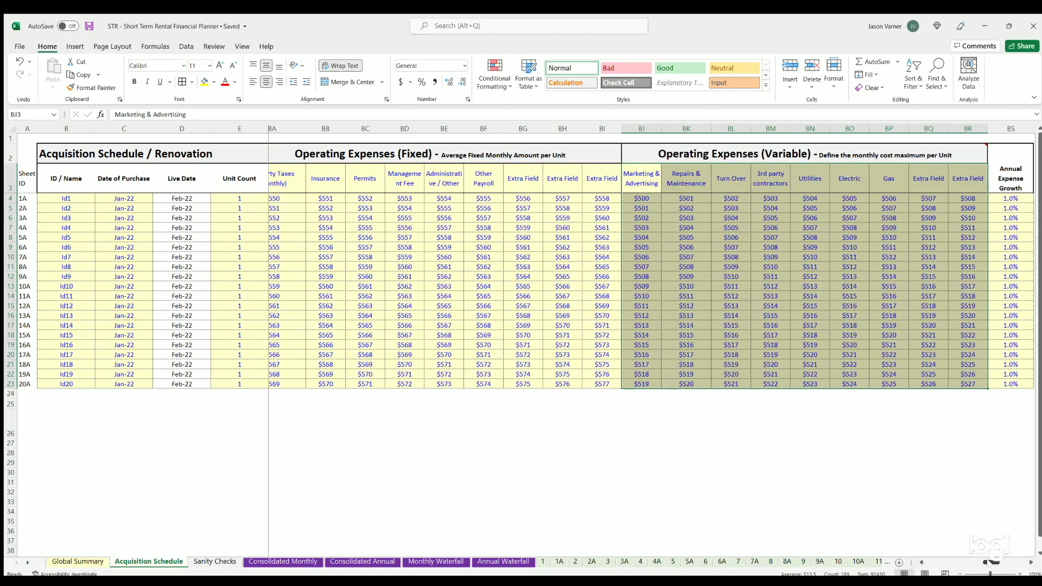
scroll(985, 562, left, 8)
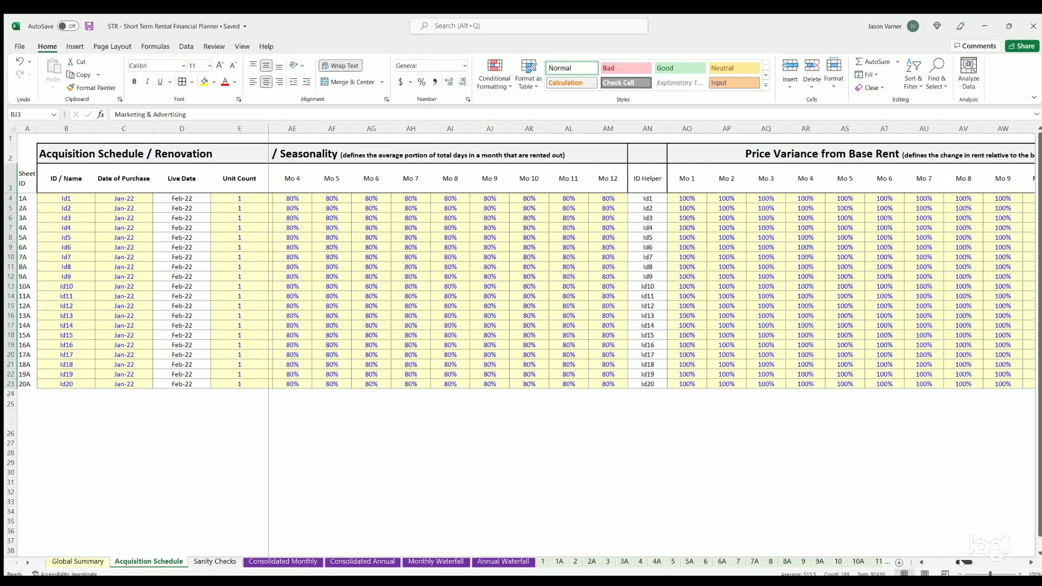
scroll(960, 564, left, 2)
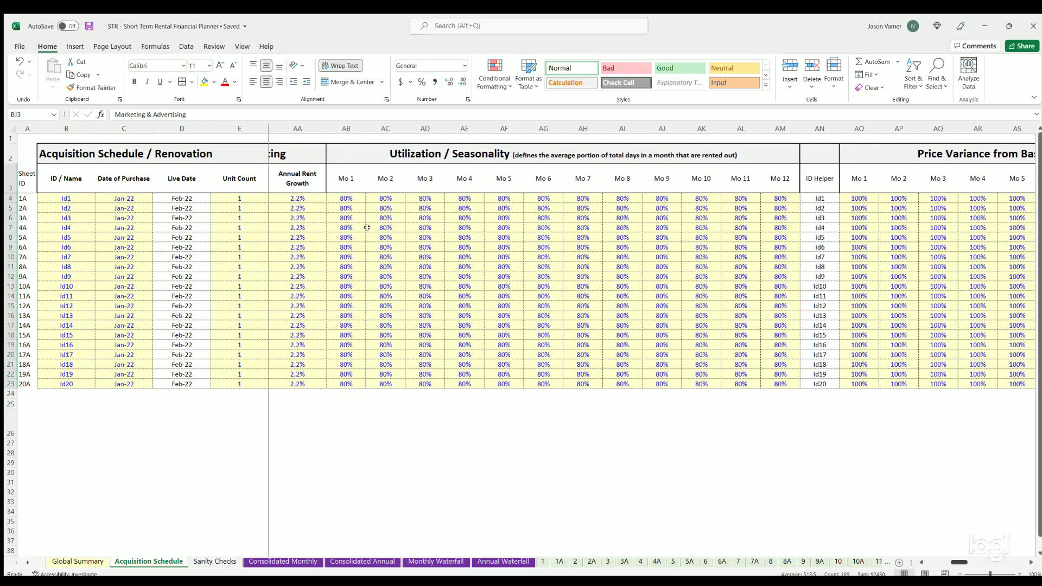
drag(350, 195, 782, 384)
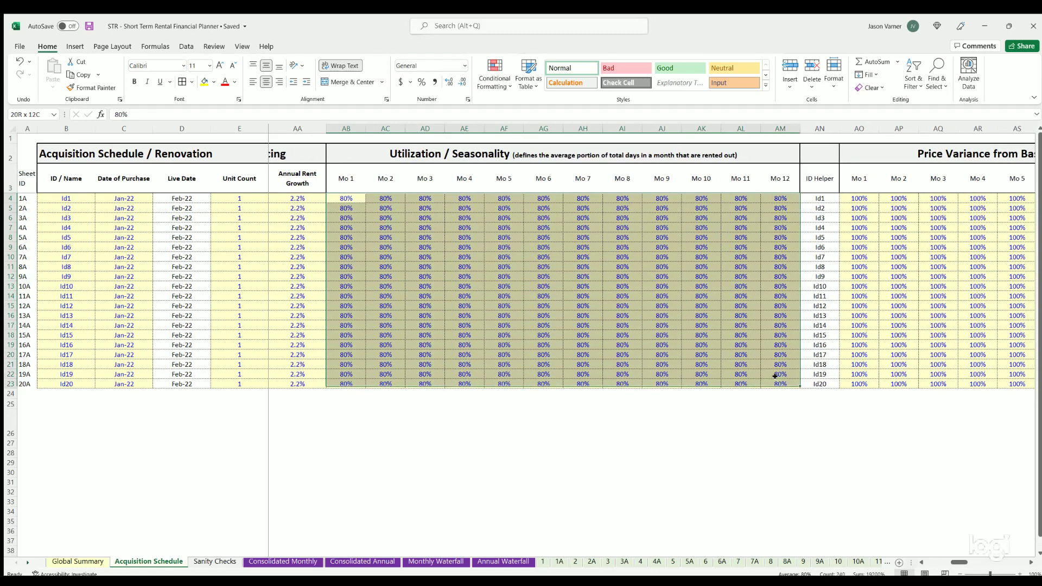
drag(345, 194, 543, 198)
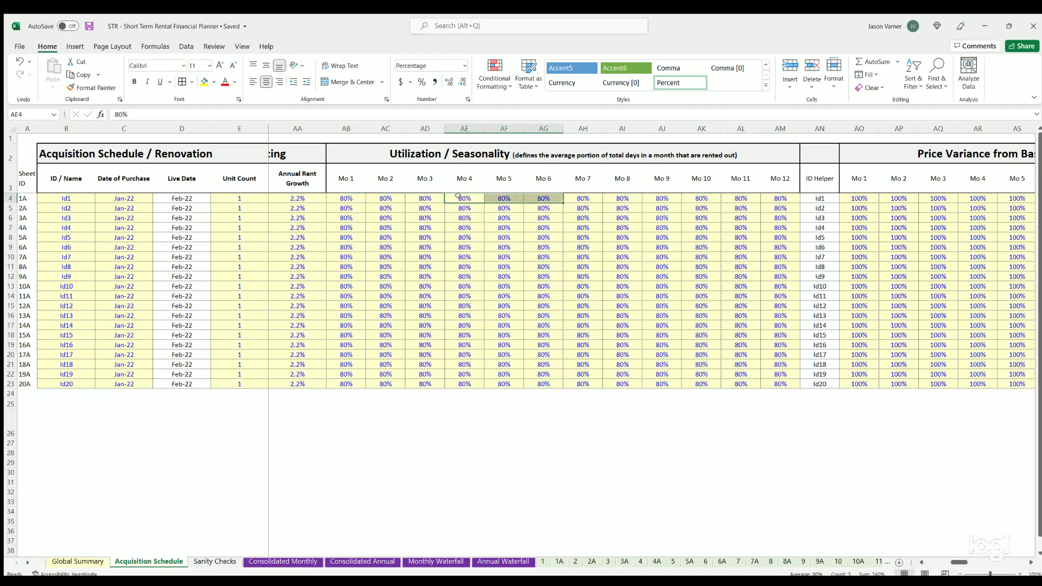
click(502, 198)
click(509, 243)
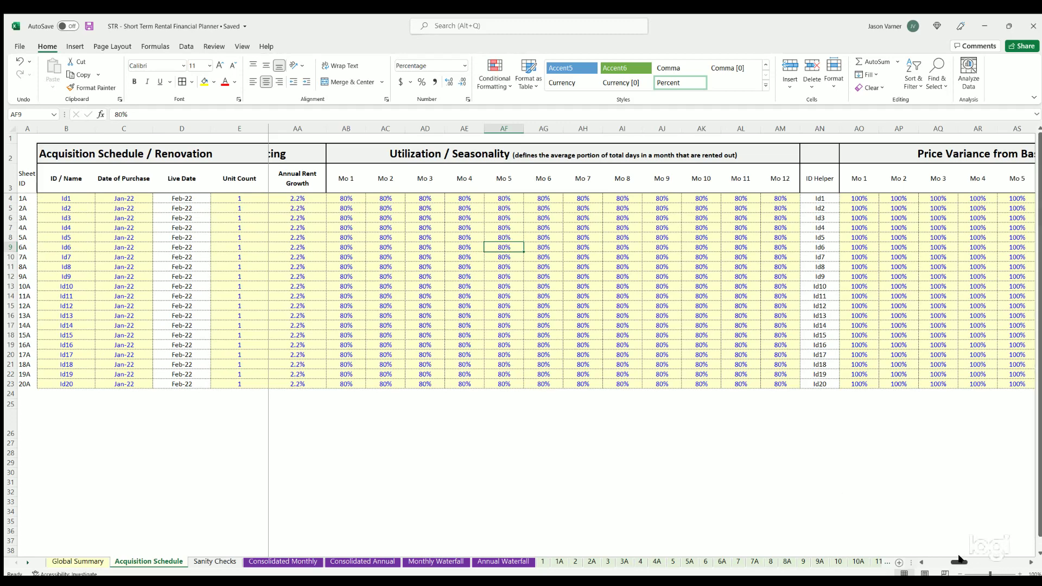
Step: Compare the variable operating expense amounts with Id1's utilization percentages from Mo 1 through Mo 12
drag(961, 562, 999, 564)
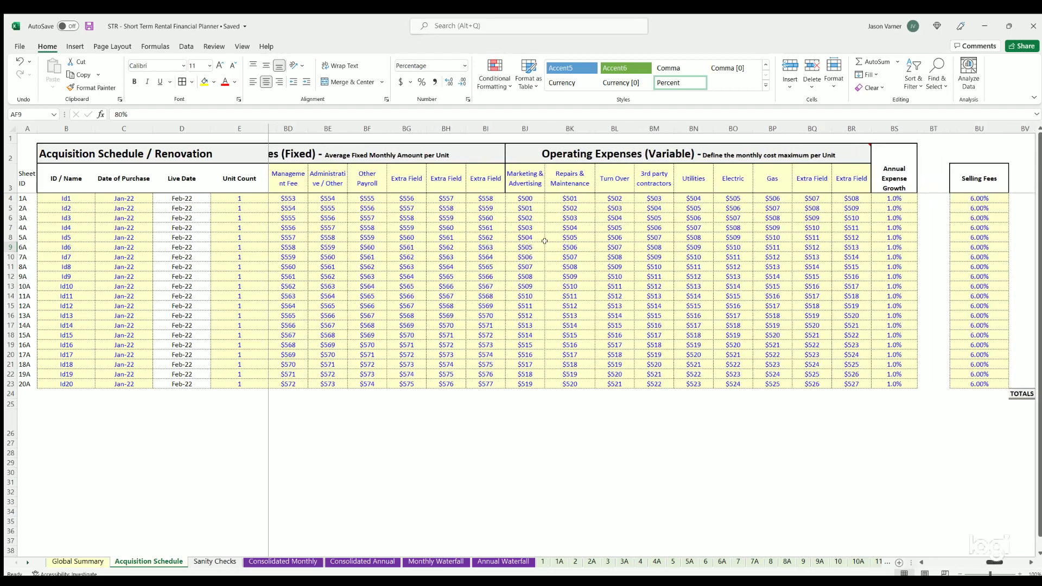
drag(570, 218, 654, 266)
drag(990, 562, 957, 563)
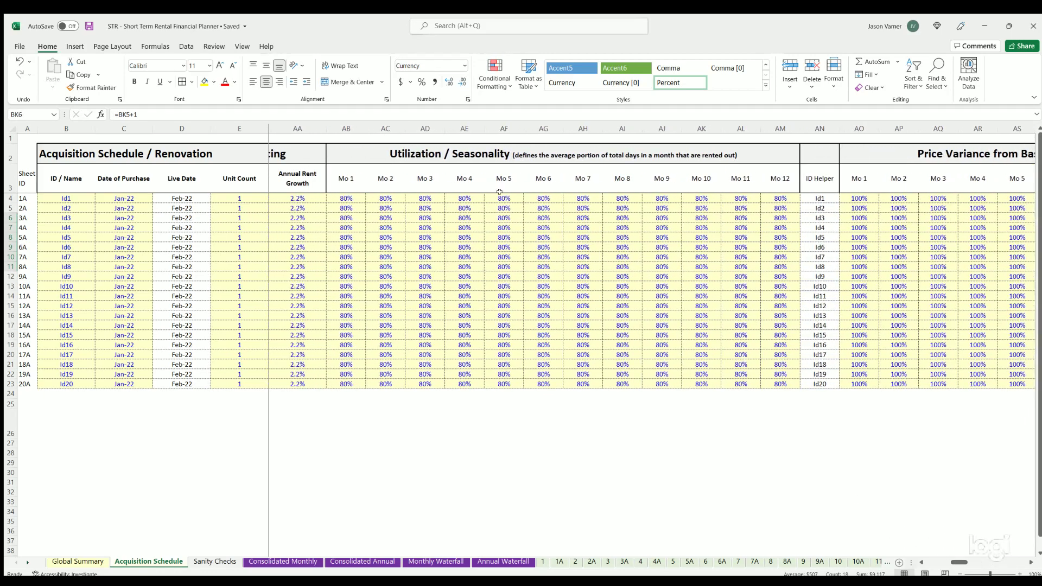
click(501, 197)
click(458, 198)
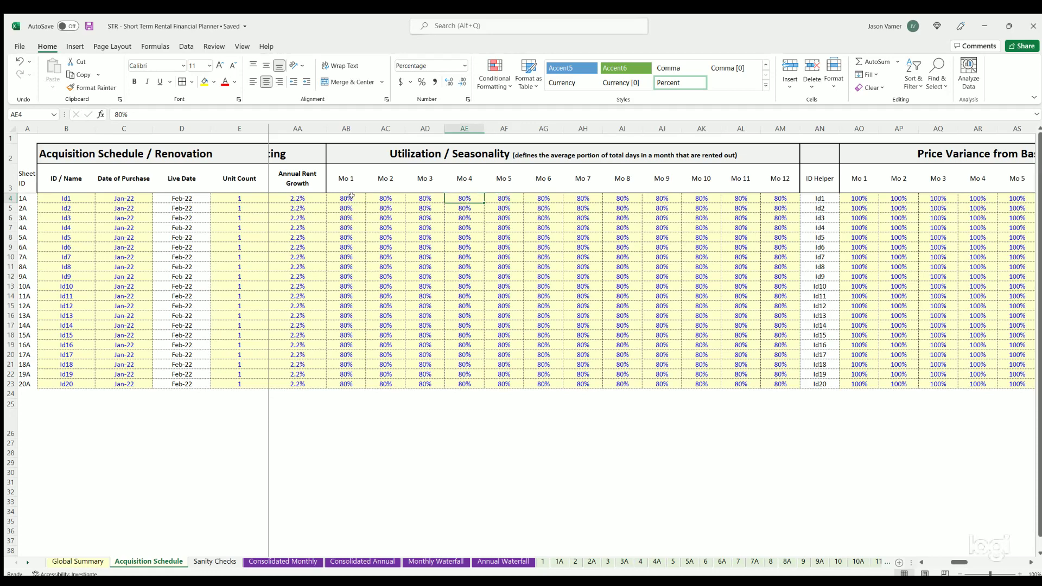
drag(347, 198, 780, 199)
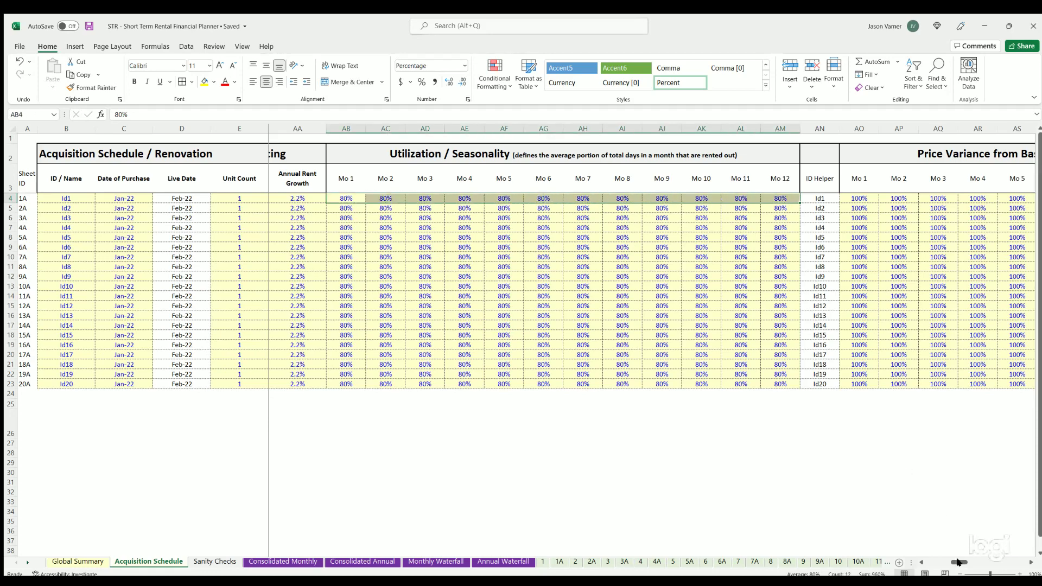
Step: Examine the variable expense amounts for Id1 through Id20, including Id1's Repairs & Maintenance cost
drag(960, 561, 998, 562)
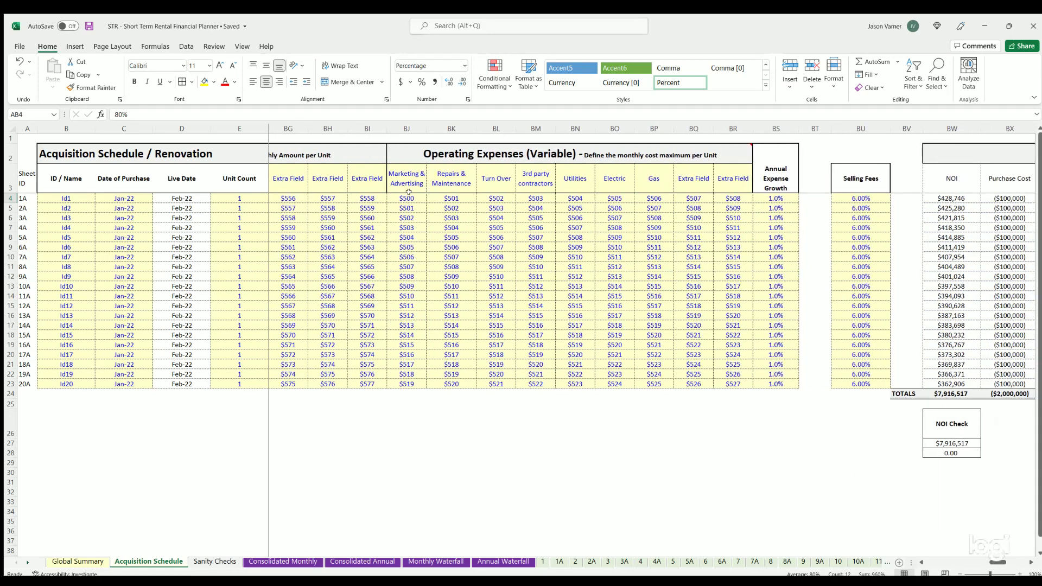
drag(408, 194, 729, 384)
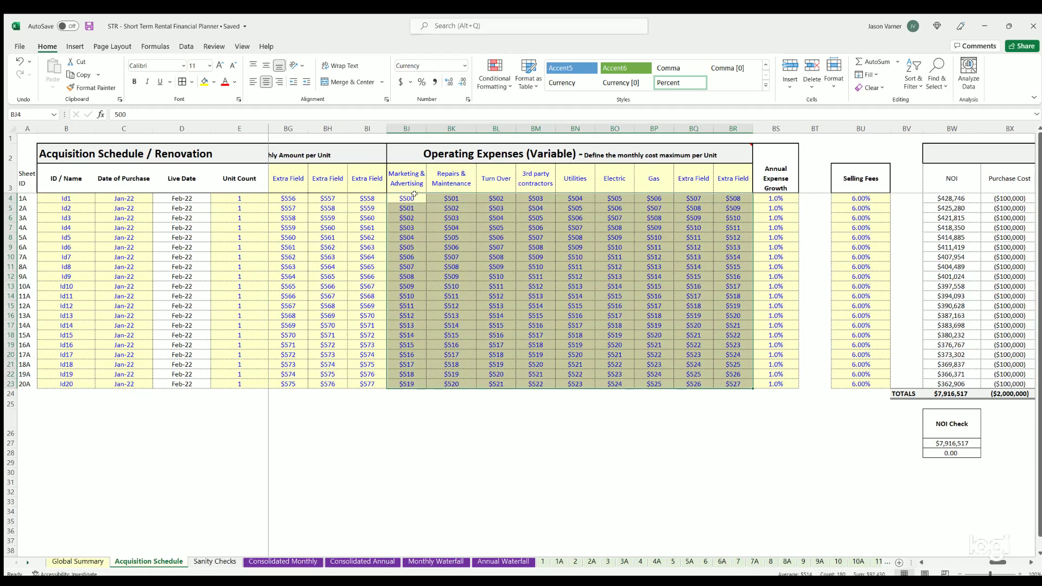
click(455, 198)
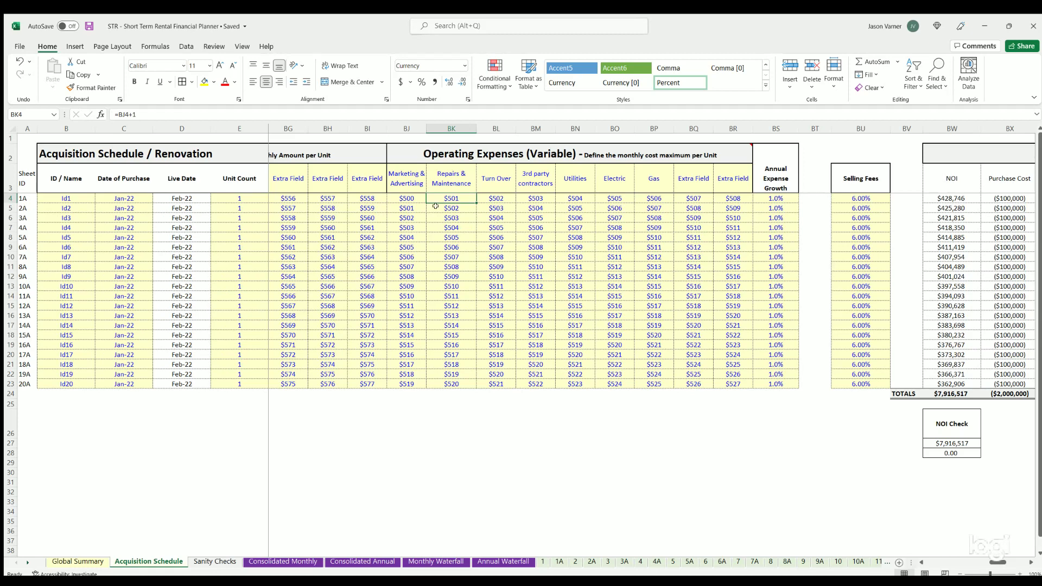
drag(405, 196, 721, 384)
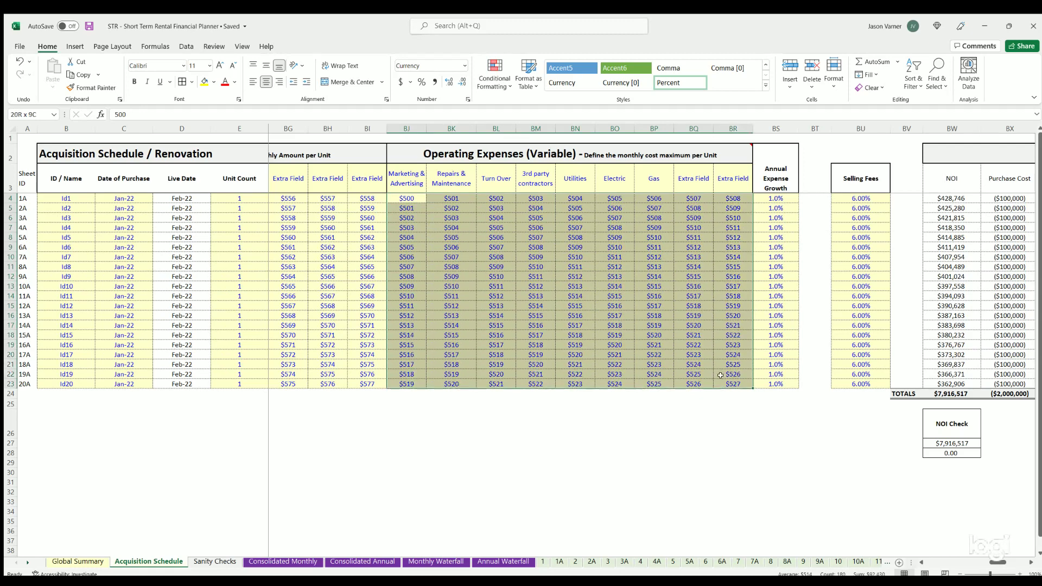
Step: Save the workbook and clear the selection of the variable expense amounts
click(89, 26)
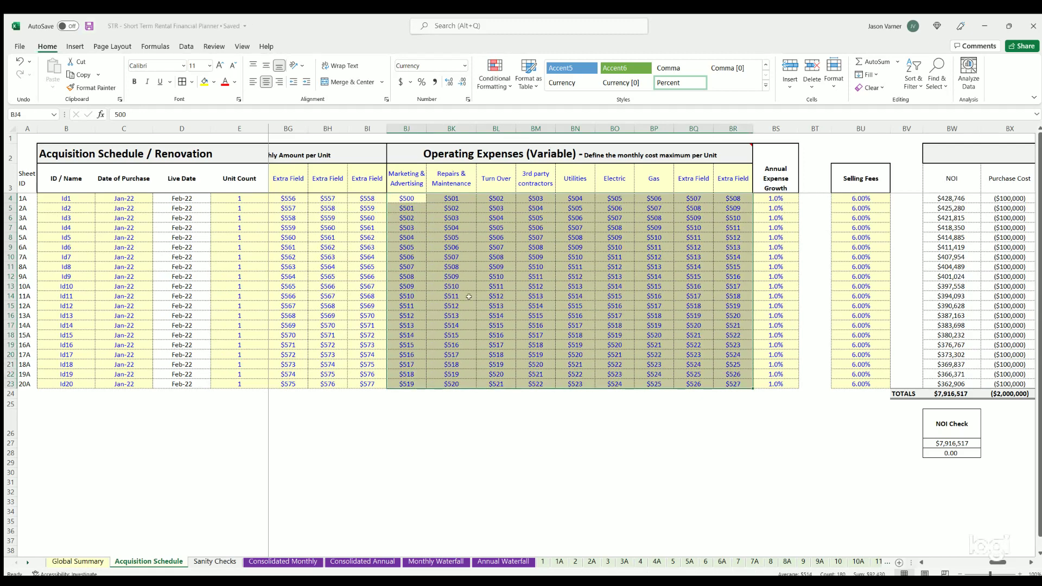
click(557, 295)
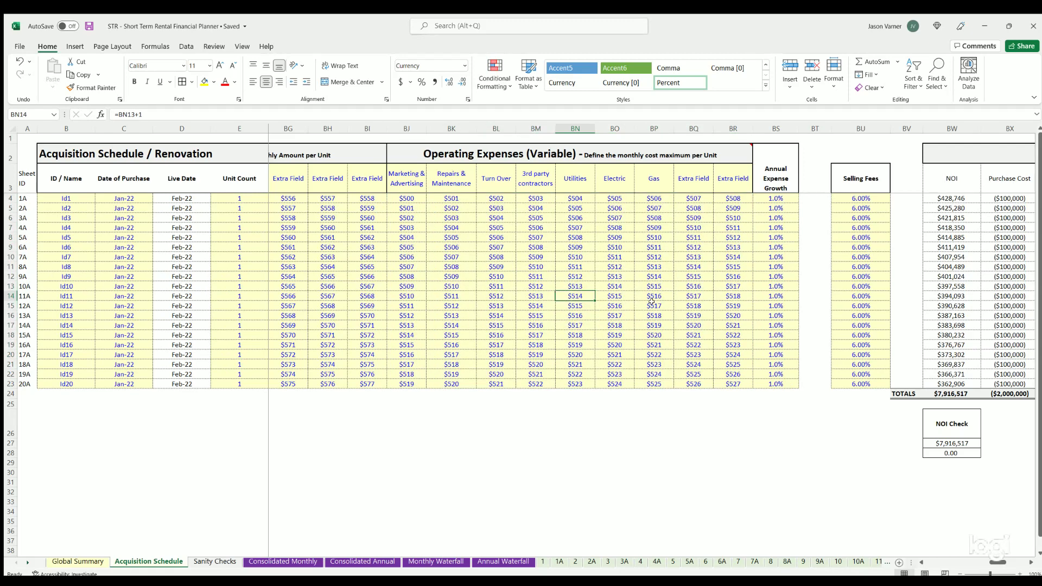
Step: Review the Selling Fees percentages for Id1 through Id20
click(849, 198)
key(ctrl+shift+Down)
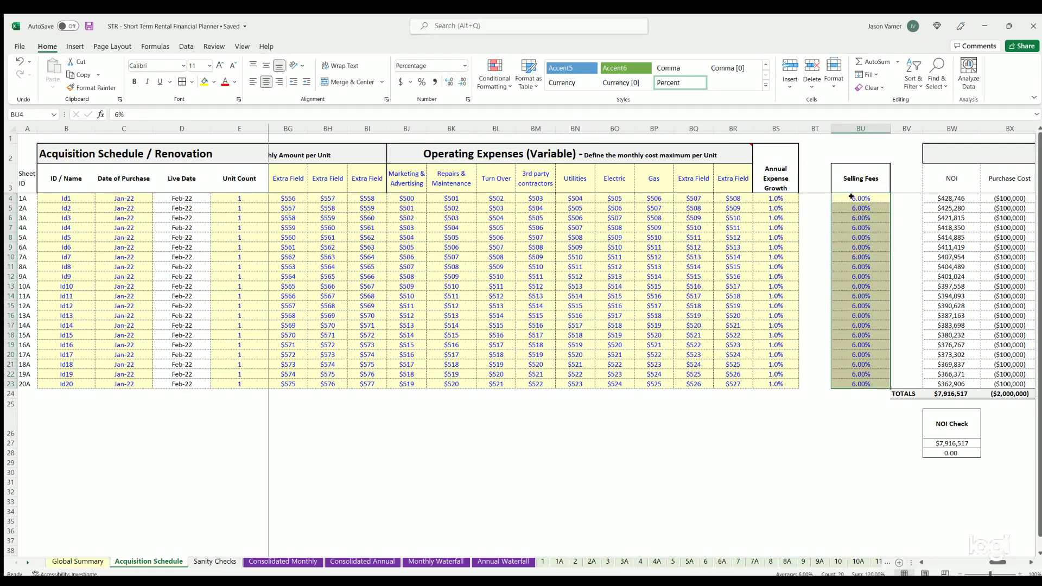
Step: Check the individual Selling Fees cells for Id1, Id2, Id3 and Id7, and select Id2's name
click(851, 197)
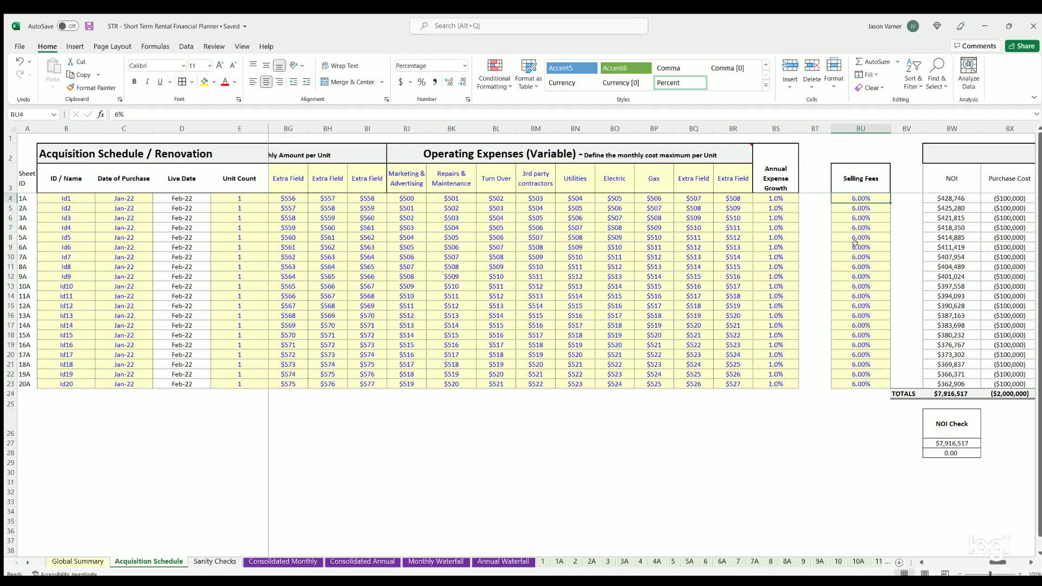
click(862, 209)
click(864, 217)
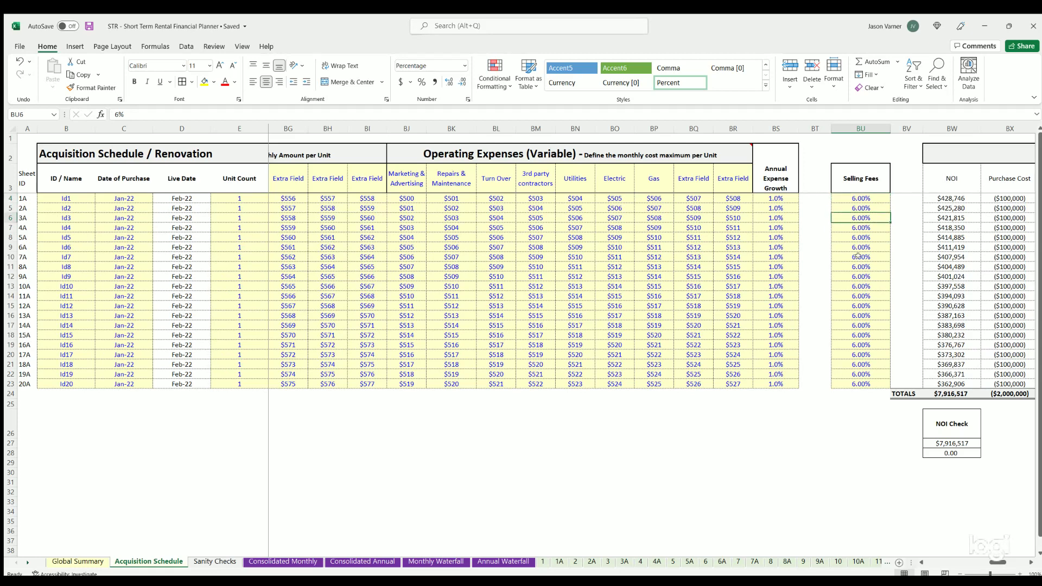
click(857, 256)
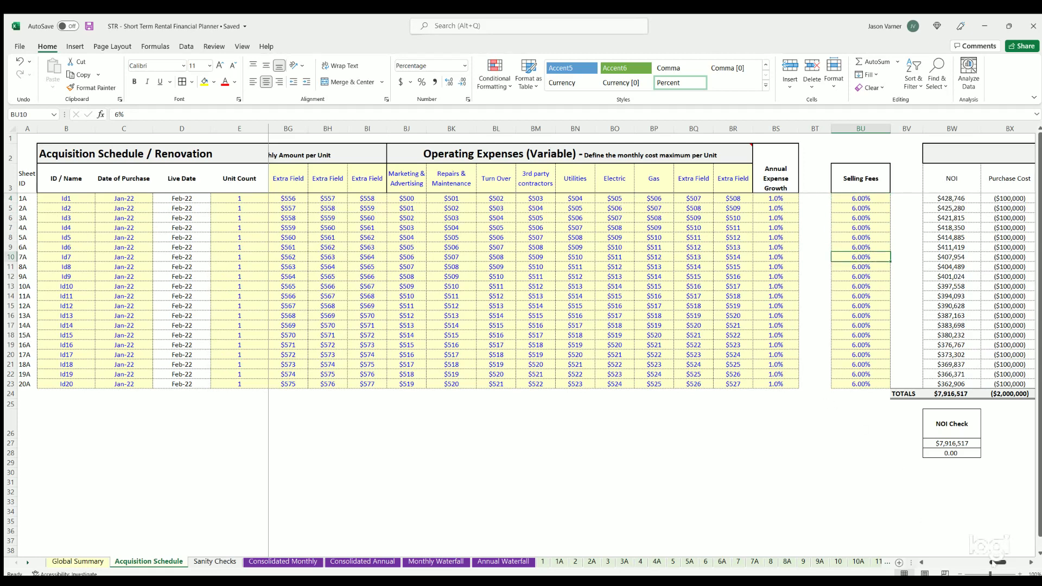
mouse_move(994, 564)
mouse_down()
mouse_move(1005, 564)
mouse_move(918, 565)
mouse_move(995, 565)
mouse_up()
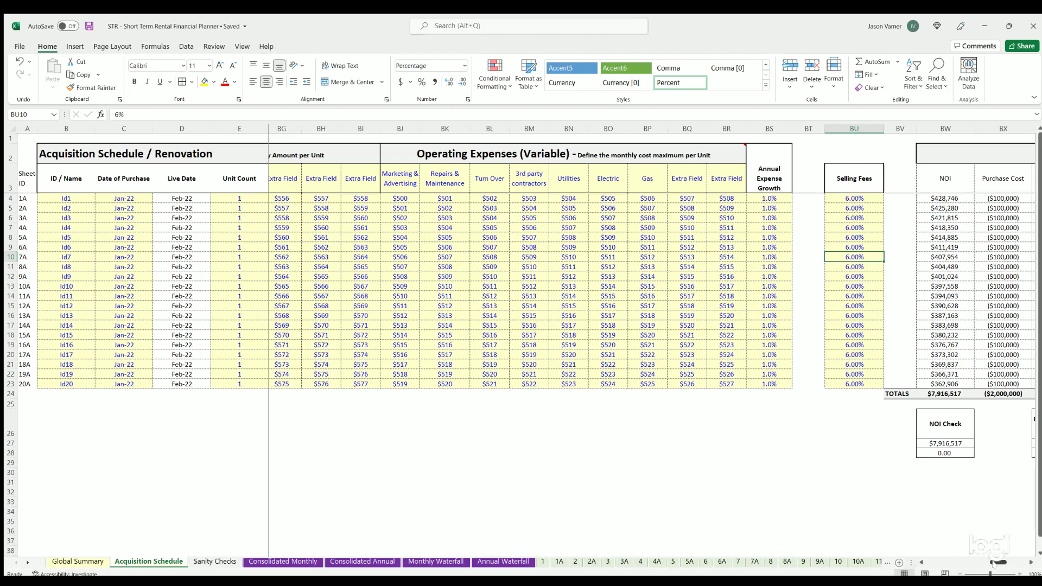
drag(993, 565, 991, 565)
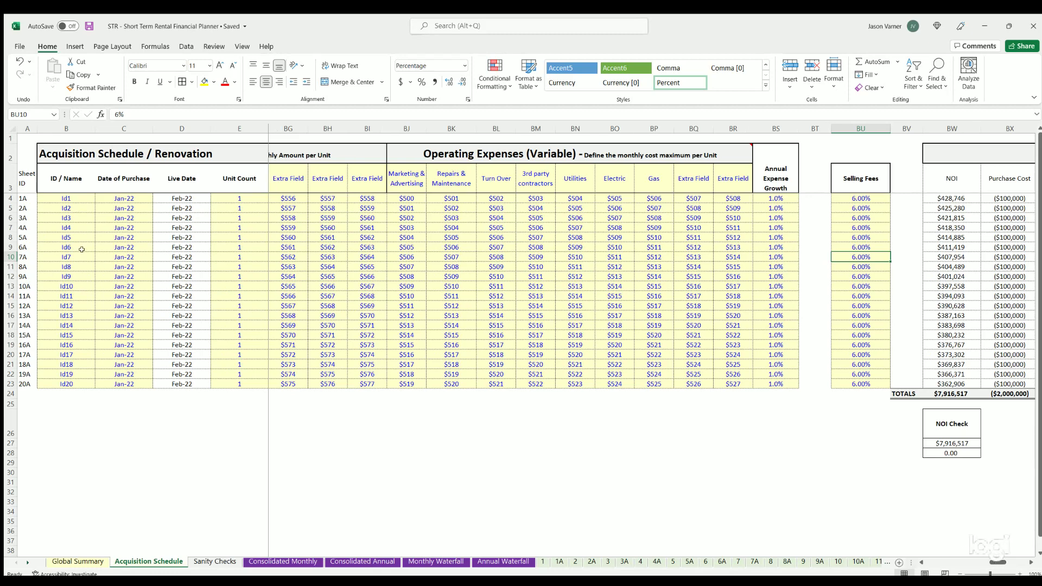
click(65, 208)
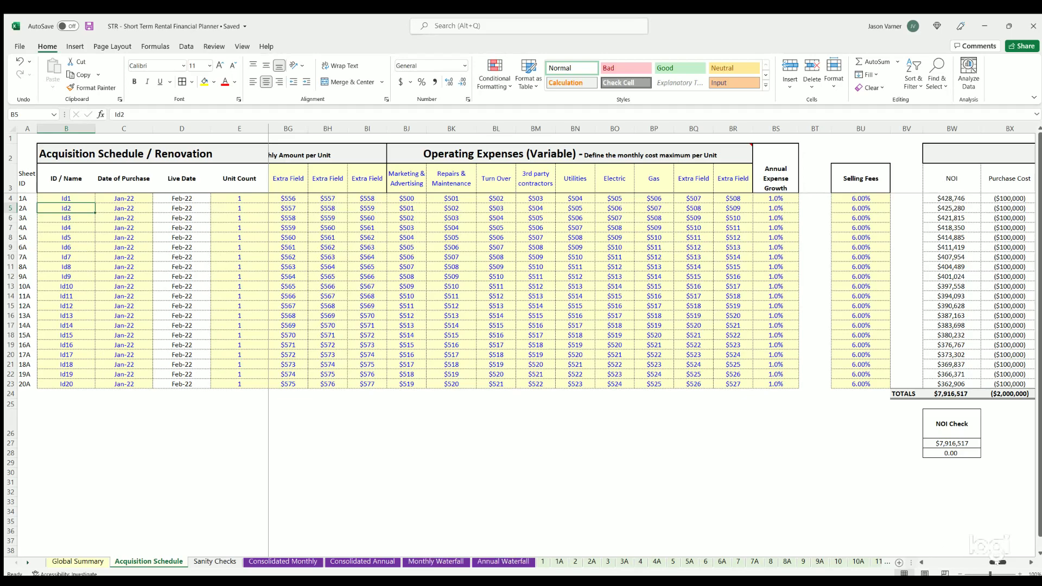
Step: Review the NOI and Purchase Cost amounts for Id1 through Id20 in the Summary and Checks per ID section
scroll(998, 562, right, 8)
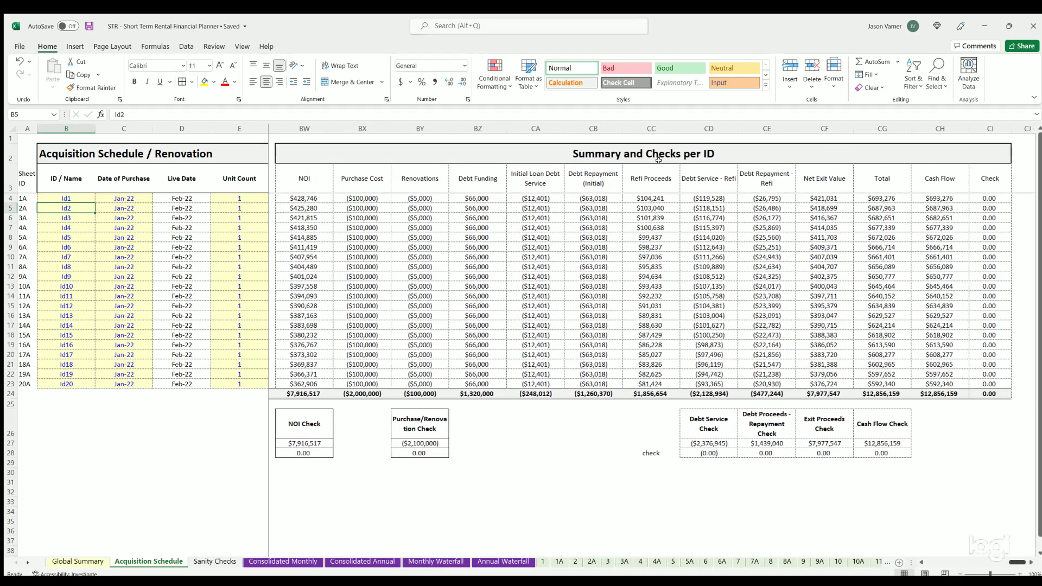
scroll(658, 160, right, 1)
click(302, 185)
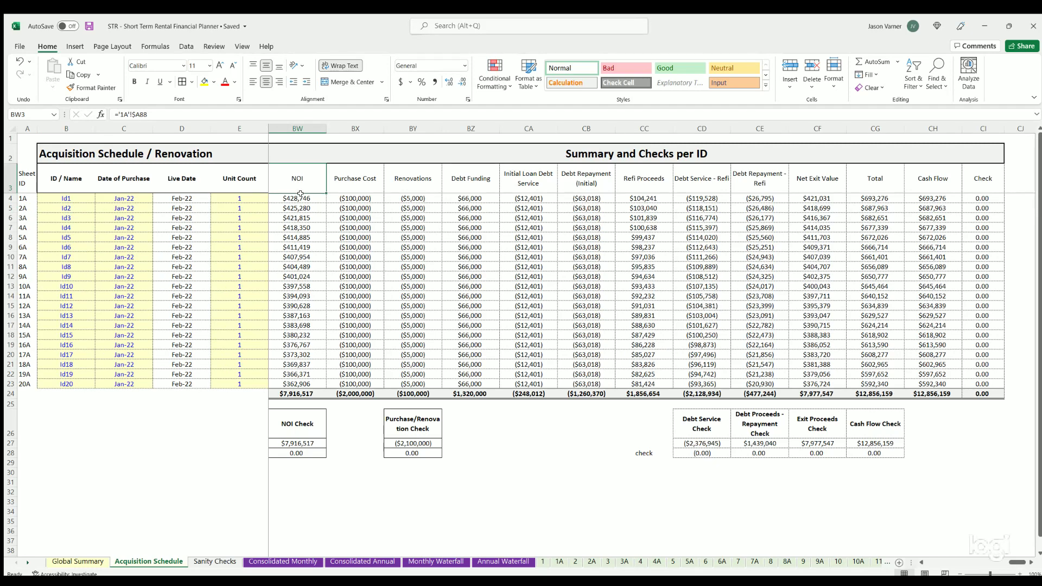
drag(299, 196, 297, 384)
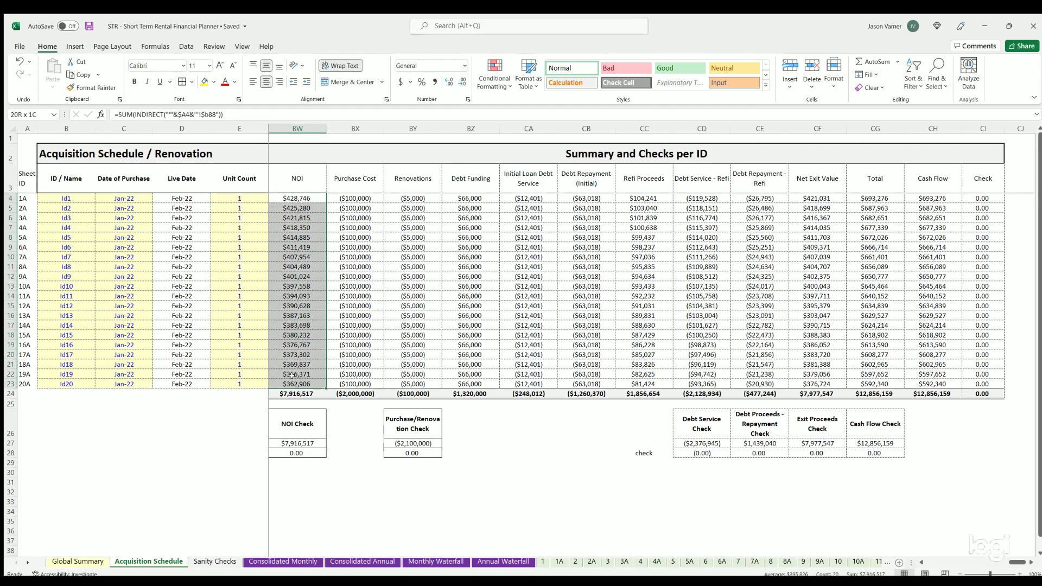
drag(355, 198, 355, 383)
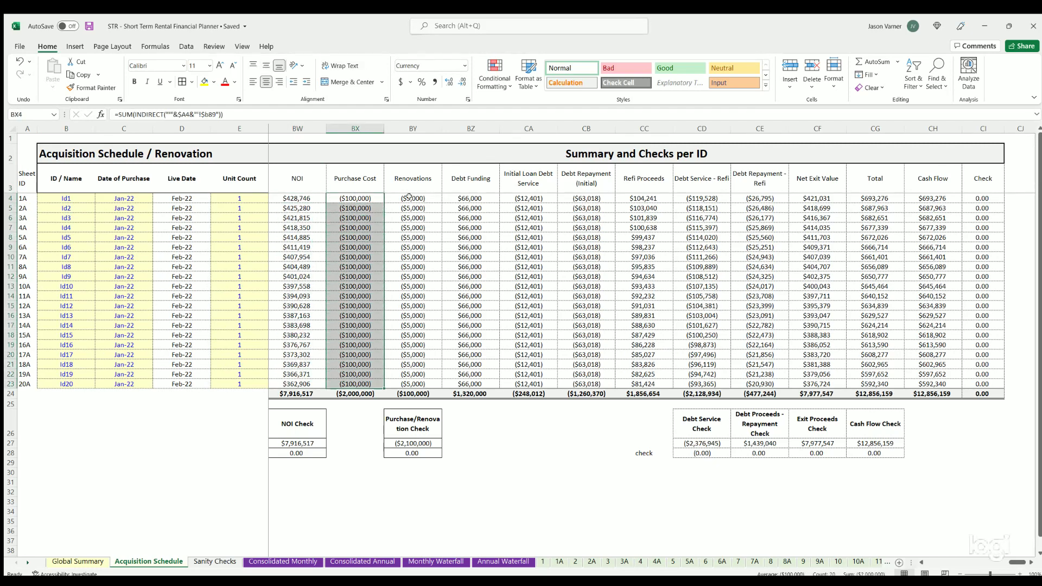
Step: Go through the summary headings from Debt Funding and Initial Loan Debt Service to Refi Proceeds, Debt Repayment - Refi and Net Exit Value
click(461, 178)
click(523, 177)
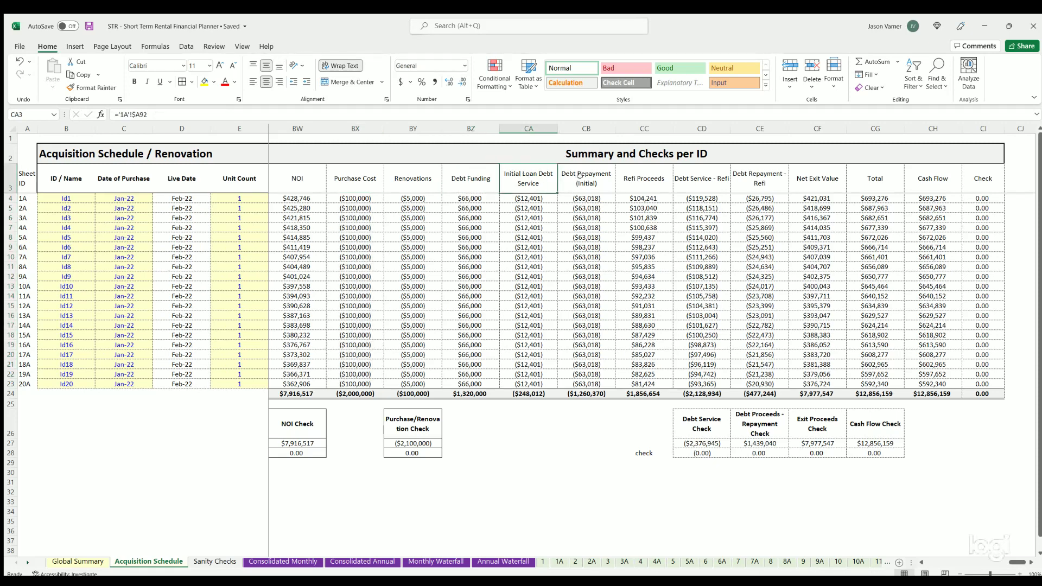
click(580, 177)
click(648, 174)
click(696, 177)
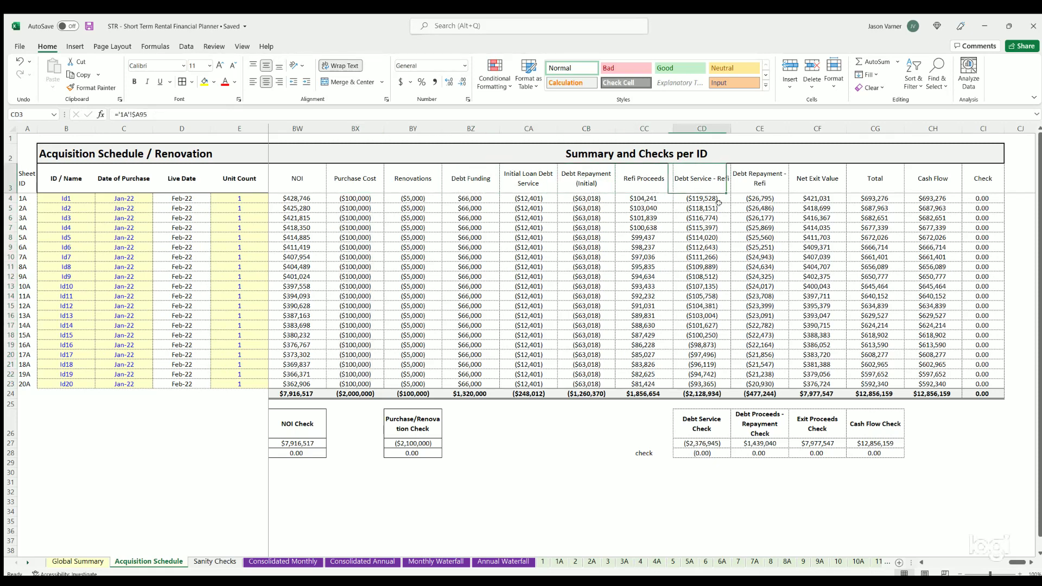
click(764, 179)
click(815, 179)
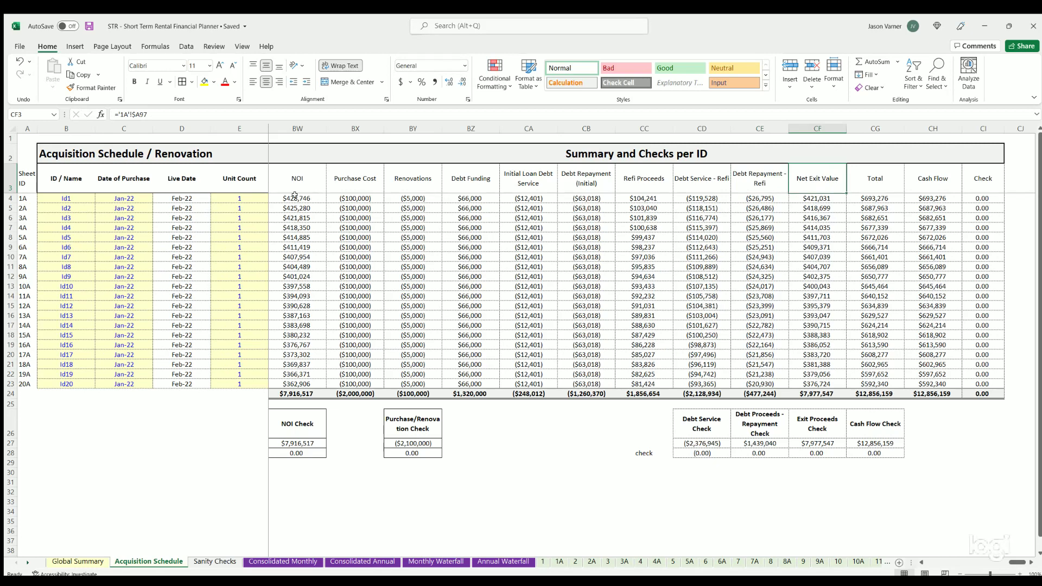
Step: Compare Id1's NOI through Net Exit Value with its Total, and examine the Total, Cash Flow and Check columns
drag(295, 195, 848, 192)
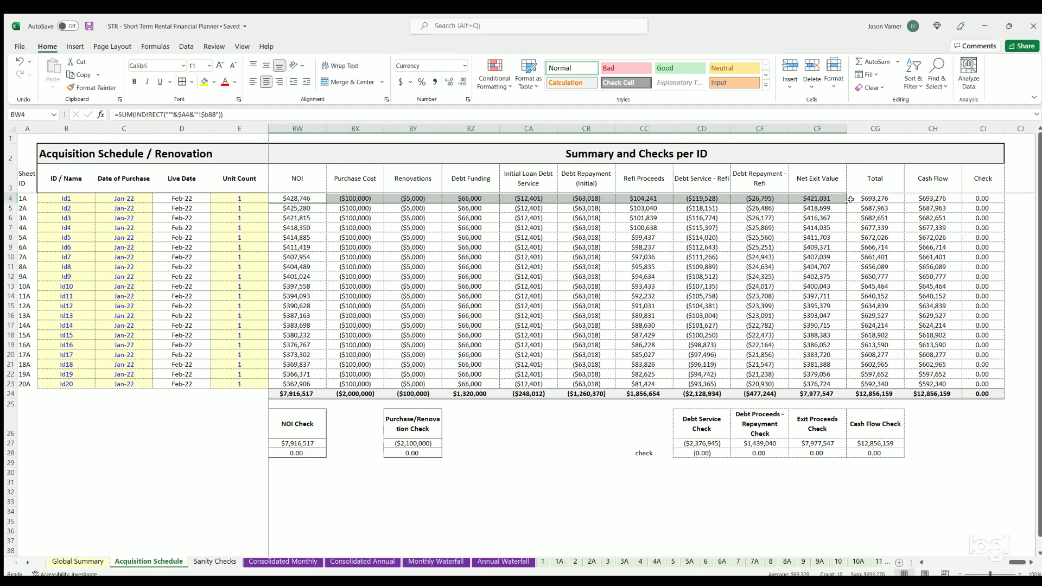
click(871, 196)
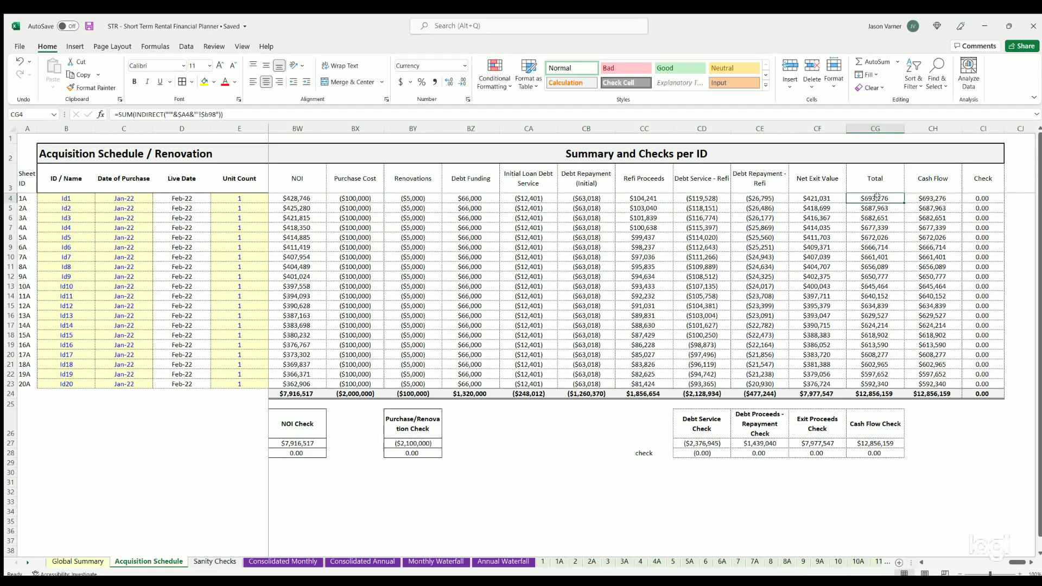
drag(875, 198, 875, 383)
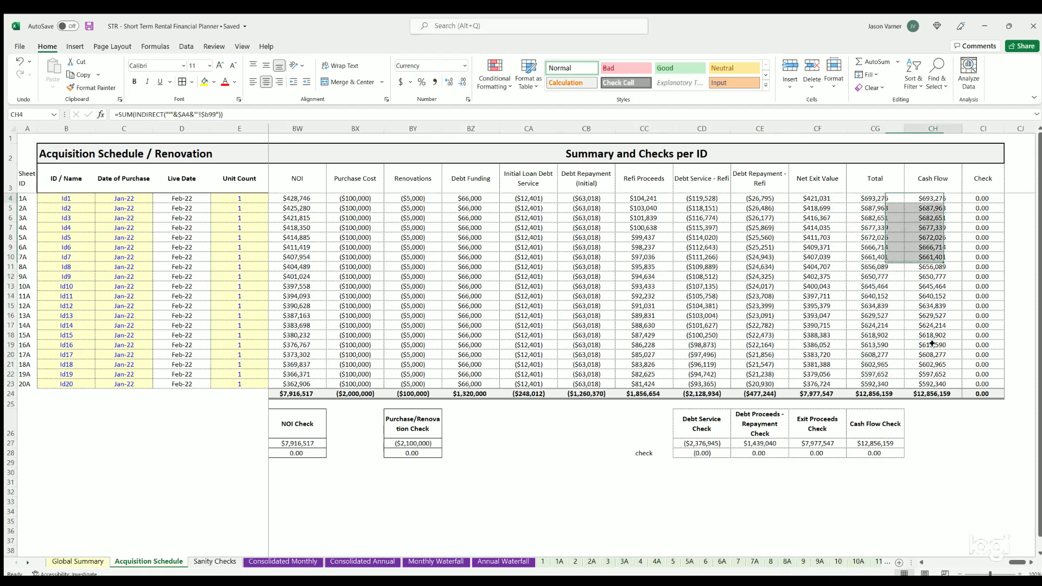
drag(934, 198, 933, 345)
click(982, 200)
click(977, 238)
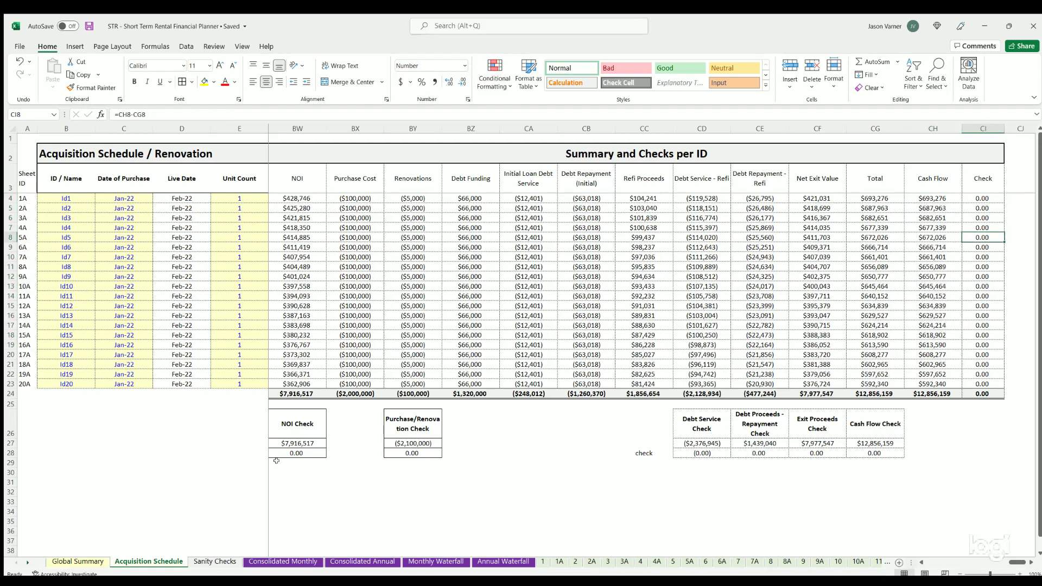
Step: Inspect the variance cells under the NOI, Purchase/Renovation, Debt Service, Debt Proceeds - Repayment, Exit Proceeds and Cash Flow checks
scroll(1015, 562, left, 2)
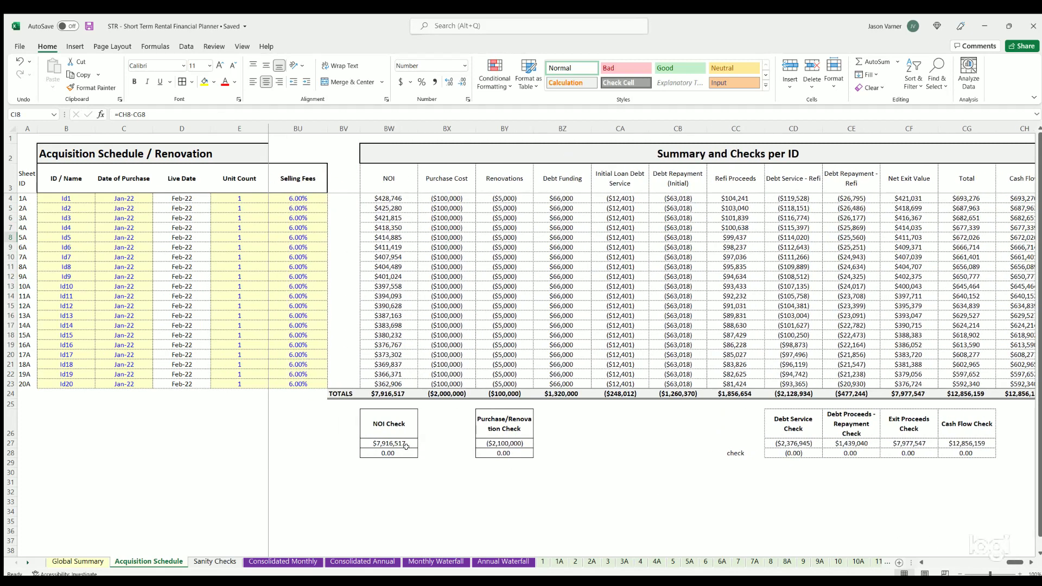
click(402, 453)
click(498, 452)
click(789, 452)
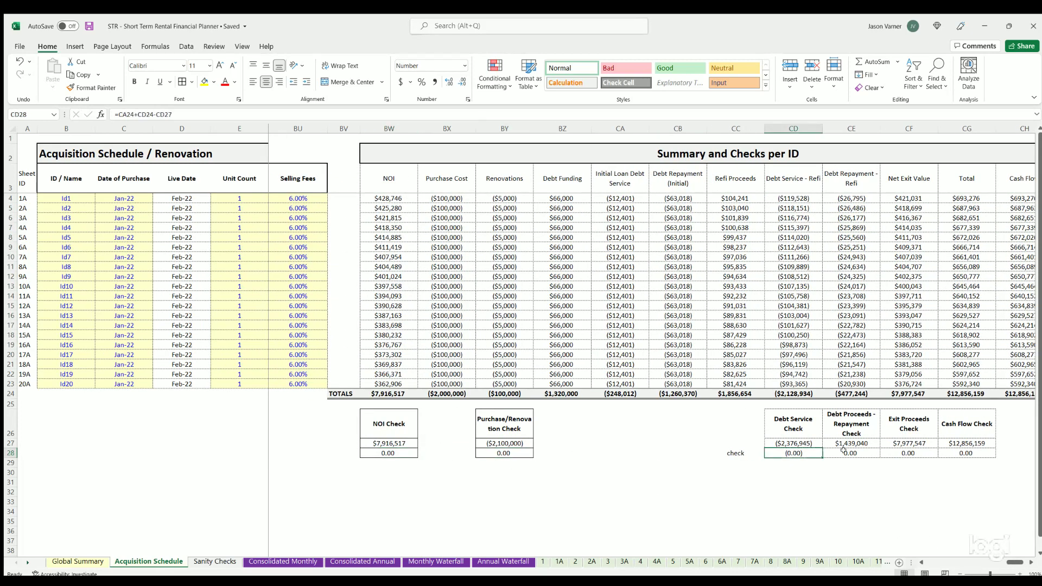
click(846, 452)
click(925, 452)
click(966, 453)
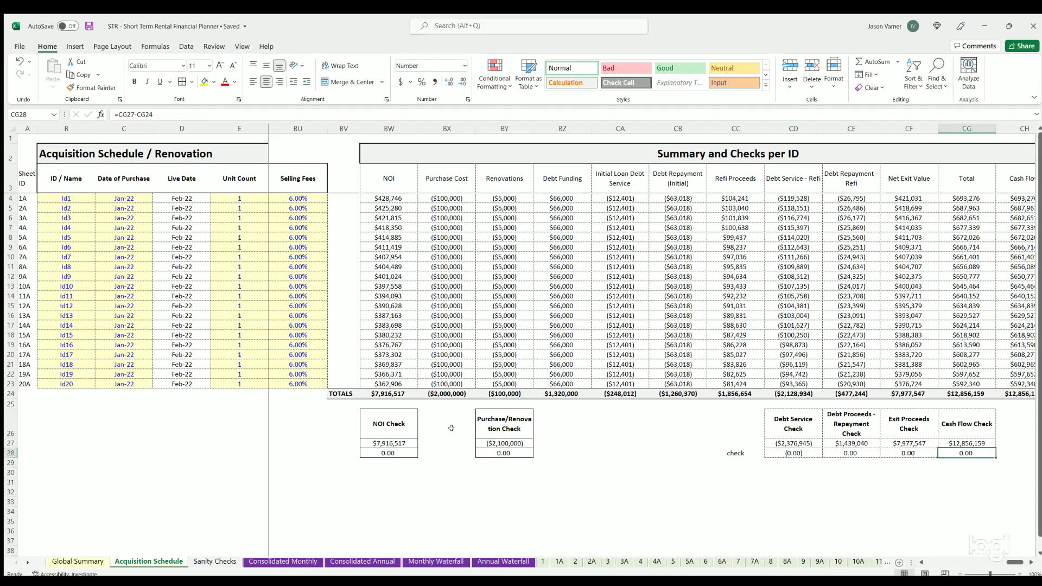
Step: Examine the source formulas of the NOI, Purchase/Renovation and Debt Service check totals and of Id7's Purchase Cost
click(379, 442)
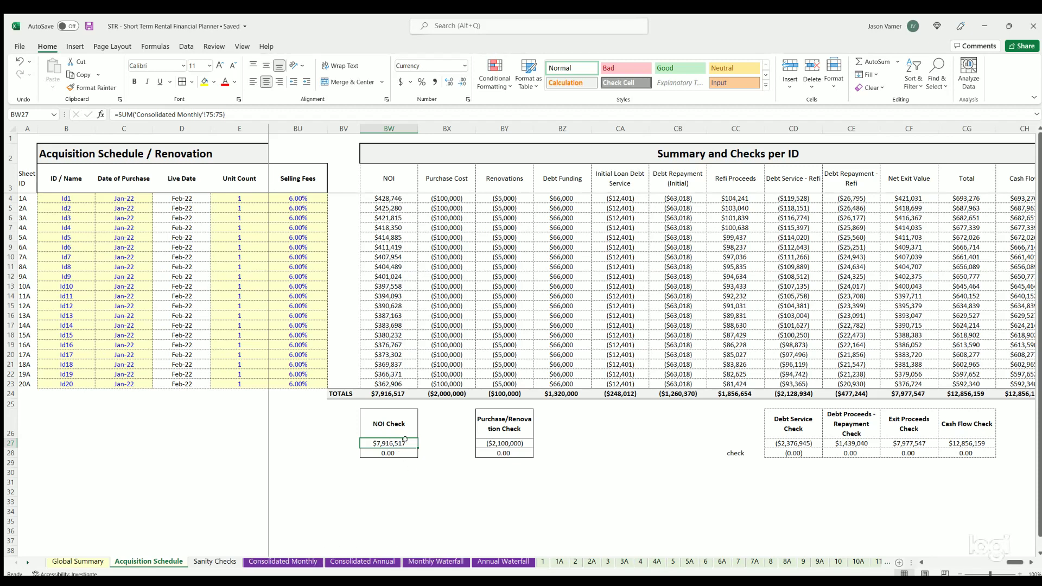
click(487, 440)
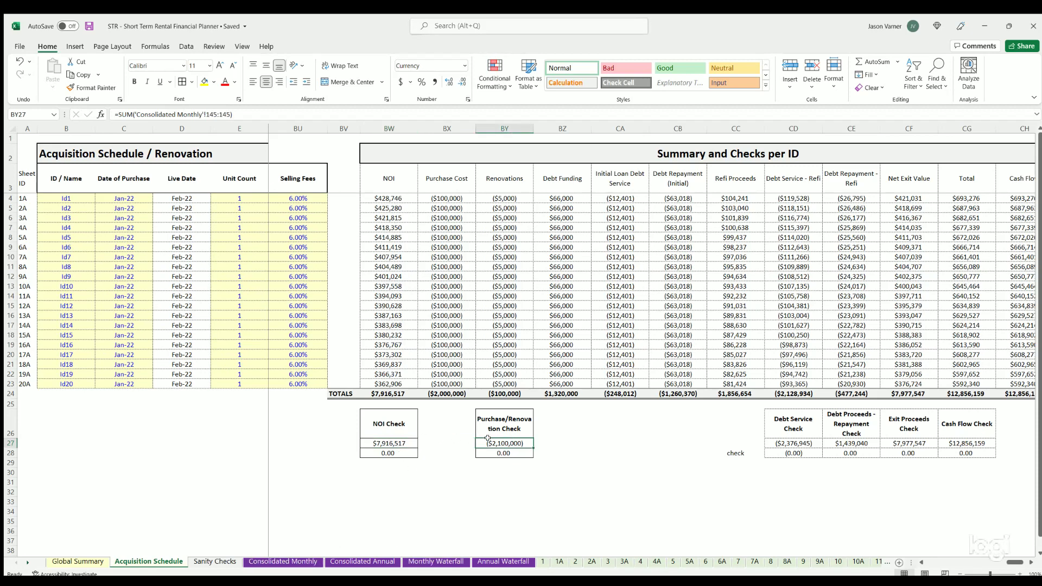
click(772, 442)
click(452, 254)
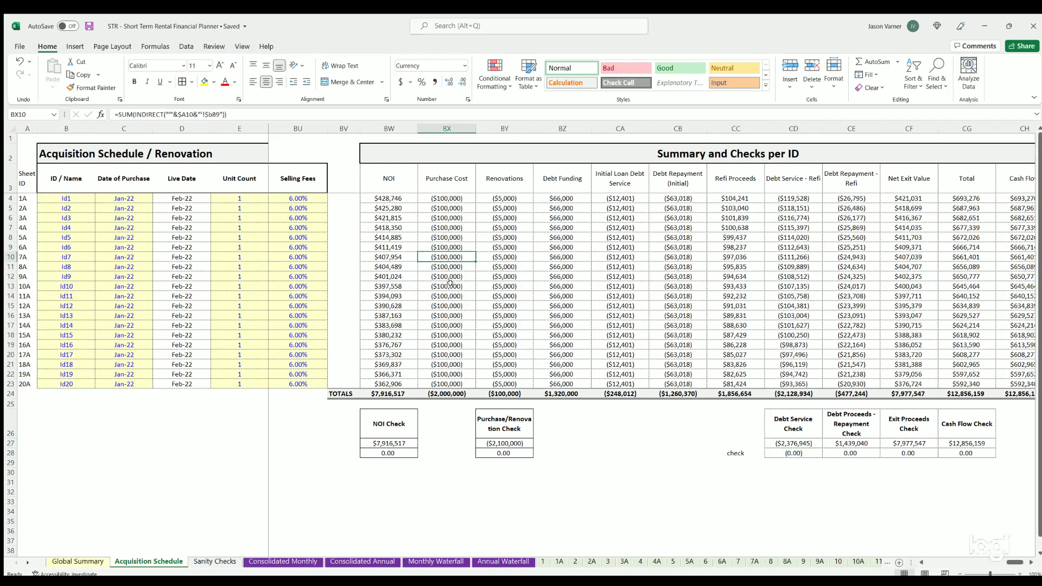
Step: Open sheet 1A and review Id1's Lifetime Cash Flow Summary from NOI down to the variance check
click(559, 562)
scroll(104, 411, down, 15)
scroll(104, 411, down, 5)
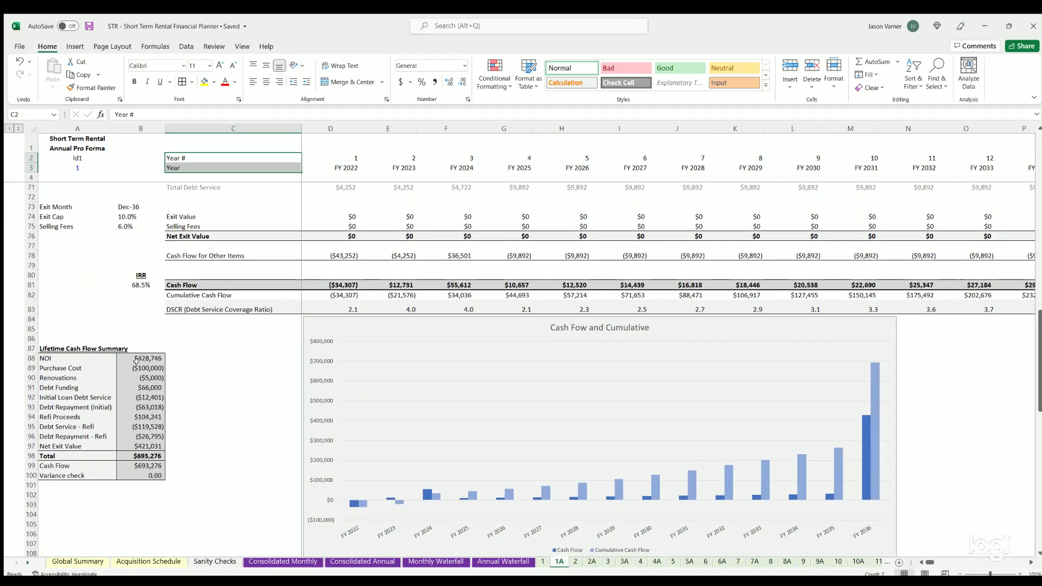
mouse_move(141, 359)
mouse_down()
mouse_move(140, 478)
mouse_move(139, 369)
mouse_up()
drag(140, 418, 140, 476)
scroll(127, 423, up, 20)
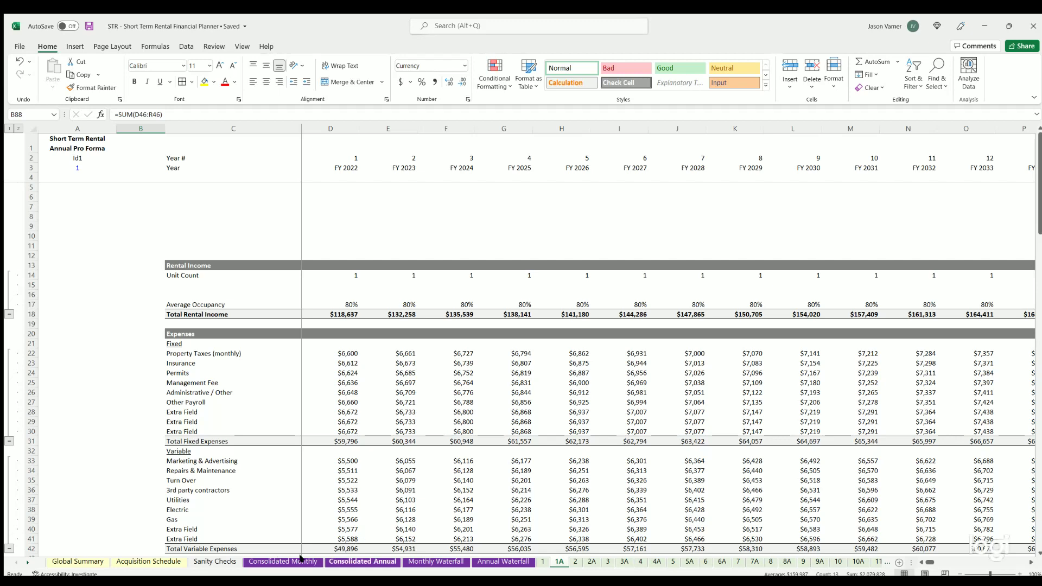
Step: Inspect Id1's FY 2022 Other Payroll formula and the summary's Debt Funding, Debt Repayment (Initial) and Debt Service - Refi amounts
click(329, 402)
scroll(316, 352, down, 4)
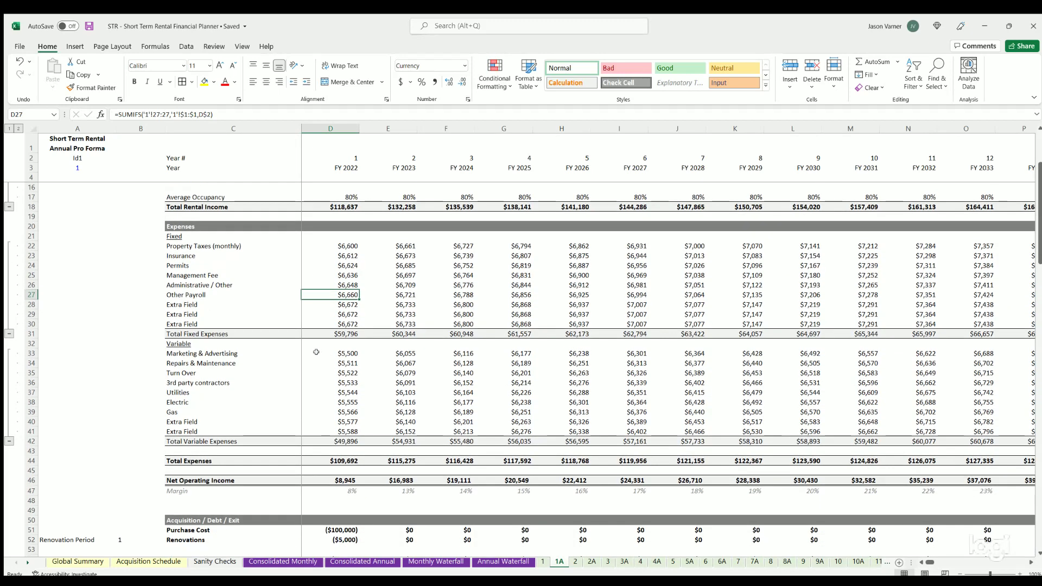
scroll(344, 350, down, 18)
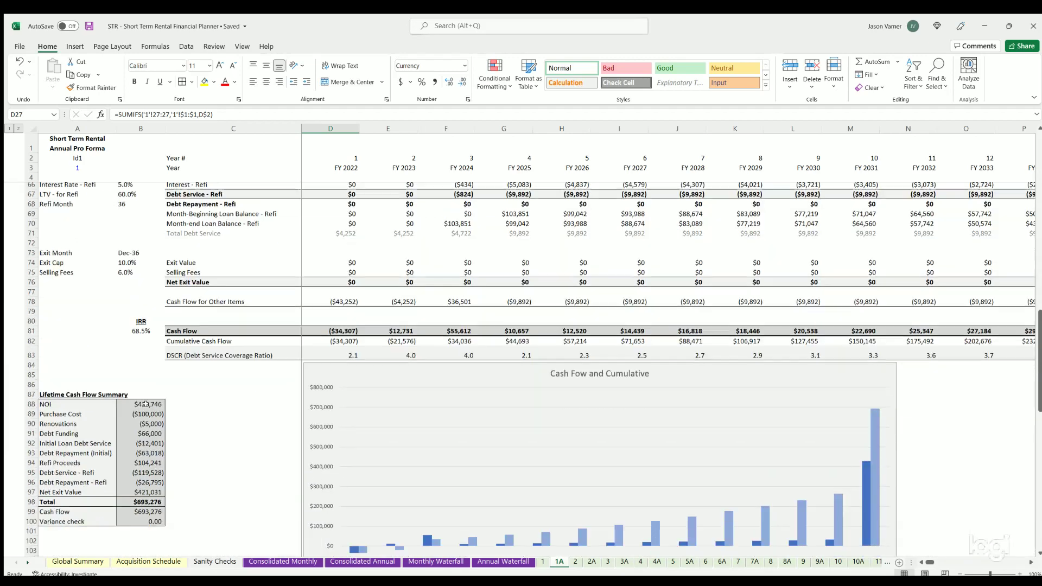
click(143, 387)
click(141, 407)
click(140, 427)
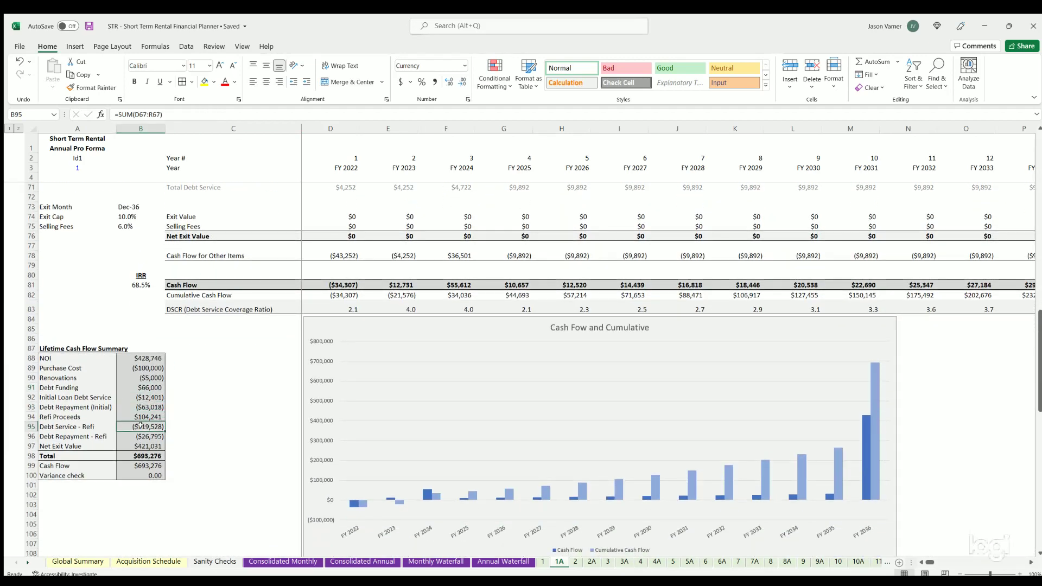
scroll(136, 399, up, 20)
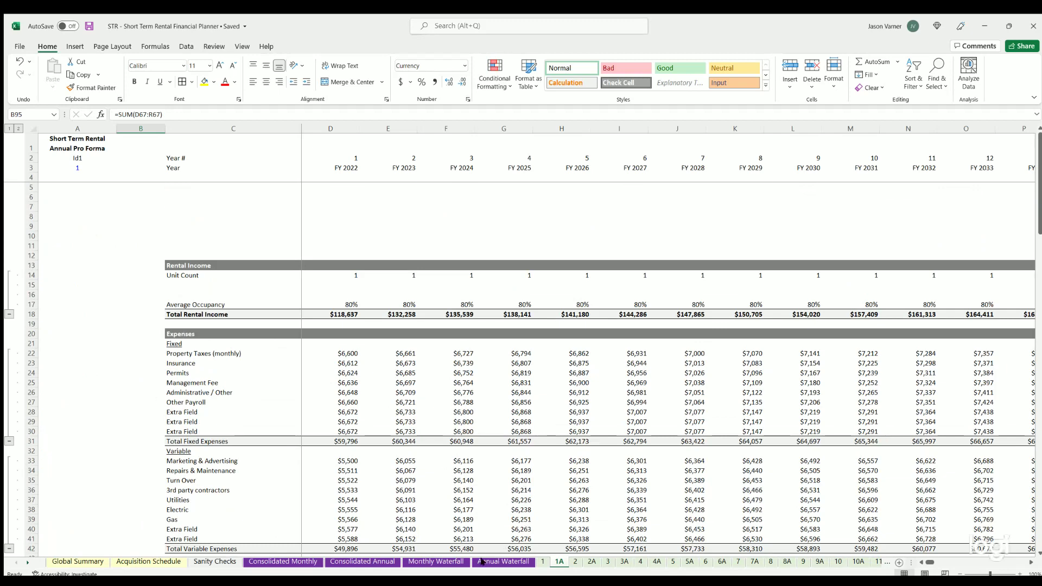
Step: Return to the Acquisition Schedule sheet and recheck the NOI, Purchase/Renovation, Debt Service and Debt Proceeds - Repayment variances
click(166, 562)
click(389, 454)
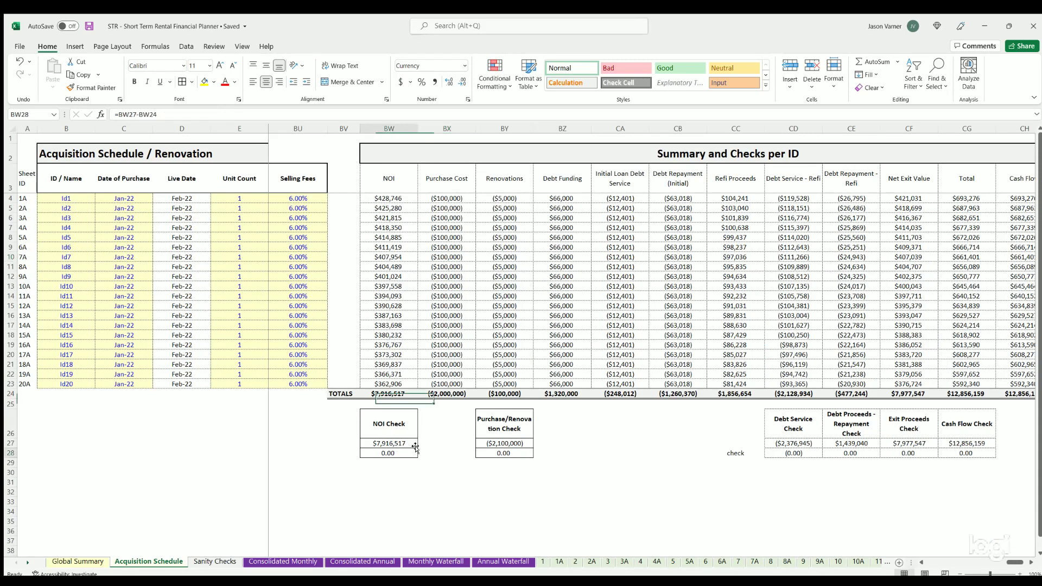
click(485, 453)
click(794, 453)
click(852, 453)
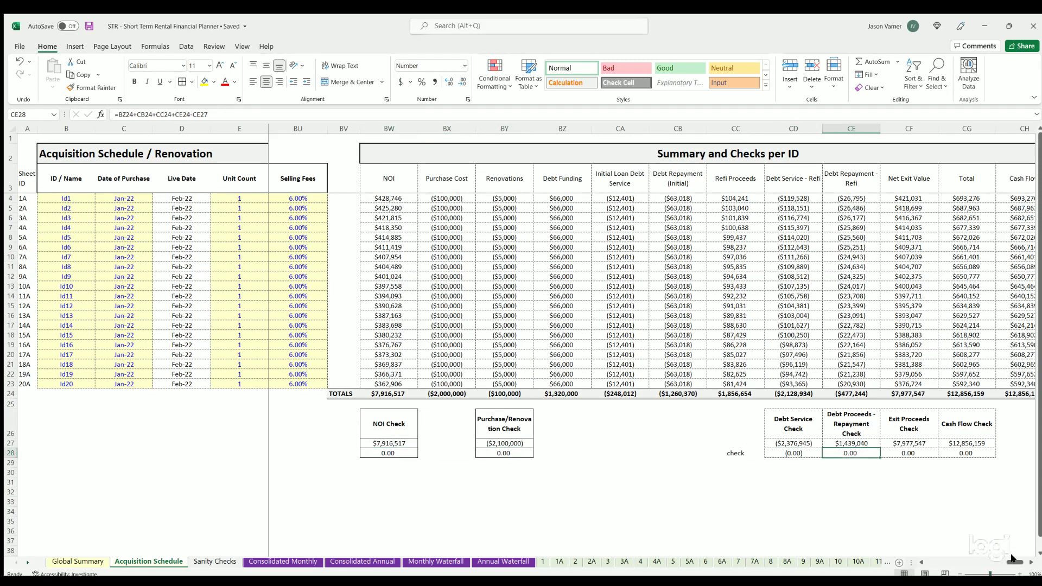
Step: Review the annual-basis IRR percentages for Id1 through Id20, and return to the schedule's purchase and renovation columns
drag(1014, 562, 1019, 563)
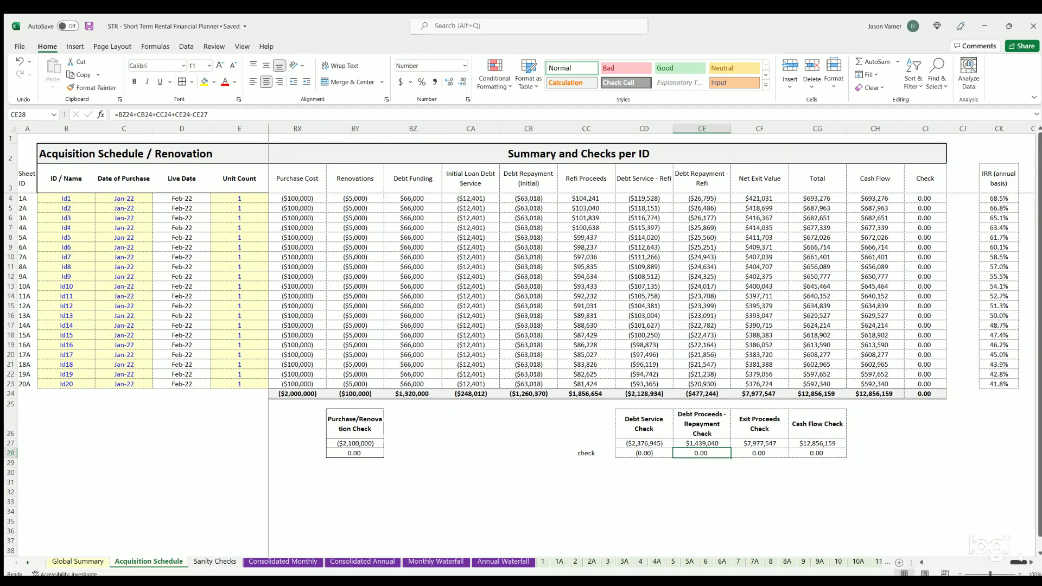
click(996, 208)
click(999, 220)
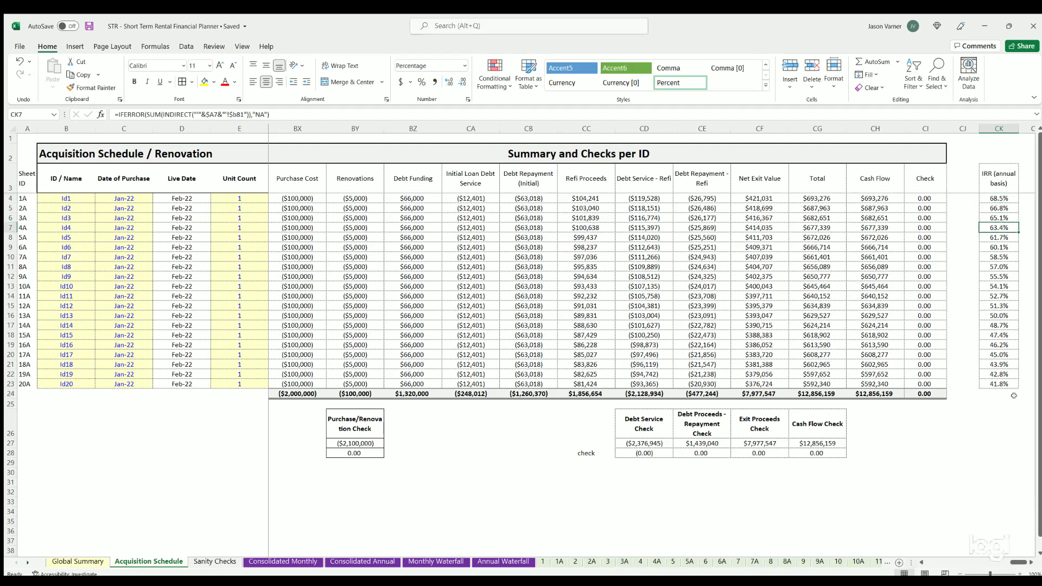
drag(1001, 383, 988, 250)
drag(983, 187, 987, 202)
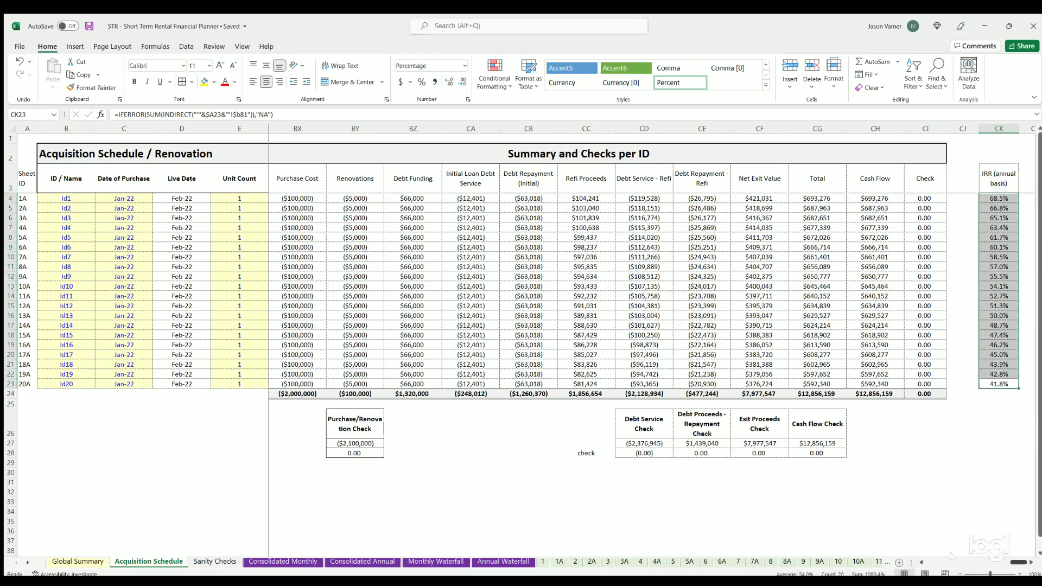
scroll(952, 554, left, 15)
click(479, 426)
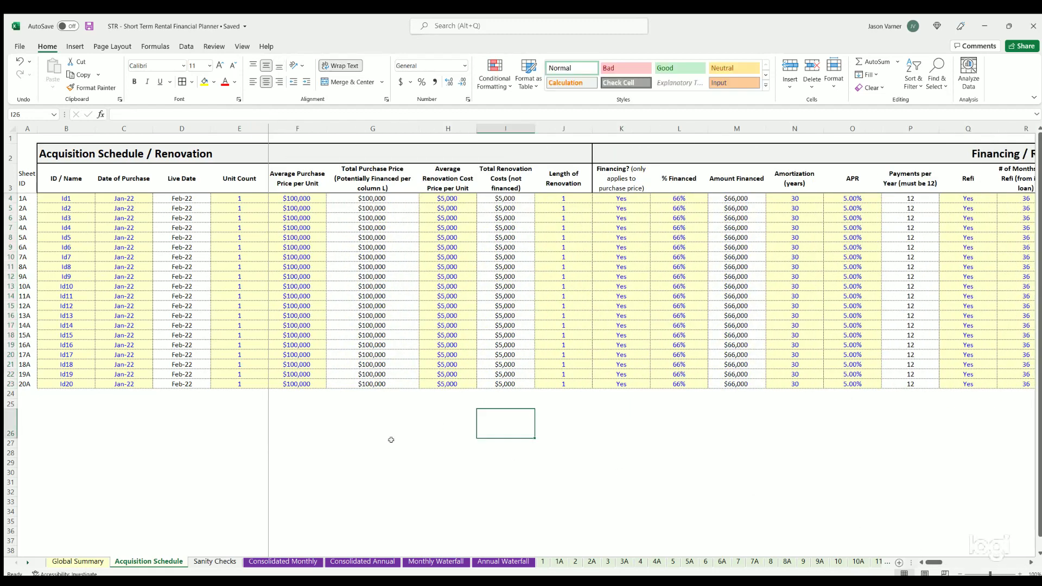
Step: Check the project-level IRR formula on the Global Summary sheet, and return to the Acquisition Schedule
click(83, 563)
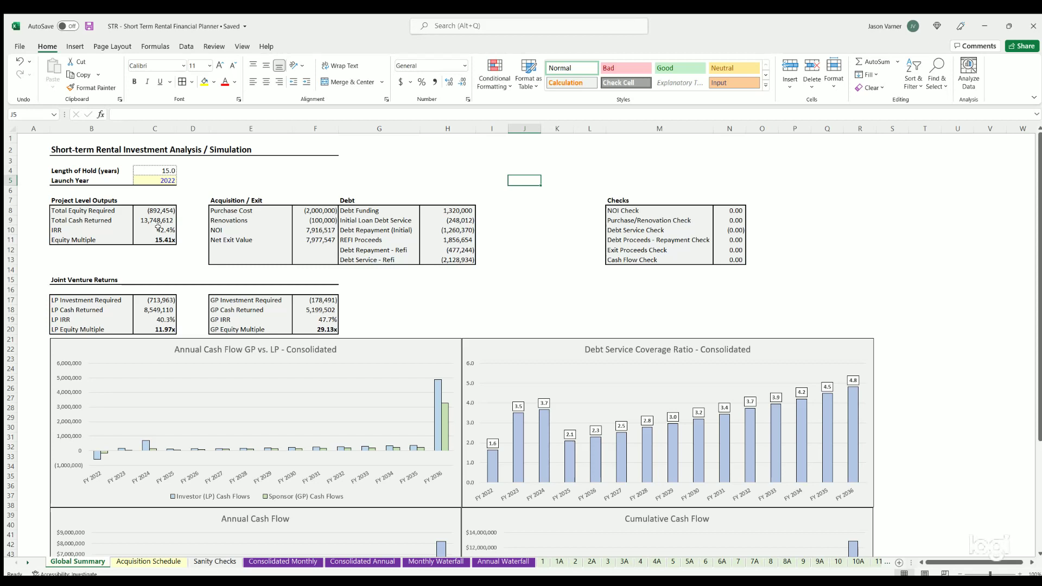
click(158, 229)
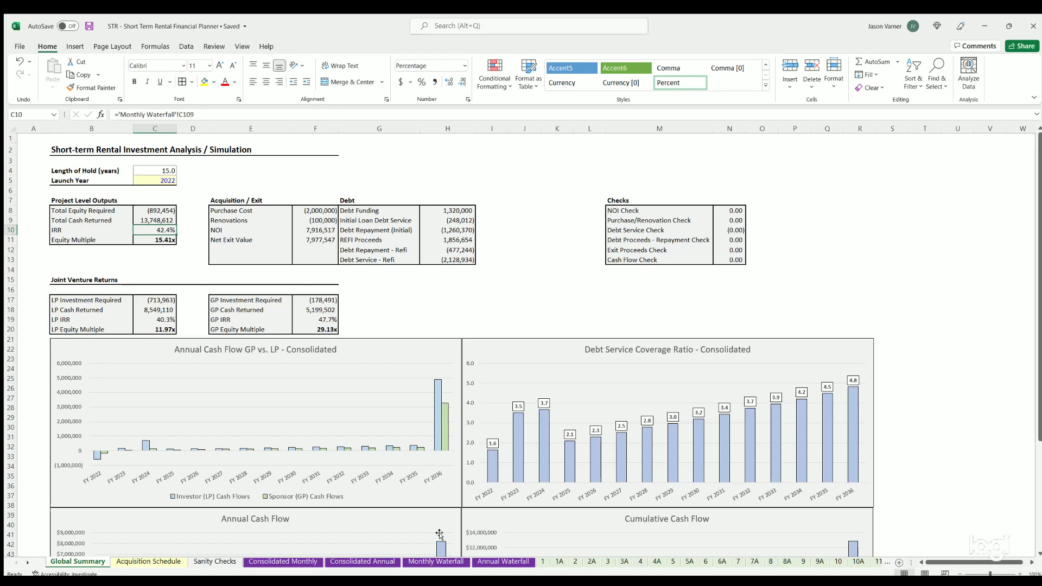
key(ctrl+Page_Down)
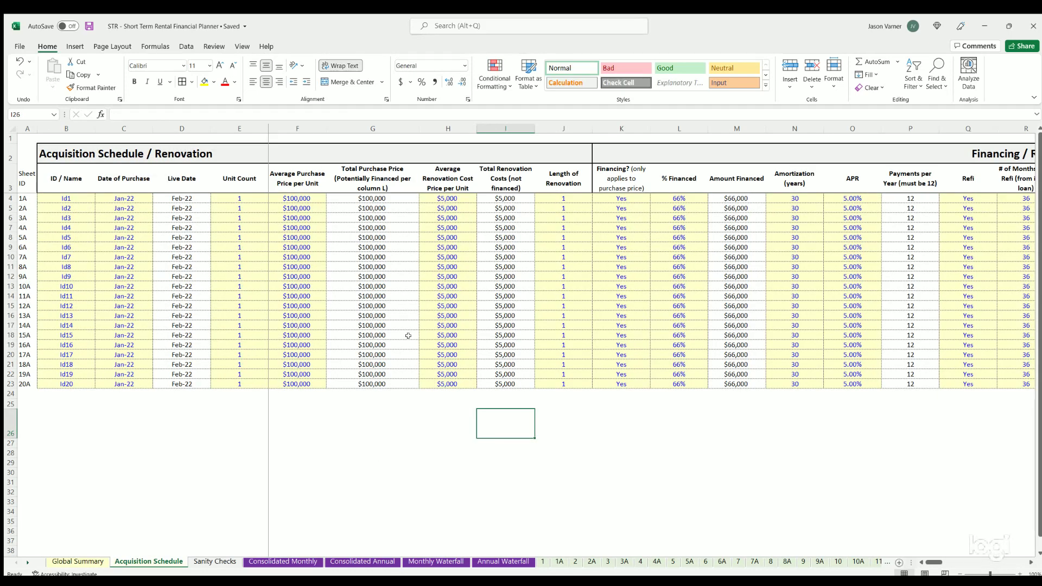
Step: Open sheet 1 and review Id1's monthly Seasonality / Age, Rental Income and fixed expense rows
click(543, 562)
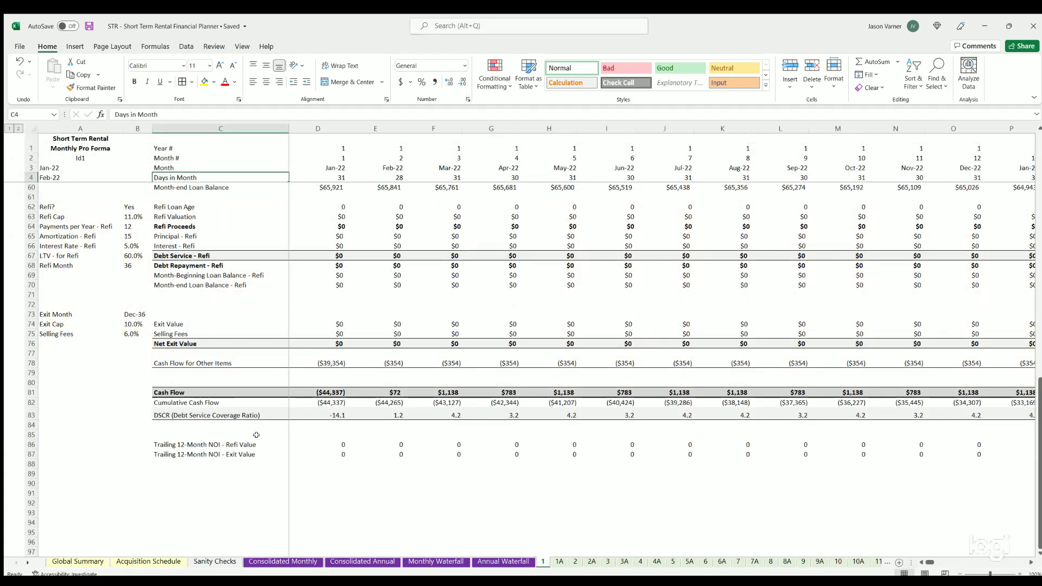
scroll(217, 326, up, 4)
drag(168, 196, 476, 237)
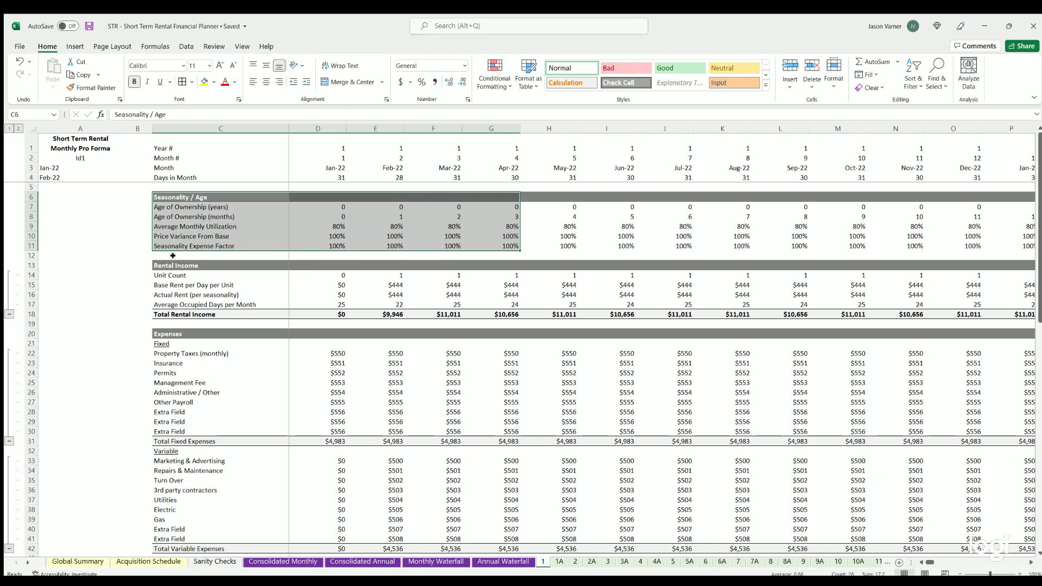
drag(172, 256, 565, 316)
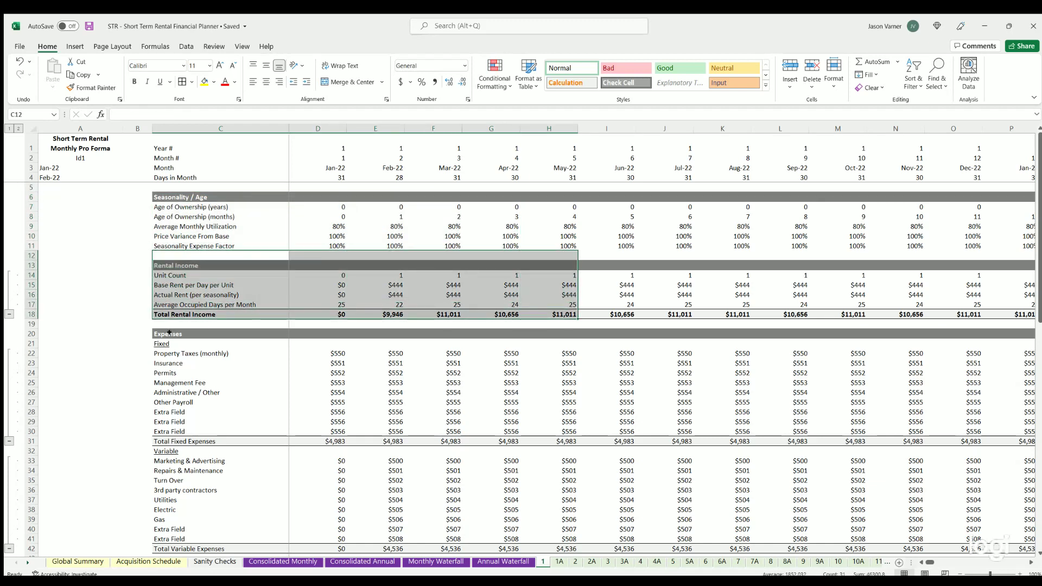
drag(169, 333, 565, 422)
Step: Review Id1's monthly variable expenses and the Net Operating Income row
scroll(166, 346, down, 4)
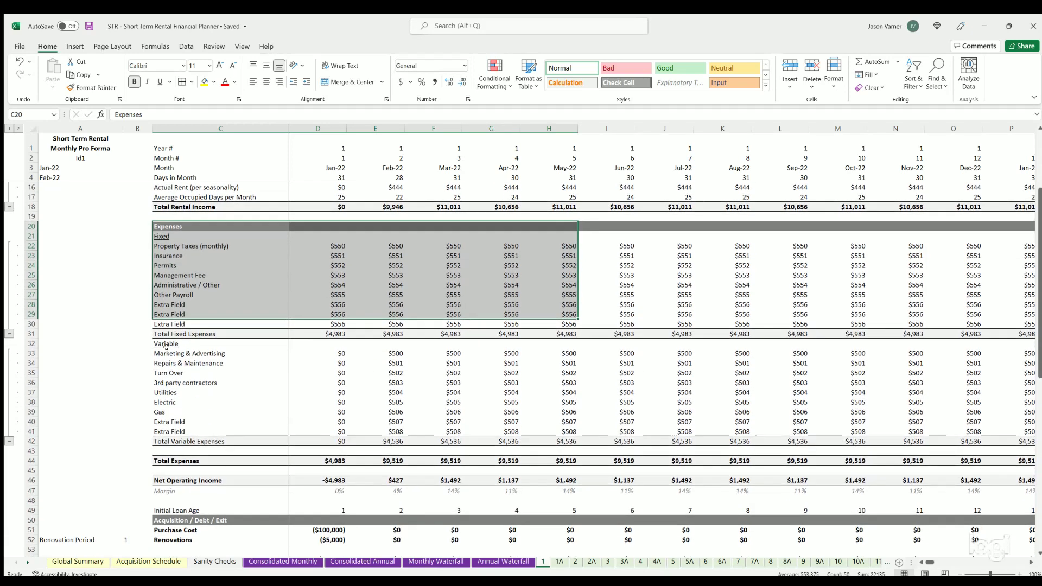
drag(166, 344, 465, 426)
scroll(465, 426, down, 4)
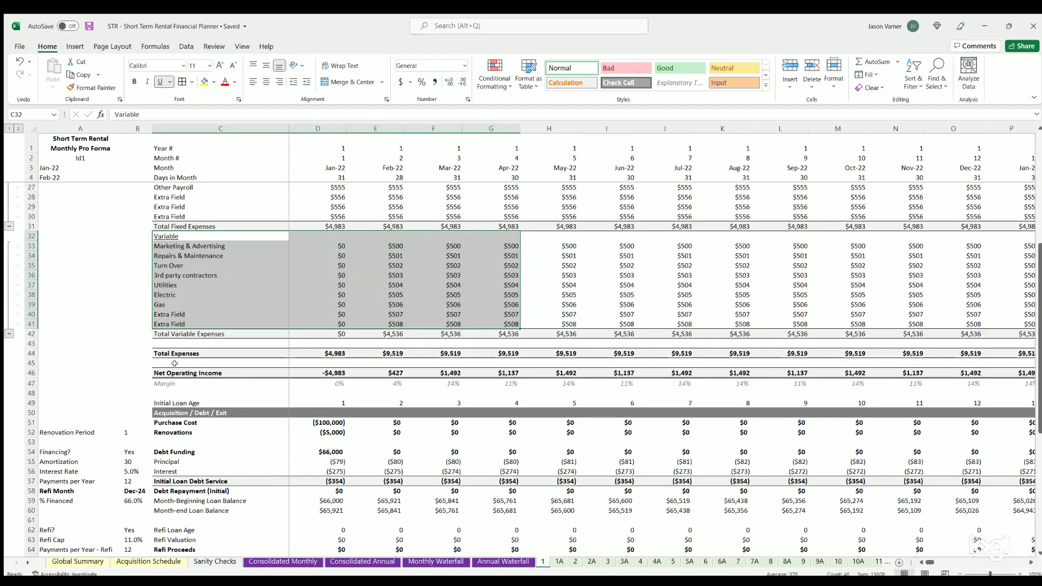
drag(179, 373, 505, 375)
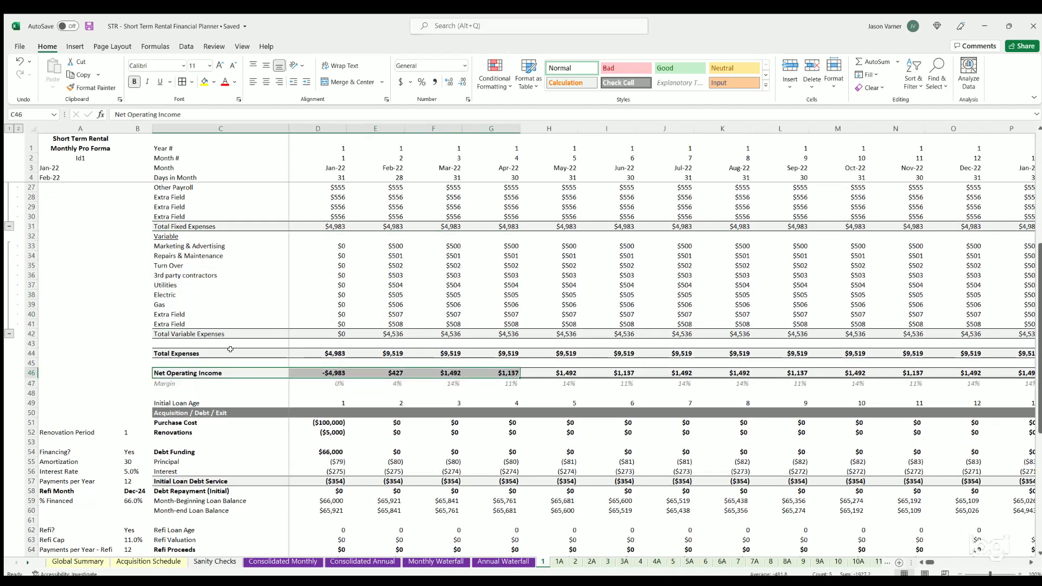
Step: Examine the Acquisition / Debt / Exit section's initial loan rows from Debt Funding to loan balance, and the renovation and financing assumptions beside them
scroll(167, 304, down, 4)
click(166, 303)
scroll(218, 265, down, 4)
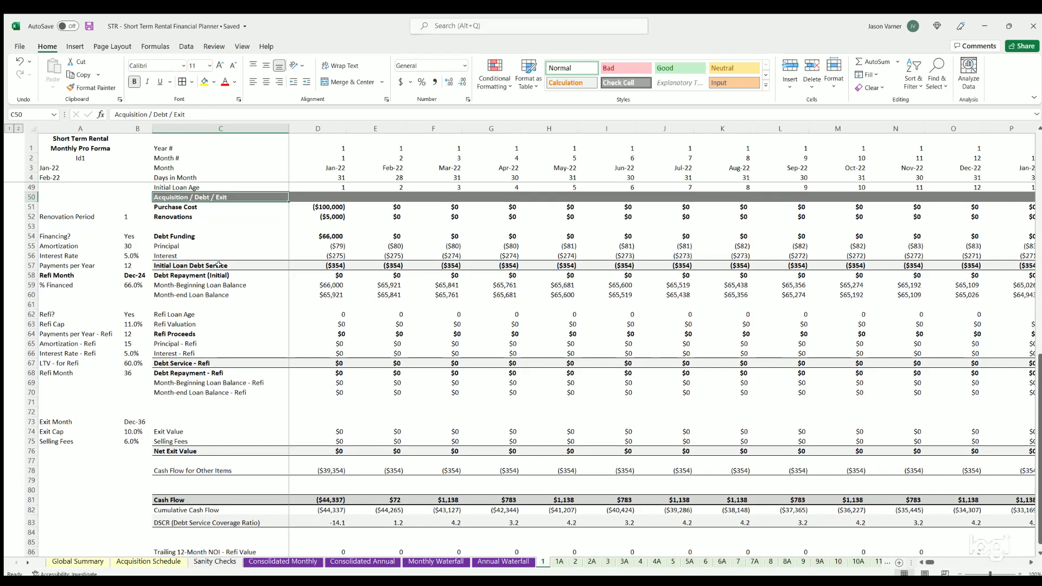
drag(181, 207, 514, 288)
key(shift+Right)
key(shift+Right)
key(shift+Right)
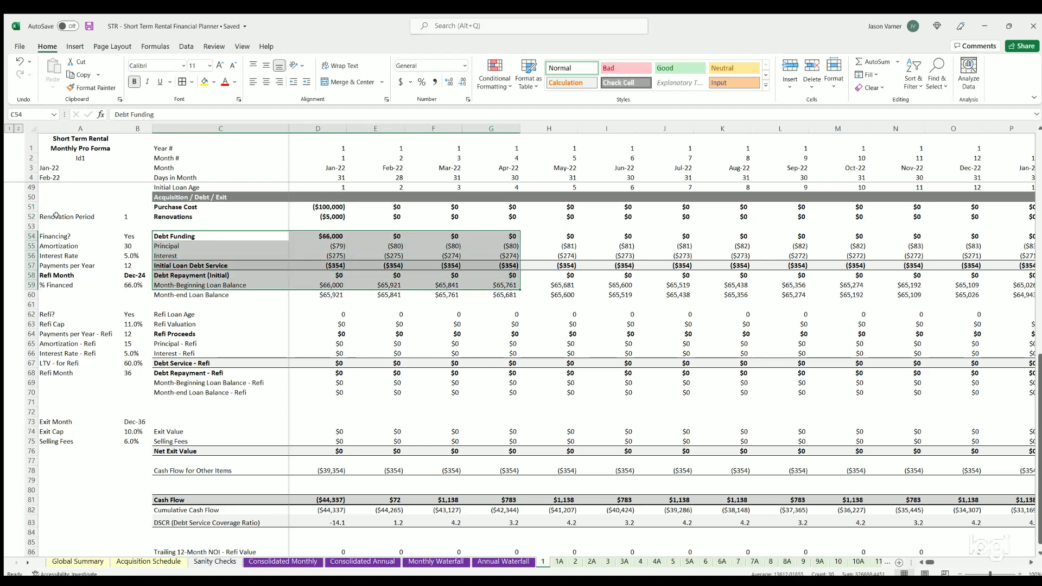
drag(81, 219, 130, 279)
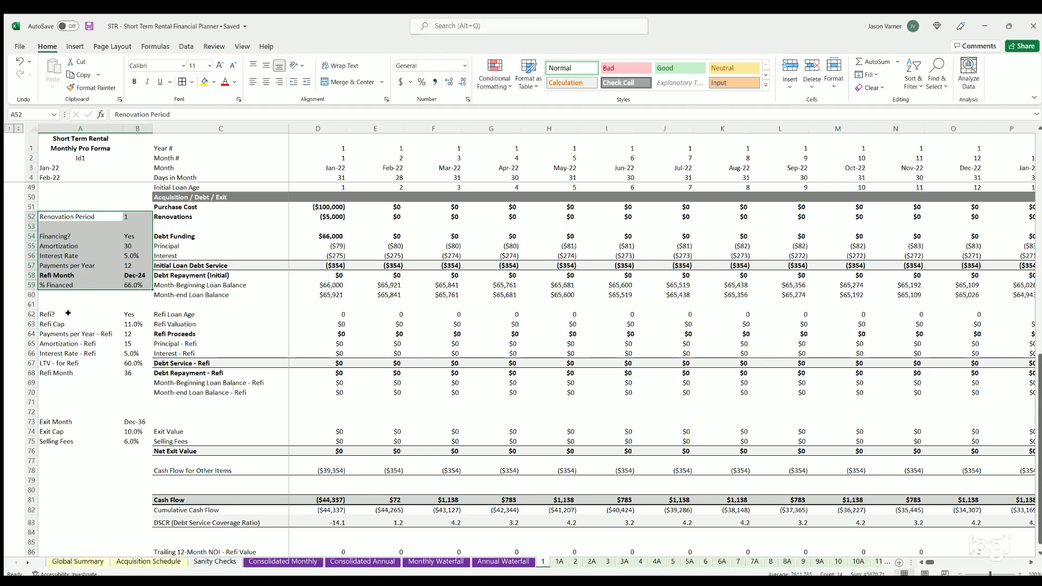
Step: Examine the refi assumptions, proceeds, debt service and repayment rows through the refi month, and inspect the exit-month Debt Repayment - Refi formula
drag(68, 313, 456, 393)
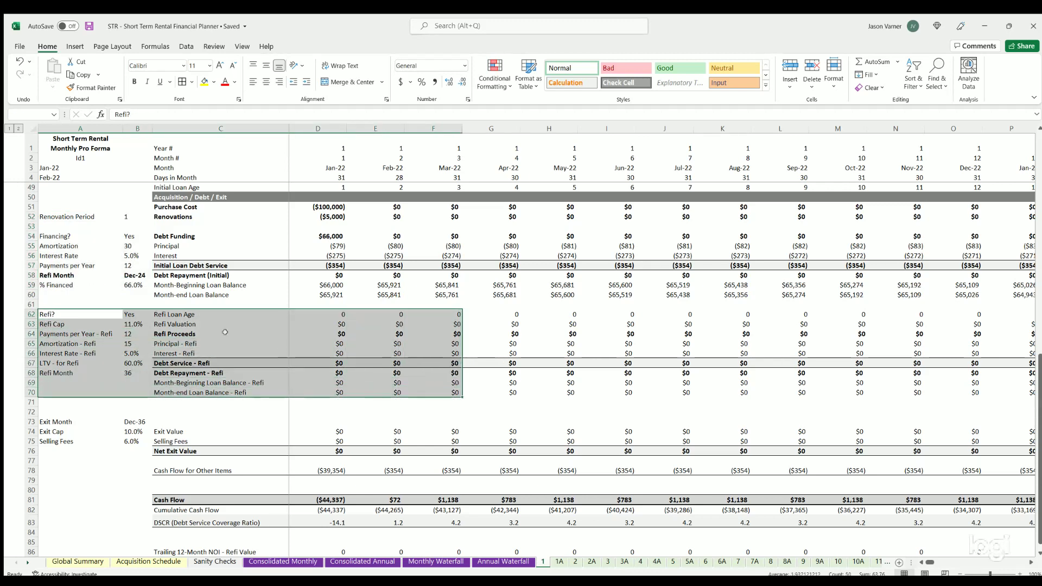
click(181, 332)
click(214, 363)
click(214, 372)
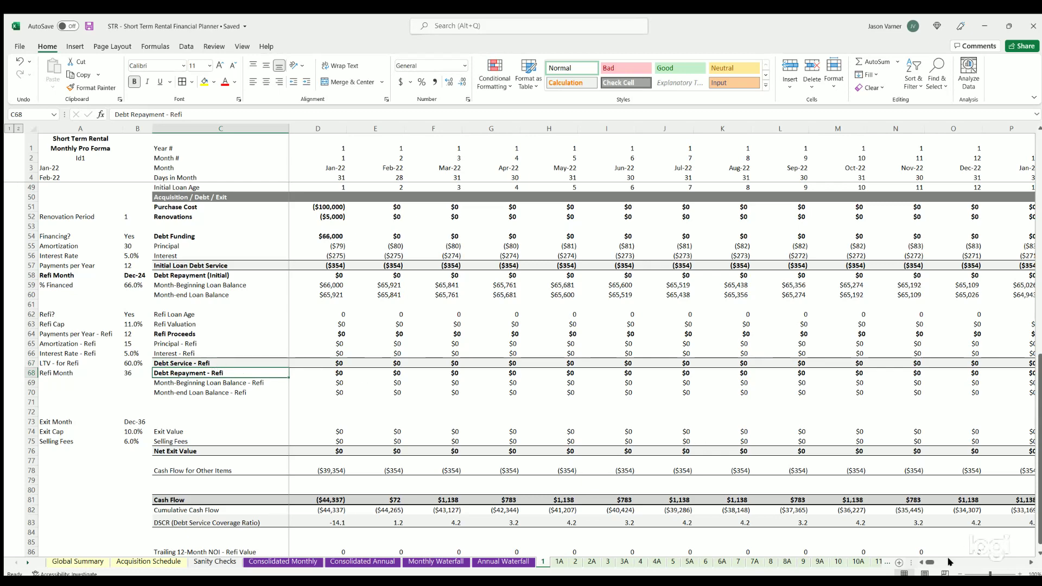
click(949, 562)
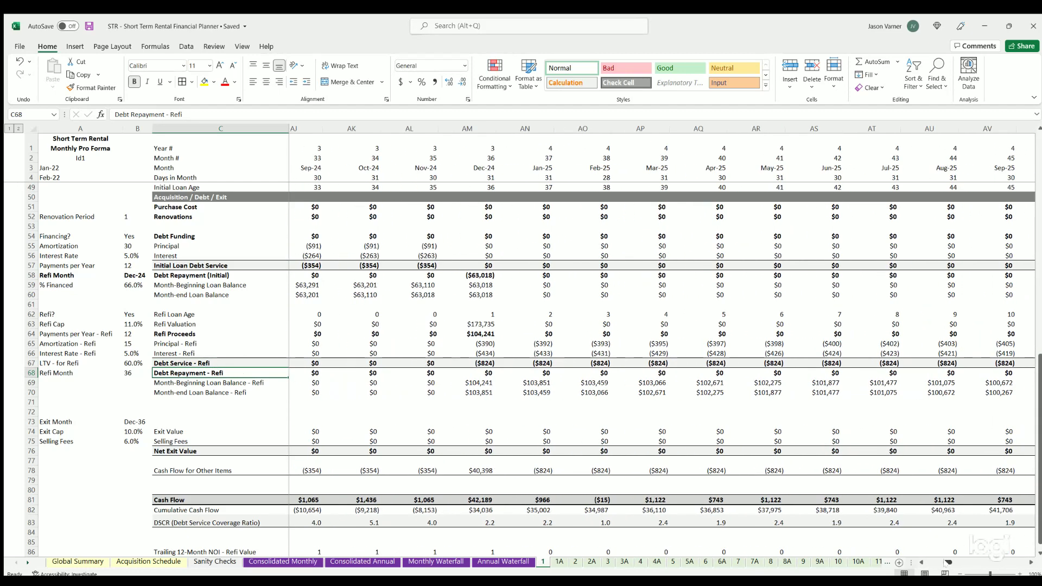
drag(949, 562, 923, 563)
click(951, 372)
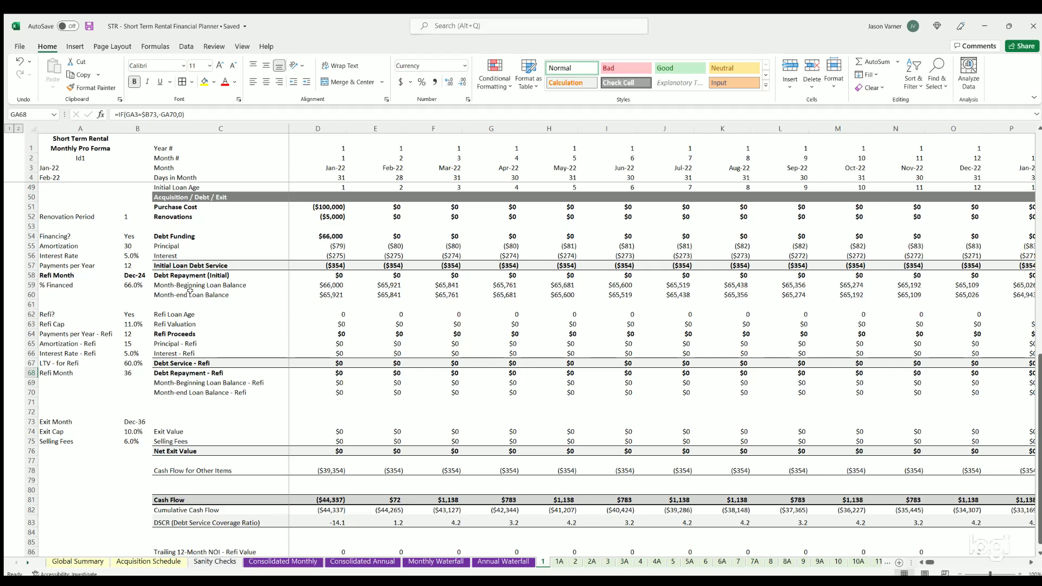
Step: Review Id1's Exit Value, Selling Fees and Cash Flow rows, and inspect the monthly DSCR formulas
scroll(189, 291, down, 4)
click(179, 324)
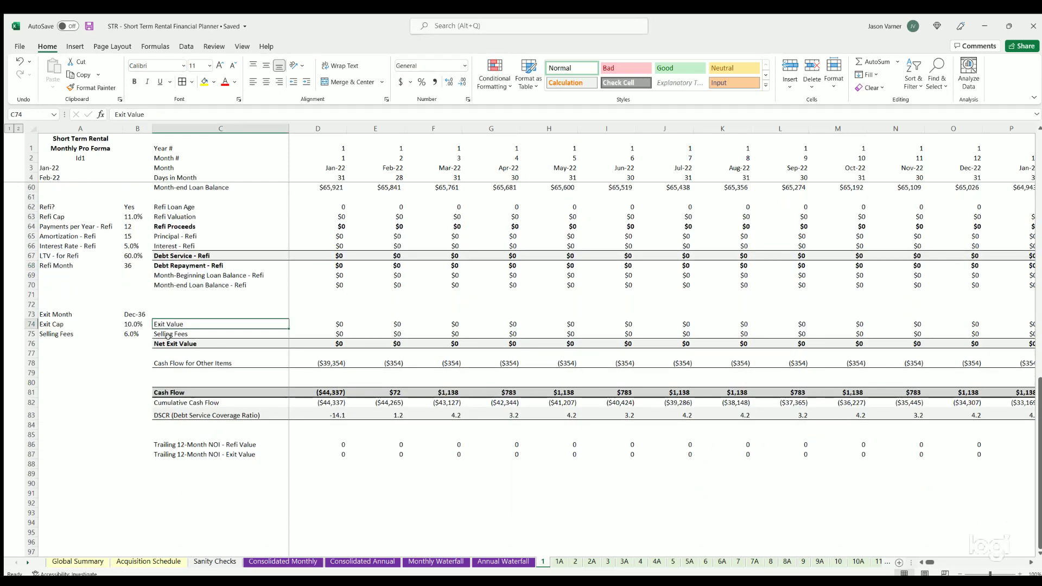
click(169, 339)
click(170, 391)
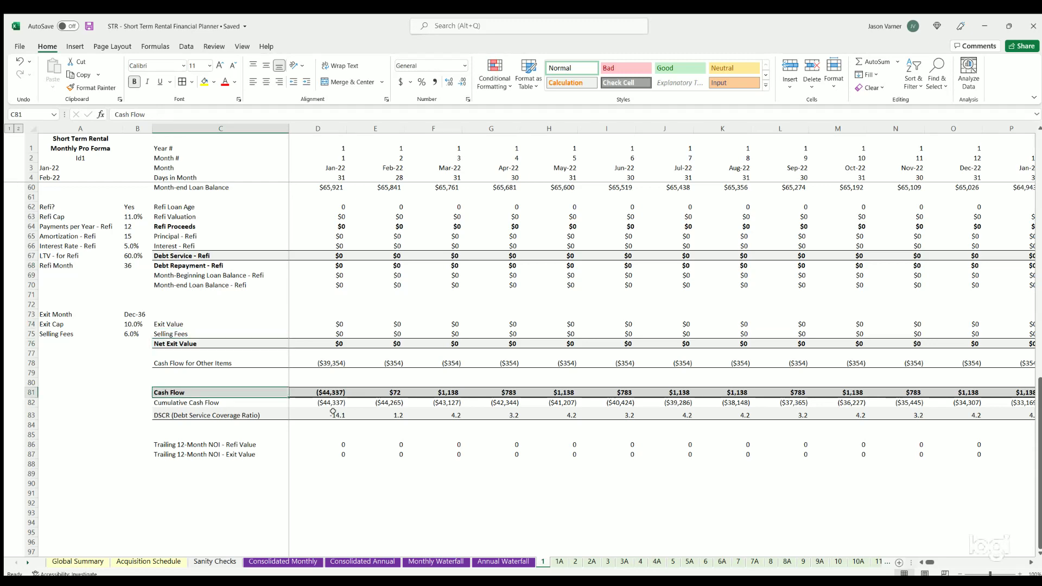
click(334, 413)
click(376, 415)
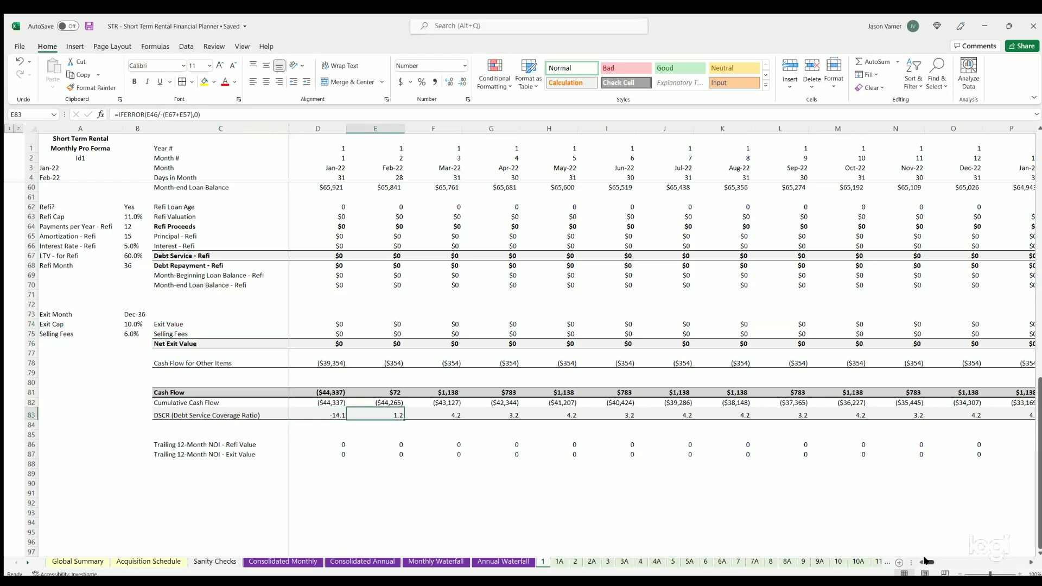
mouse_move(927, 561)
mouse_down()
mouse_move(1019, 561)
mouse_move(929, 562)
mouse_up()
scroll(326, 377, up, 18)
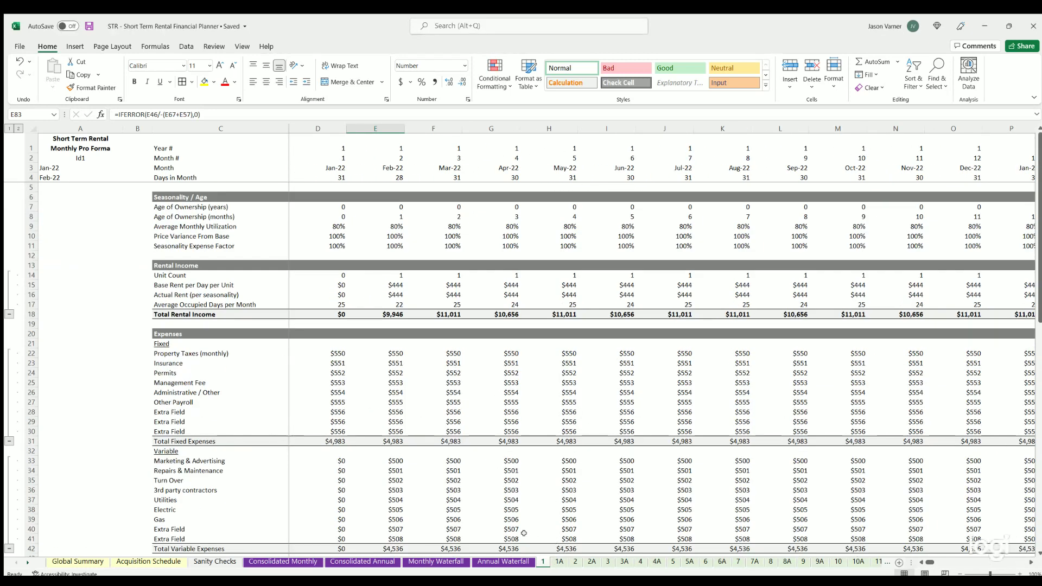
Step: Open sheet 1A and review Id1's annual pro forma and its cash flow, debt service versus NOI, and Cash Flow Summary charts
click(557, 562)
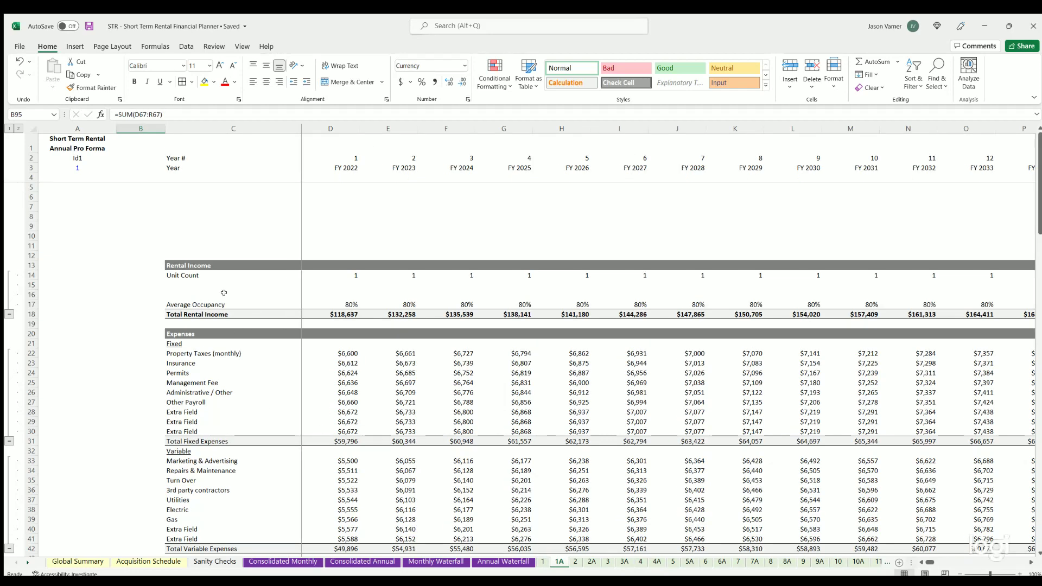
scroll(223, 293, down, 20)
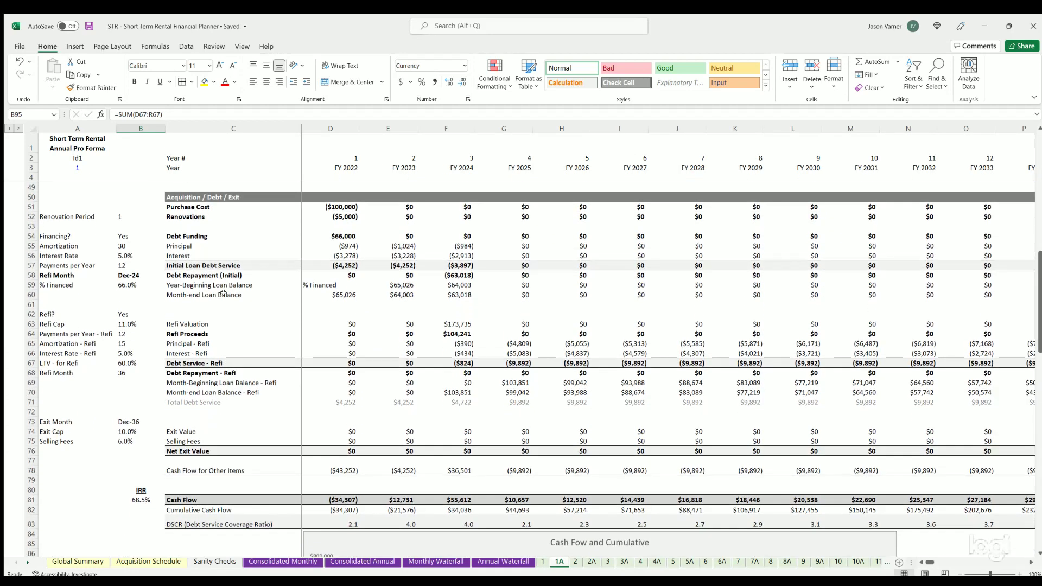
scroll(224, 292, down, 20)
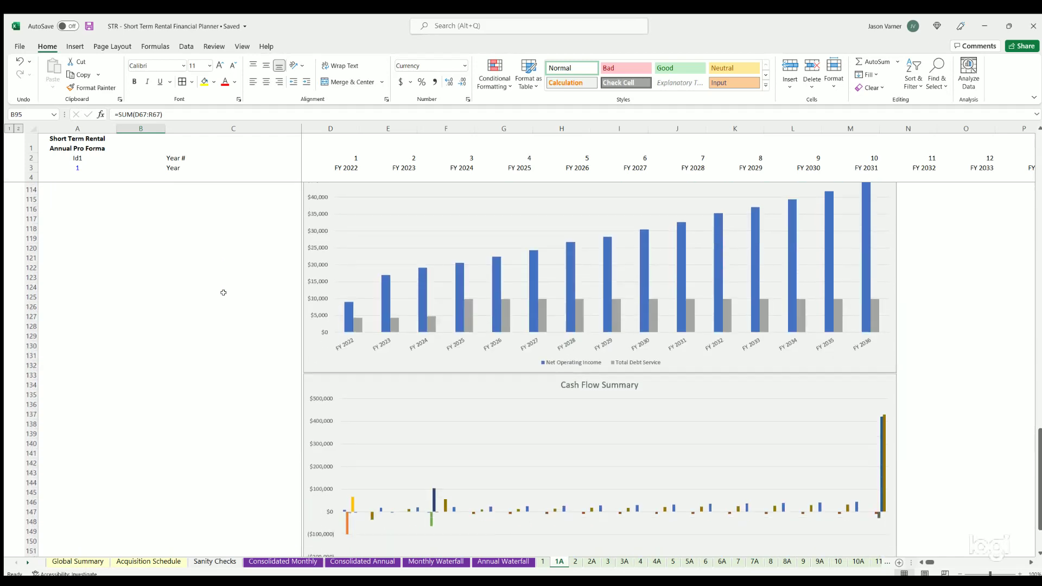
scroll(224, 292, up, 11)
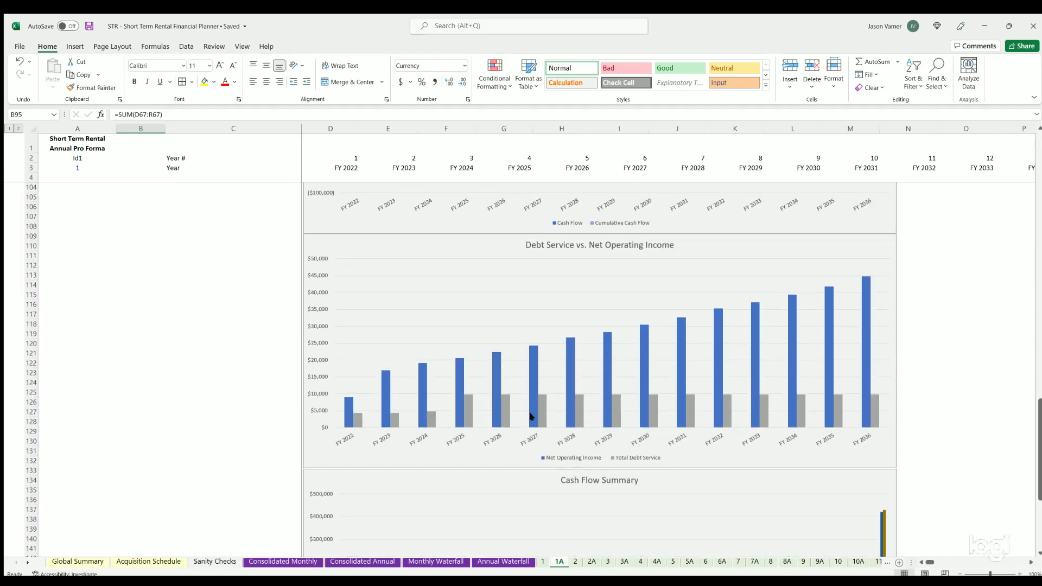
scroll(451, 387, up, 7)
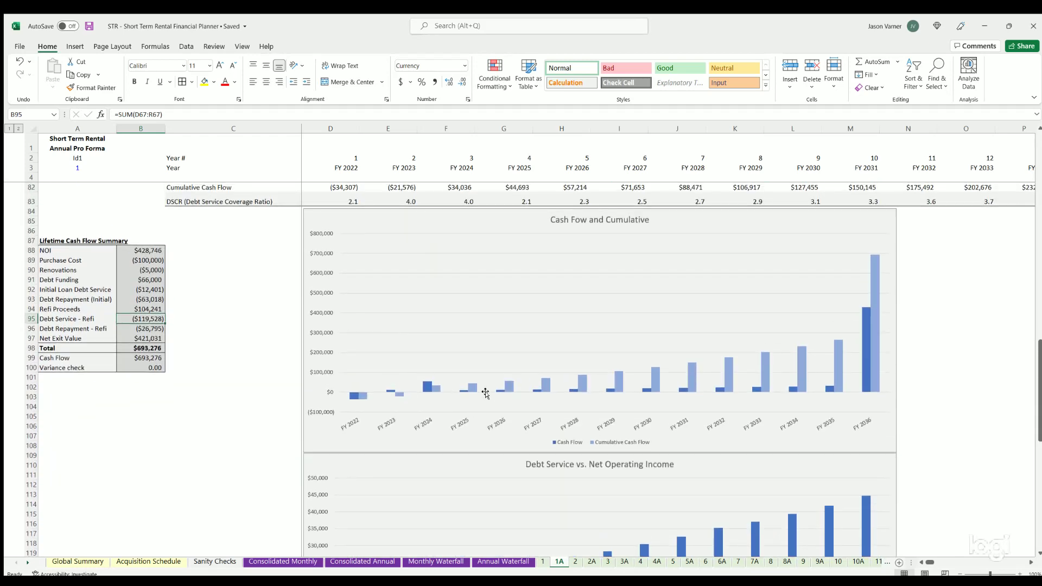
scroll(567, 270, down, 4)
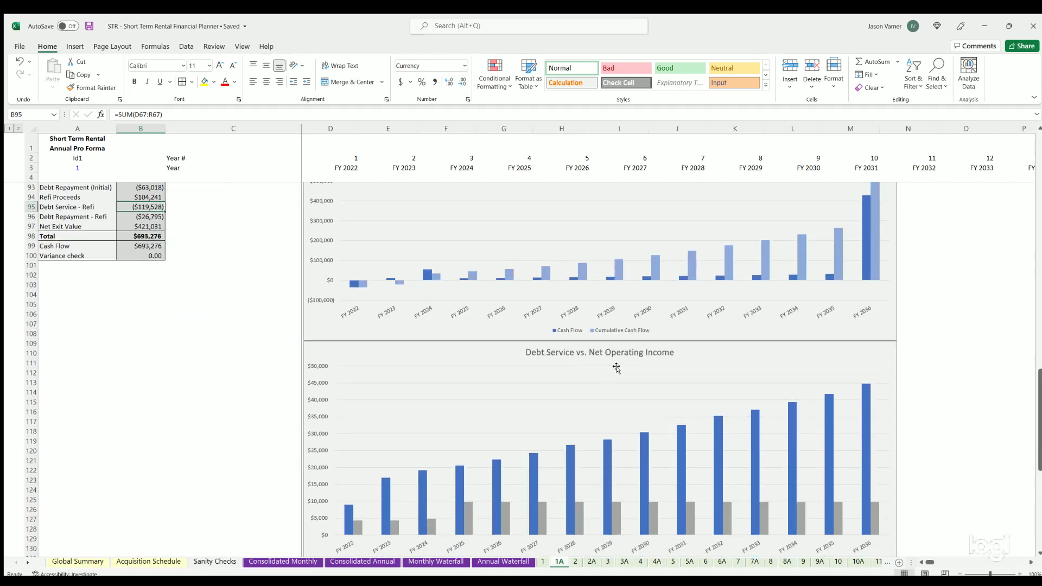
scroll(597, 372, down, 6)
scroll(689, 366, down, 5)
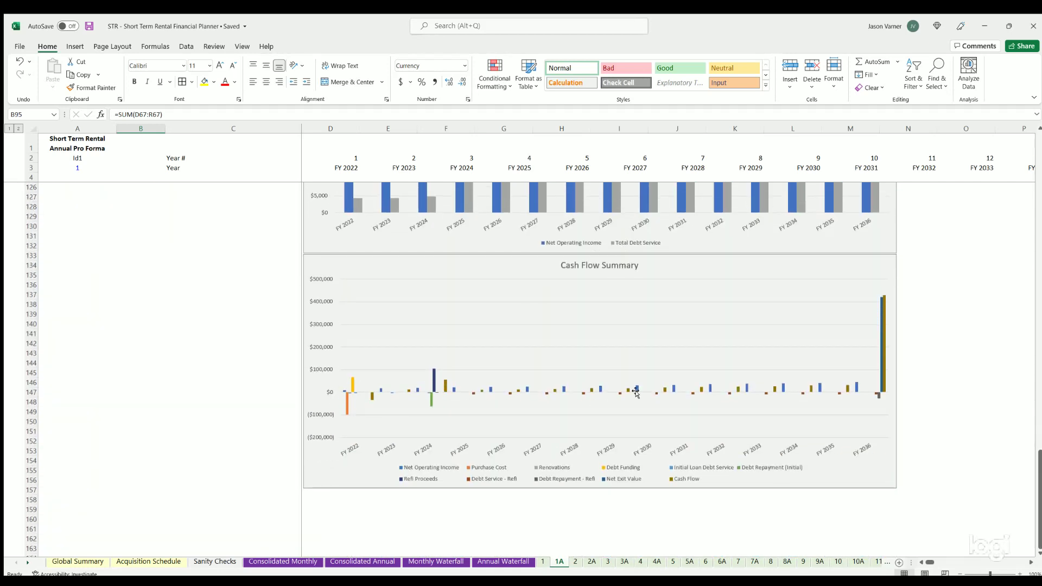
click(191, 400)
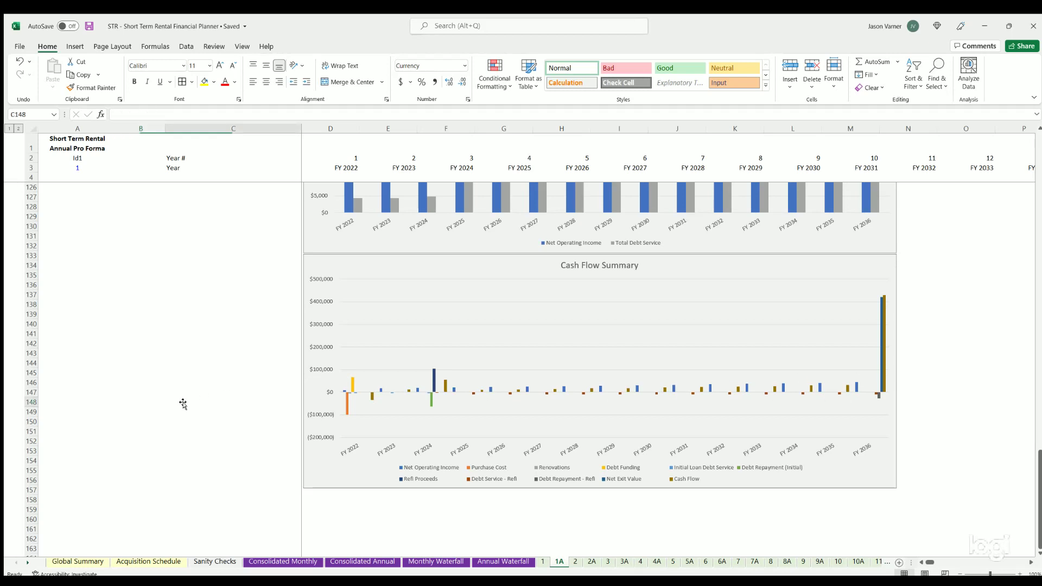
Step: Recheck the Lifetime Cash Flow Summary values and variance check on sheet 1A, and return to the start of the annual pro forma
scroll(185, 402, up, 15)
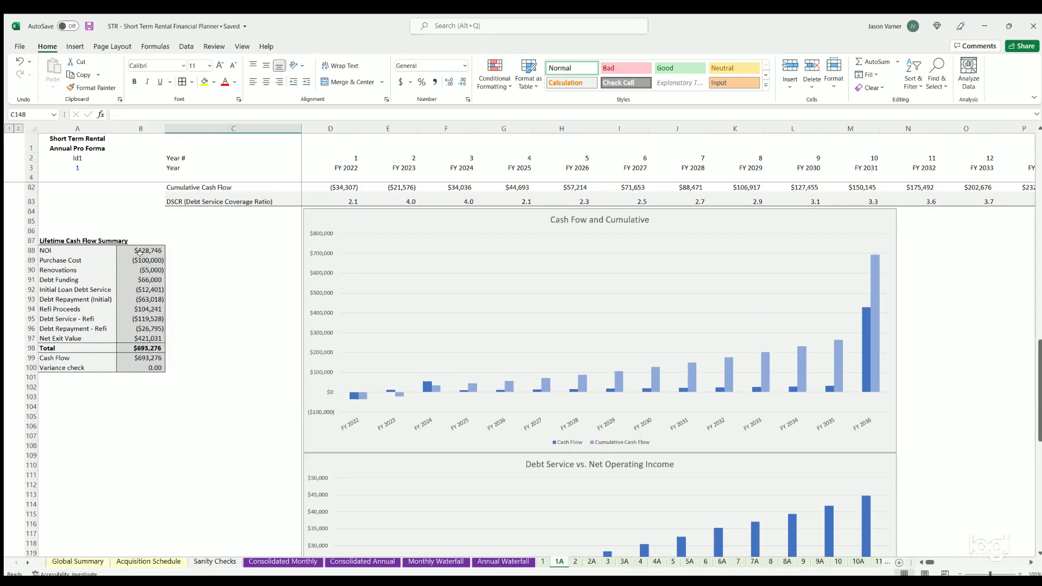
drag(121, 249, 156, 366)
click(149, 361)
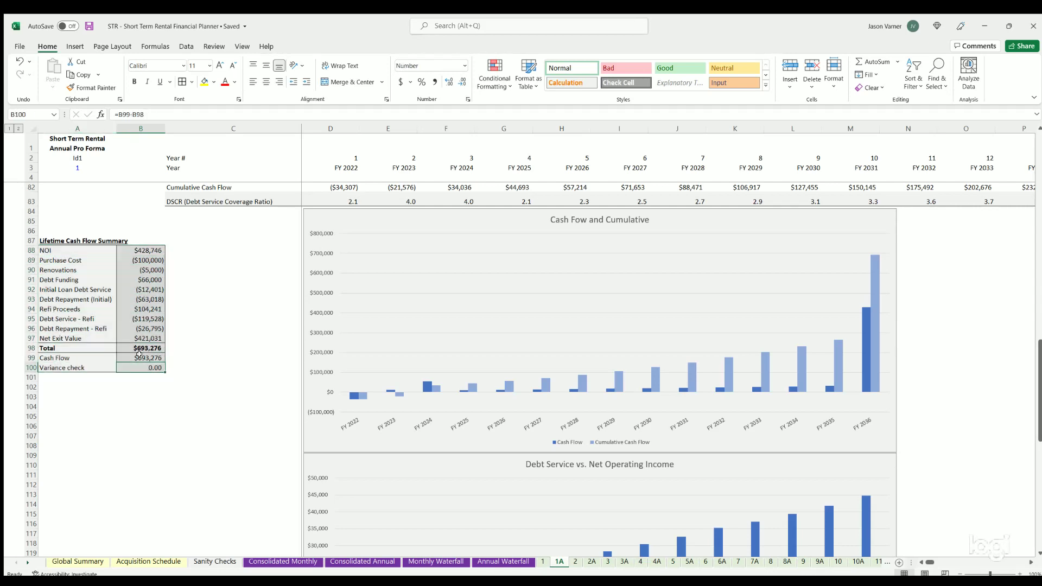
scroll(163, 369, up, 17)
scroll(177, 374, up, 8)
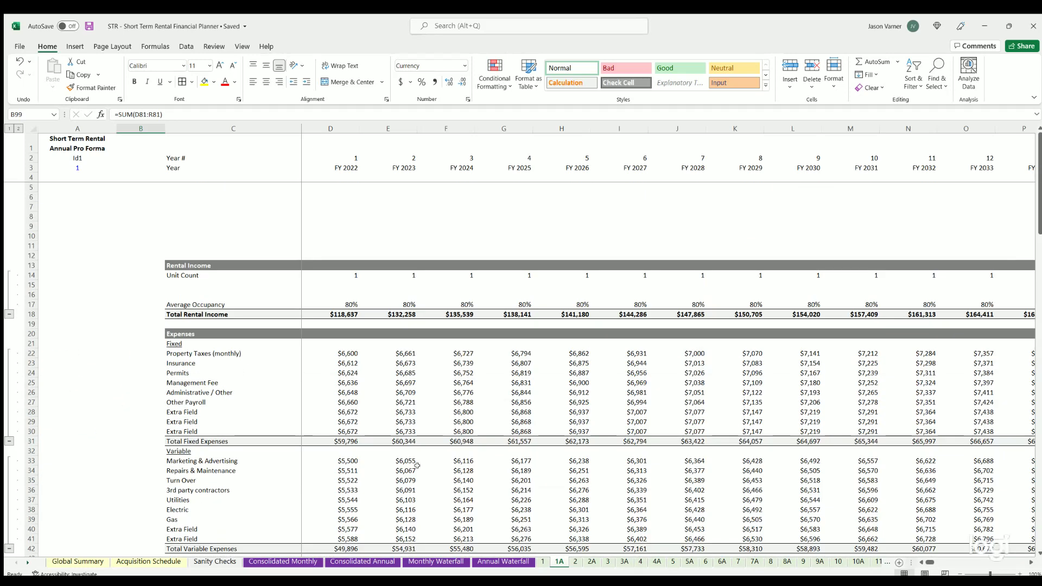
Step: Look through sheets 2, 2A and 3 to compare the monthly and annual pro formas for Id2 and Id3
click(576, 562)
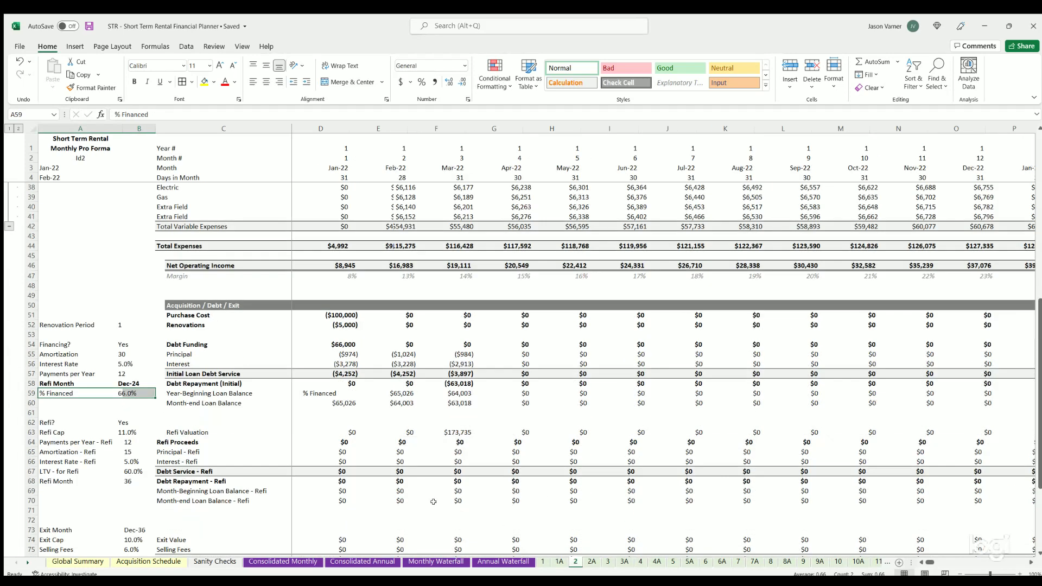
scroll(337, 482, up, 13)
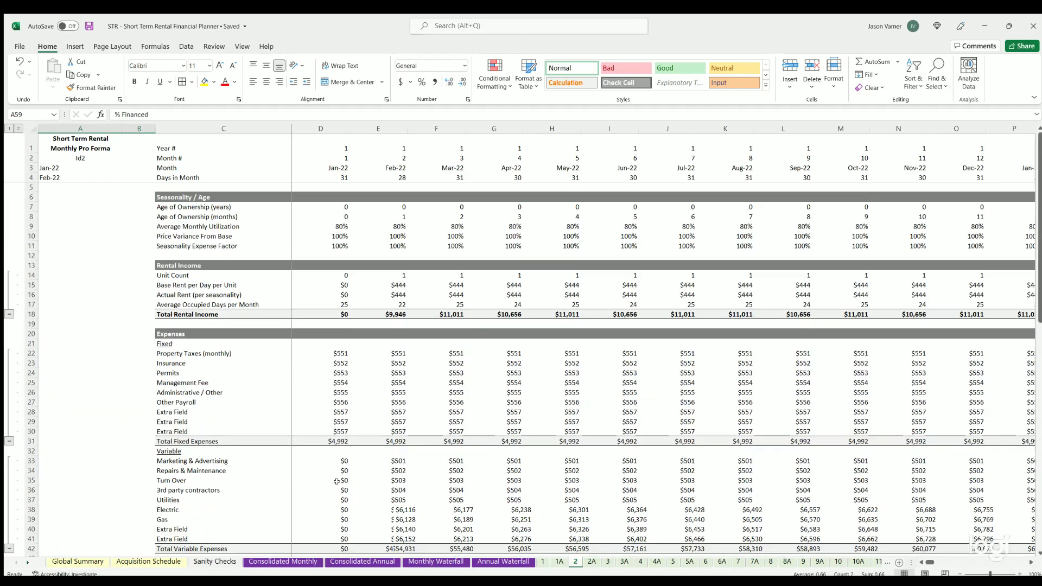
click(590, 562)
scroll(597, 562, up, 13)
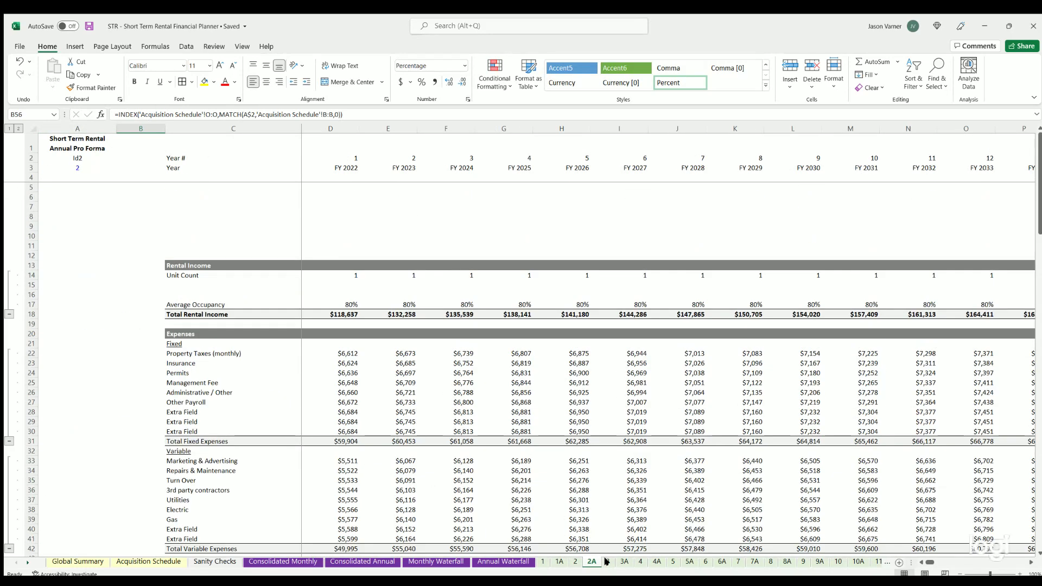
click(608, 562)
scroll(440, 472, up, 13)
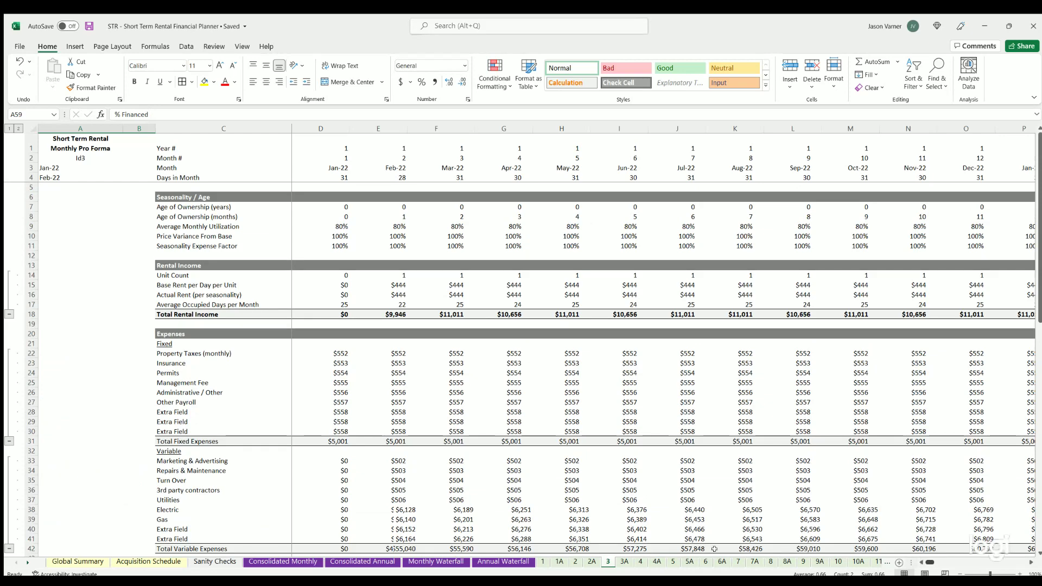
Step: Revisit sheets 1 and 1A, then open the Consolidated Monthly pro forma and collapse its row groups to the section totals
click(544, 563)
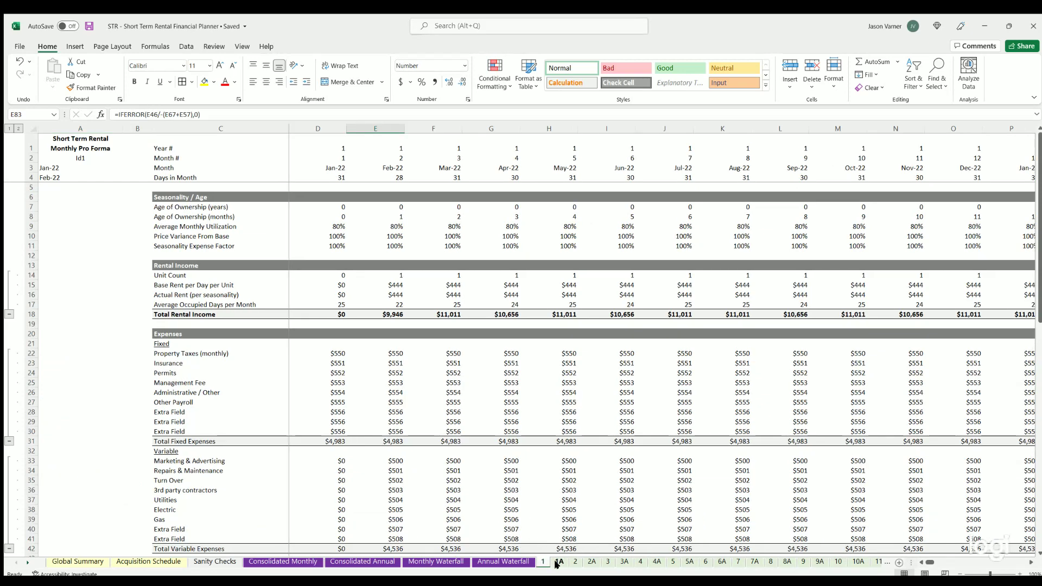
click(559, 563)
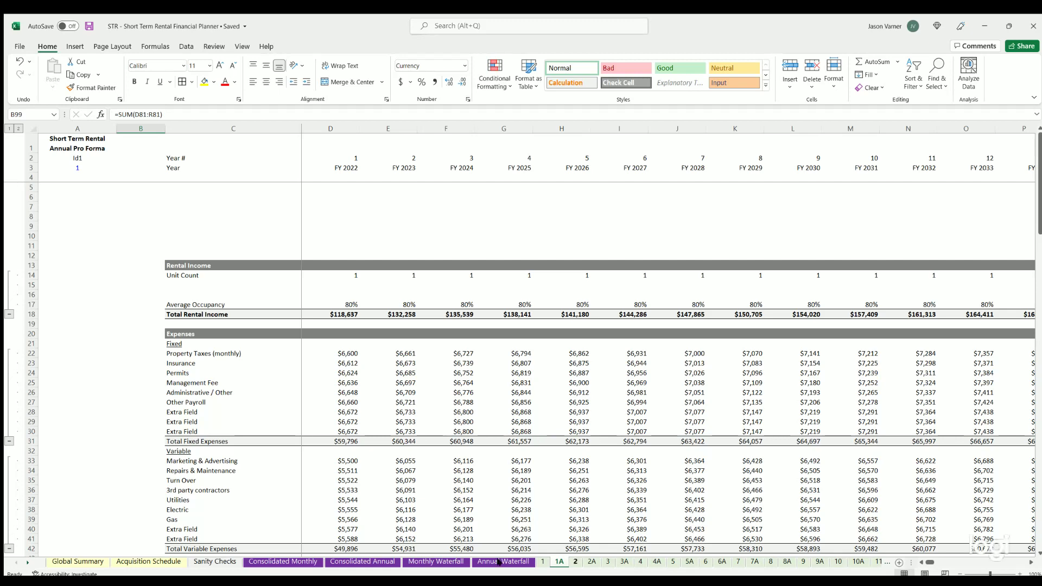
click(282, 562)
scroll(279, 417, up, 15)
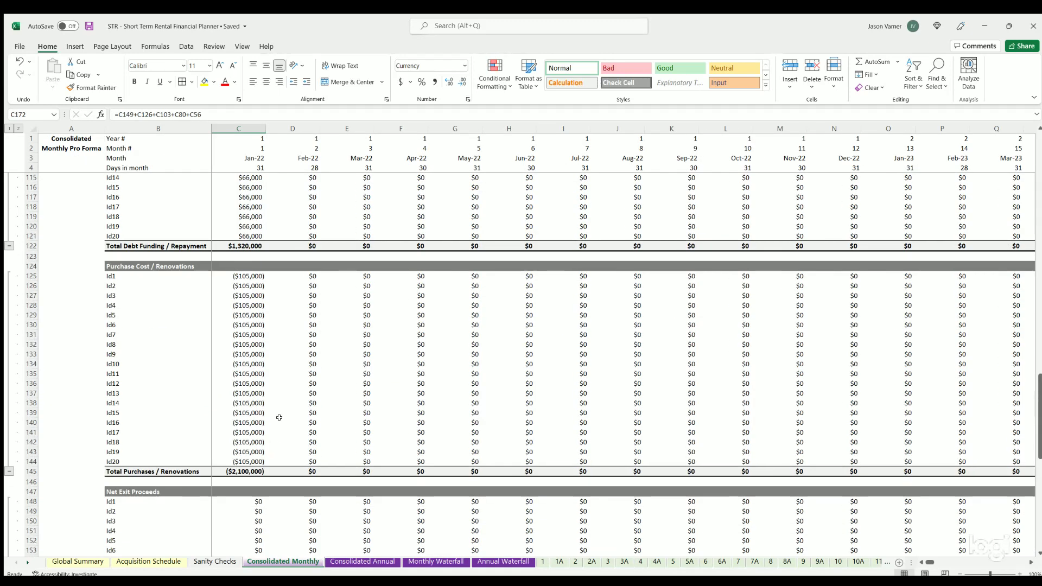
scroll(279, 418, up, 20)
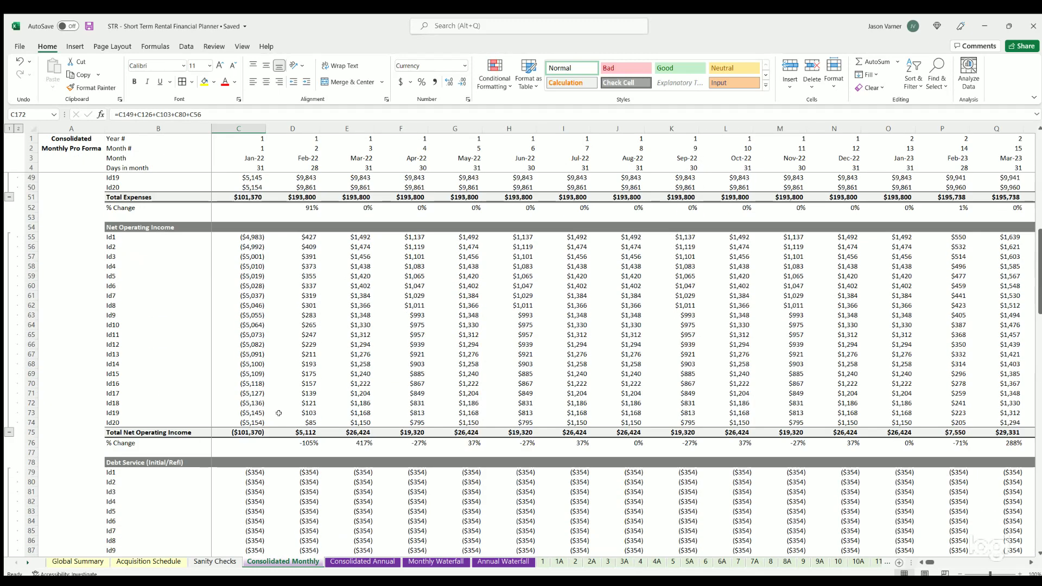
click(9, 128)
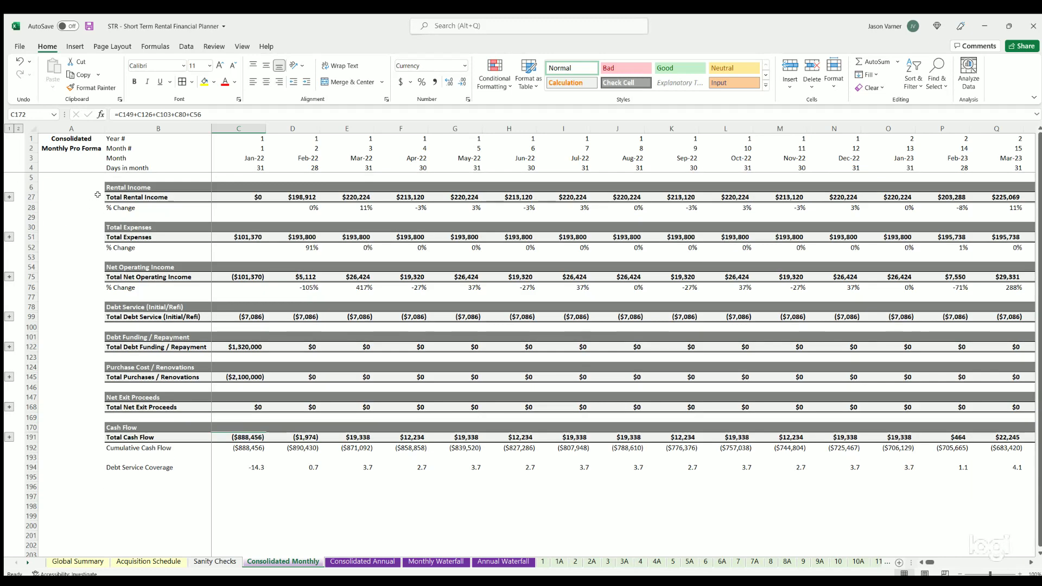
Step: Review the consolidated monthly totals from Rental Income, Expenses and NOI through debt, purchases and Net Exit Proceeds
click(115, 185)
drag(253, 195, 416, 194)
click(255, 237)
drag(255, 238, 348, 236)
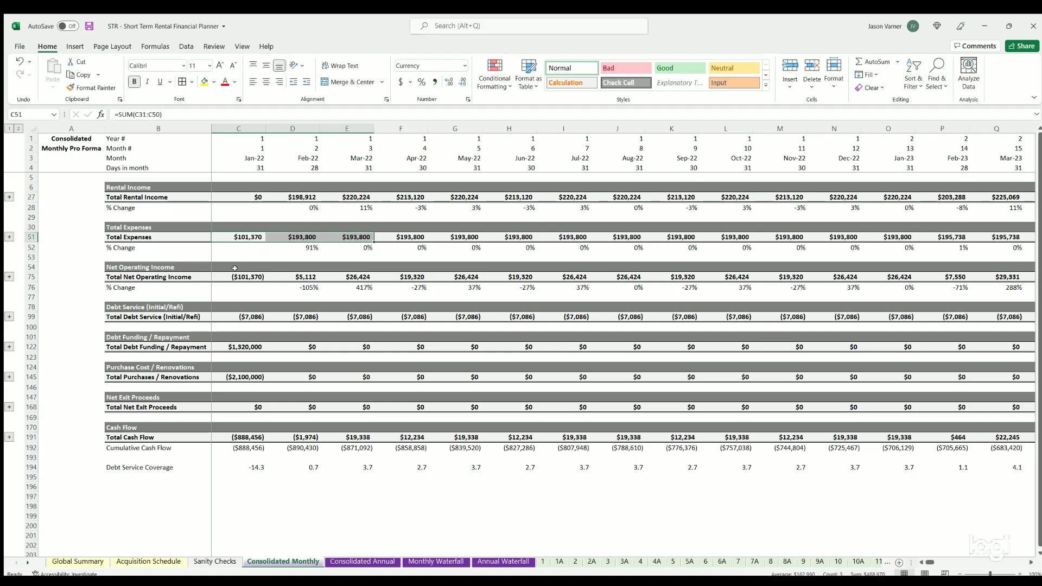
drag(232, 277, 346, 272)
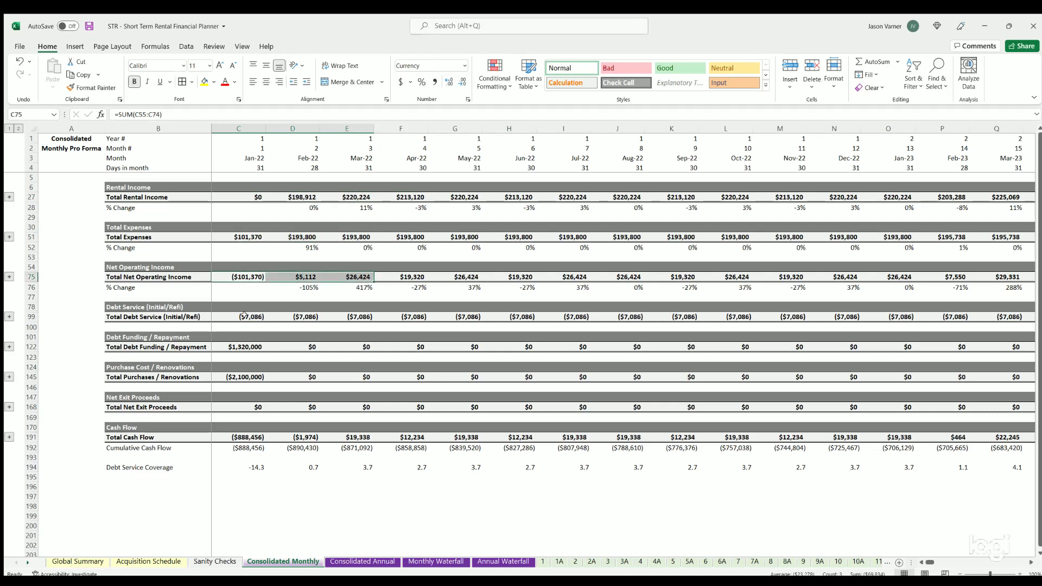
drag(249, 314, 350, 346)
click(244, 346)
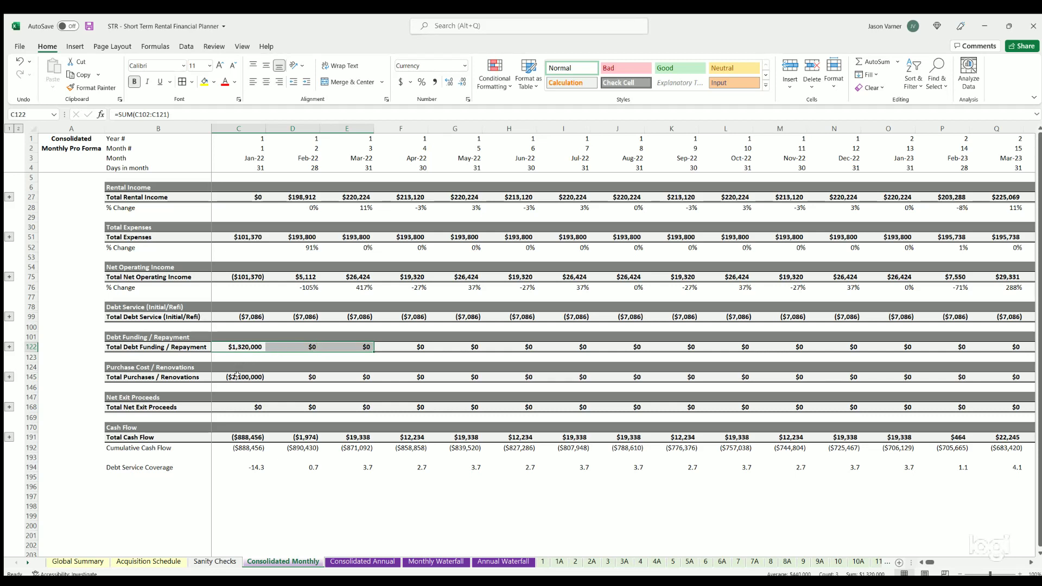
drag(239, 376, 347, 377)
click(241, 406)
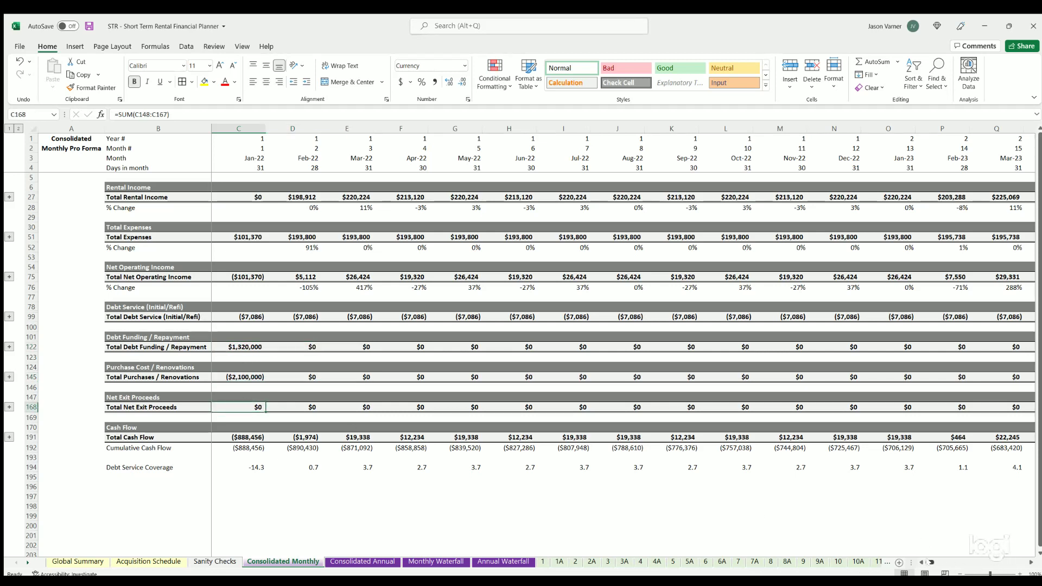
mouse_move(930, 562)
mouse_down()
mouse_move(1023, 562)
mouse_move(930, 563)
mouse_up()
Step: Inspect the consolidated monthly Total Cash Flow, Debt Service Coverage and Cumulative Cash Flow rows and their formulas
click(144, 436)
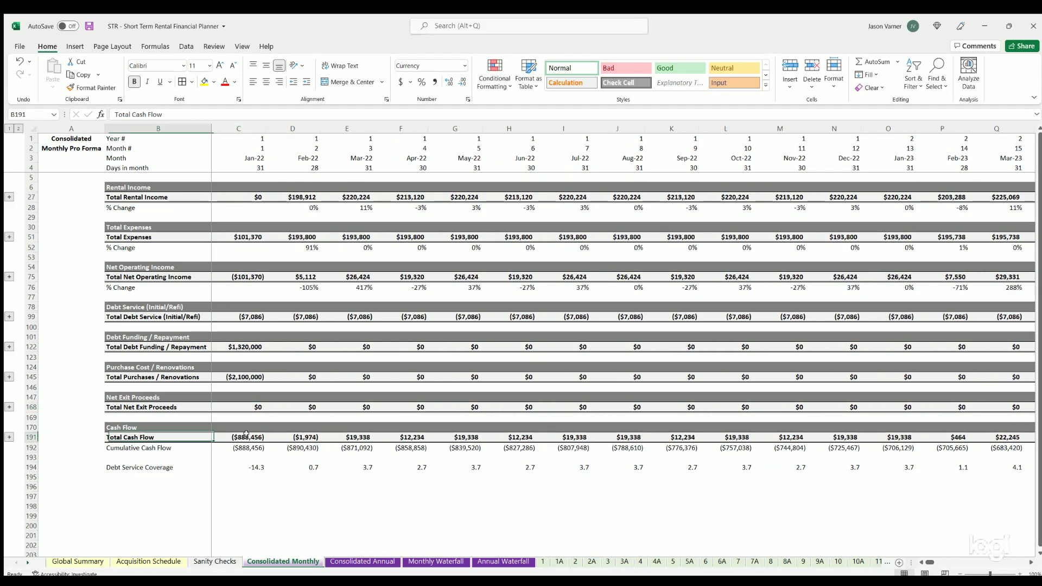
click(301, 463)
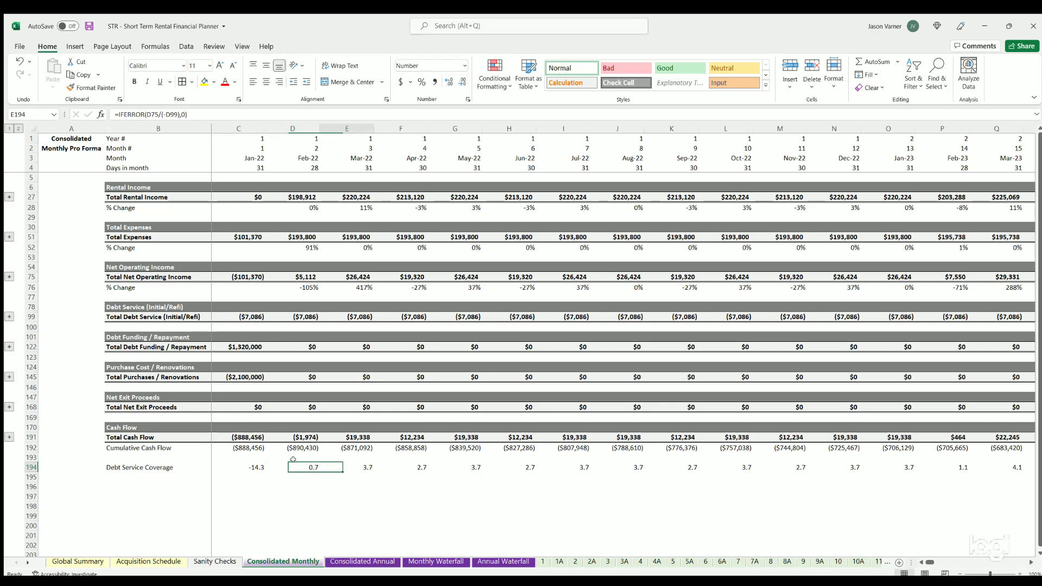
click(155, 447)
key(Right)
key(Right)
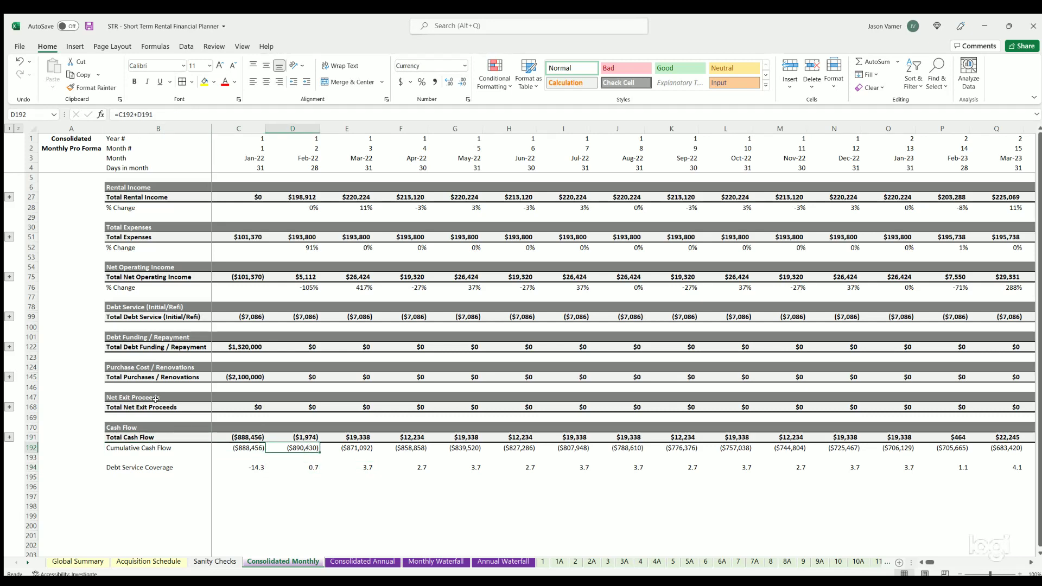
Step: Expand the Consolidated Monthly row groups and look through the individual ID rows in each section
click(16, 129)
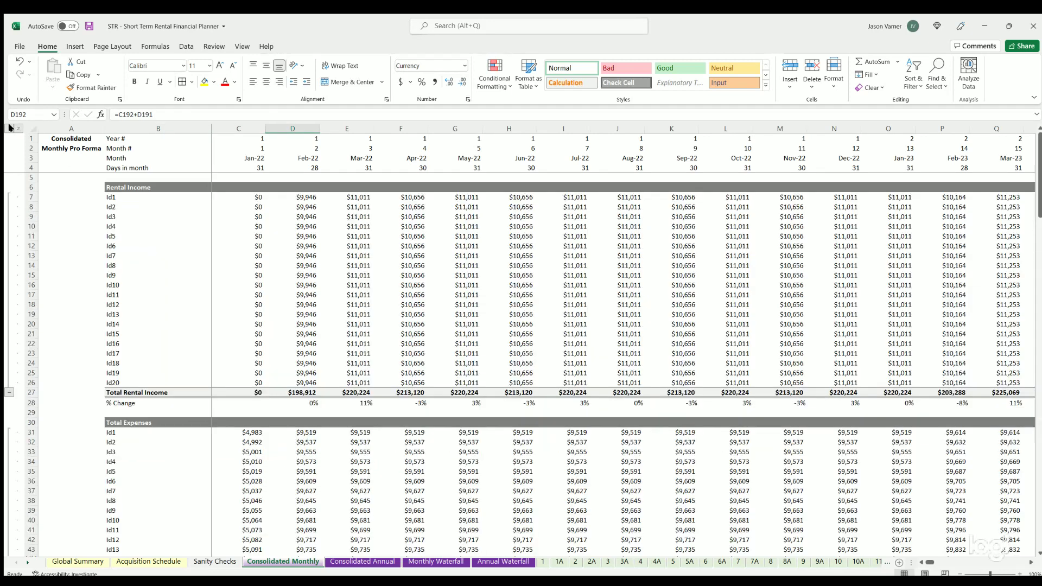
scroll(94, 261, down, 20)
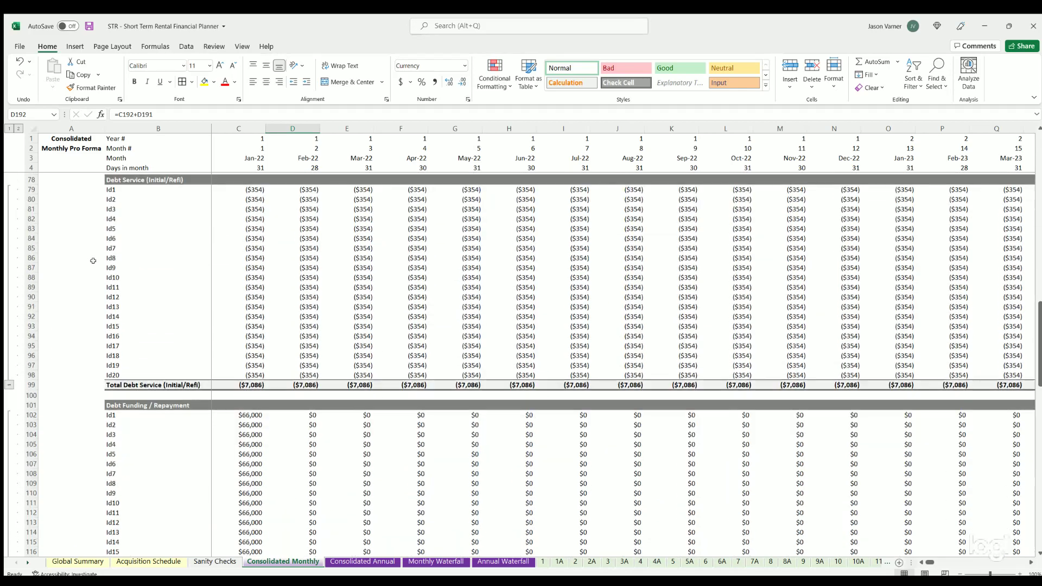
scroll(93, 261, up, 20)
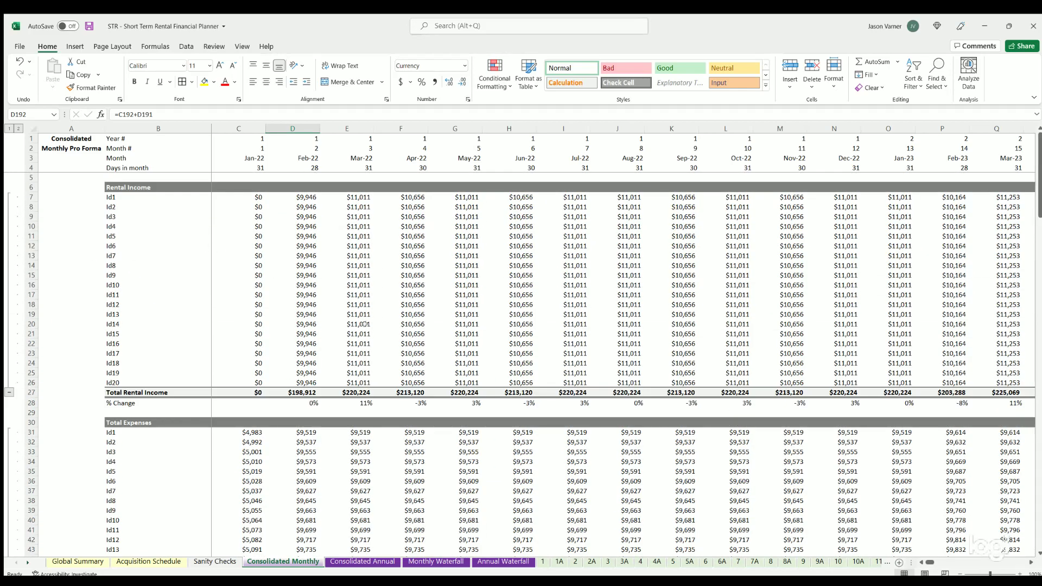
Step: Open the Consolidated Annual pro forma and collapse its row groups to the section totals
click(363, 562)
scroll(105, 380, up, 20)
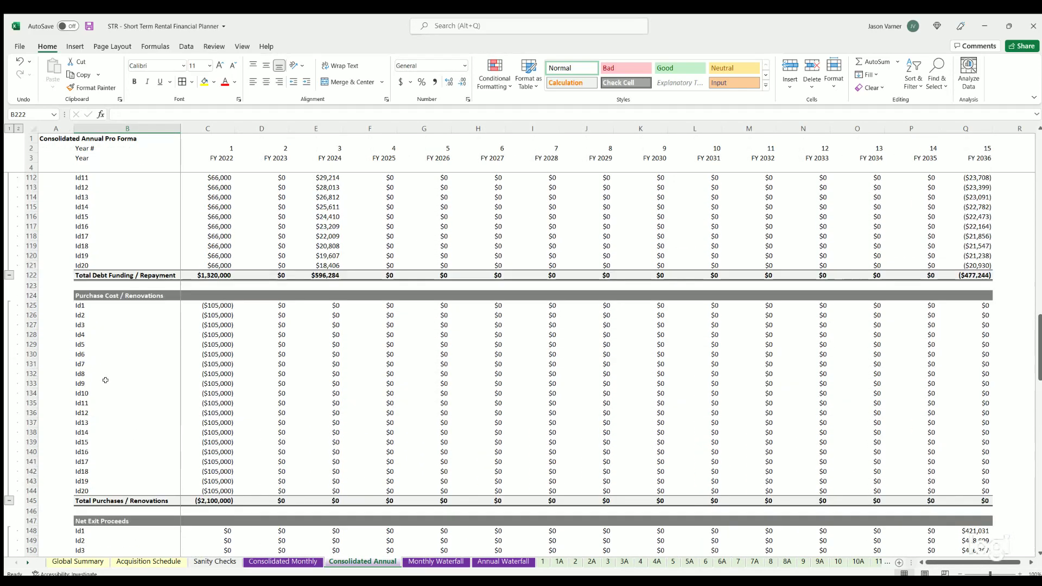
click(9, 128)
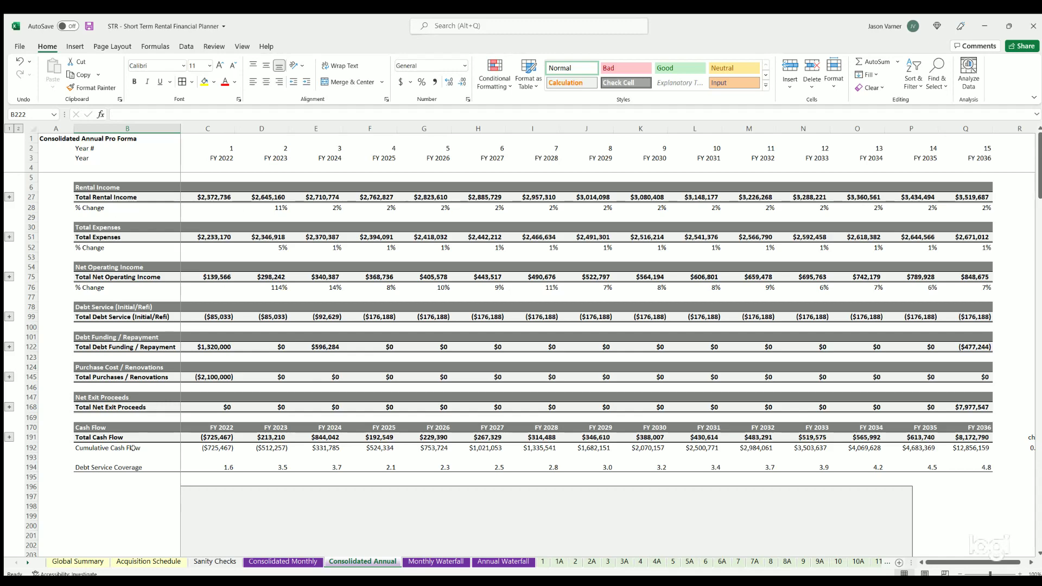
Step: Examine the collapsed annual cash flow rows, the chart area below them and the Annual Cash Flow - Total chart
scroll(139, 394, down, 7)
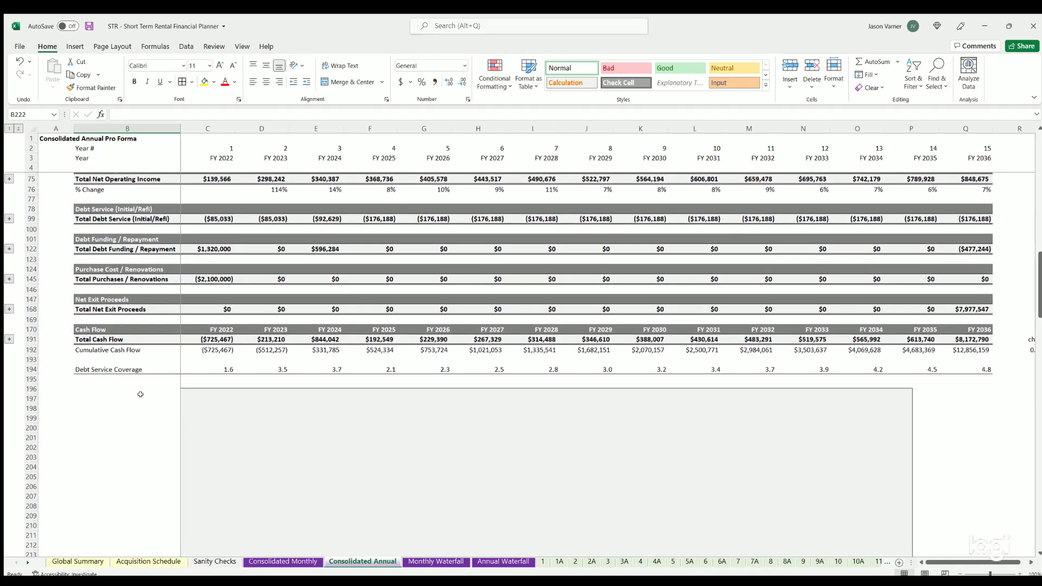
scroll(143, 390, down, 2)
click(142, 389)
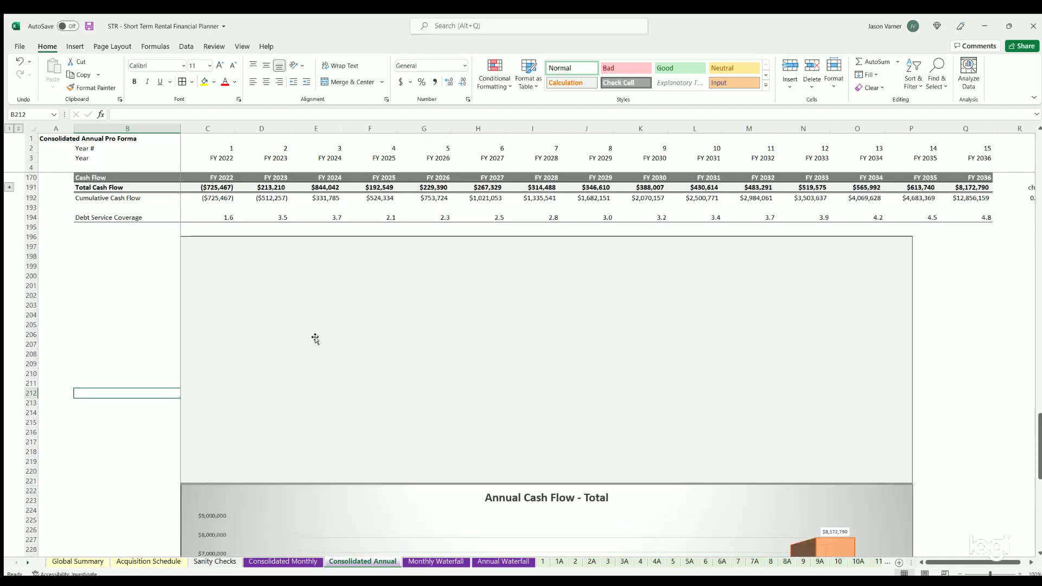
click(314, 337)
click(100, 344)
scroll(99, 344, down, 7)
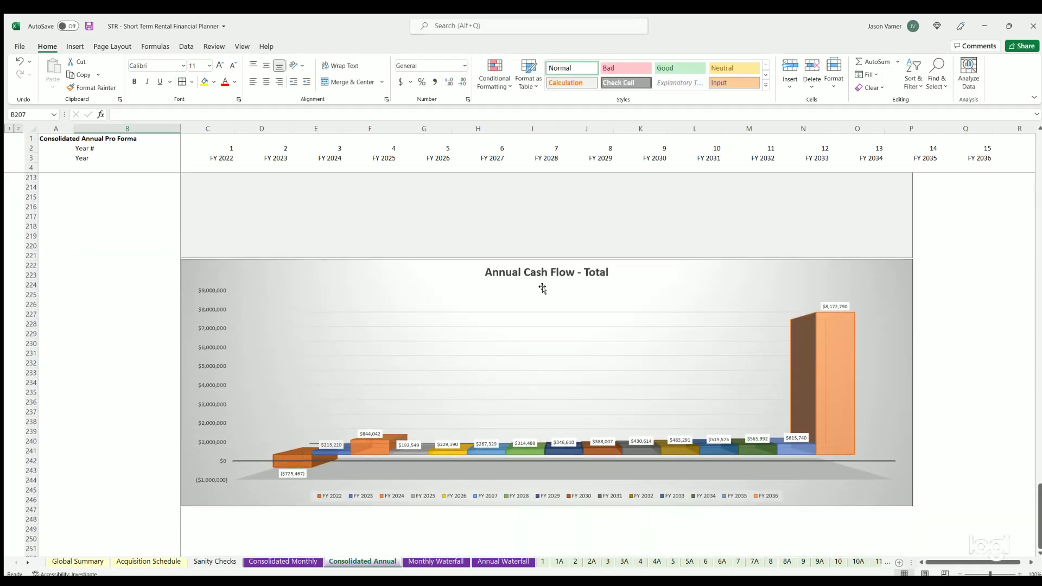
scroll(118, 337, down, 3)
scroll(114, 341, up, 15)
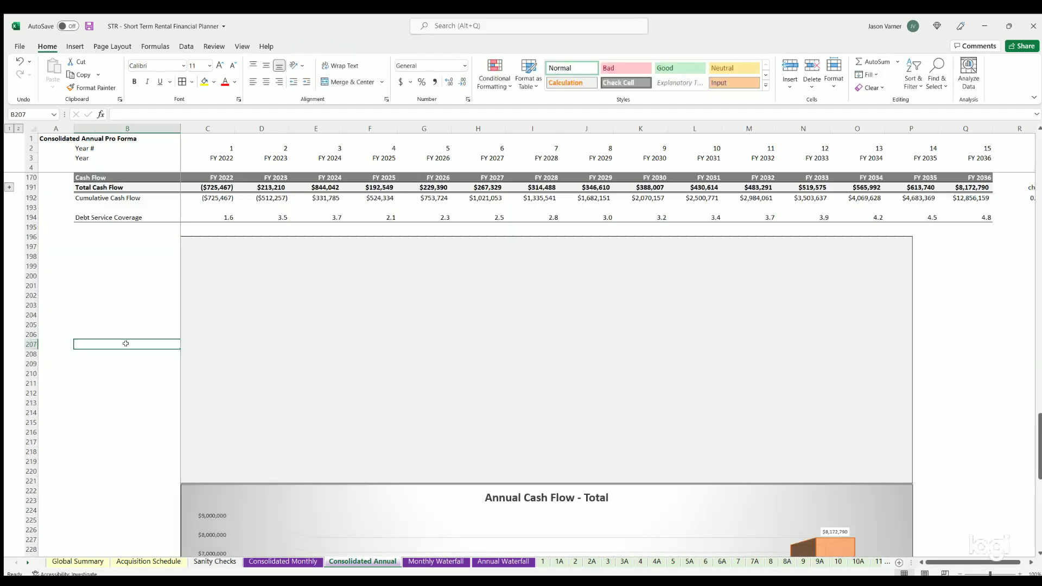
Step: Expand the Consolidated Annual row groups and review the Annual Cash Flow by ID and Annual Cash Flow - Total charts
click(17, 128)
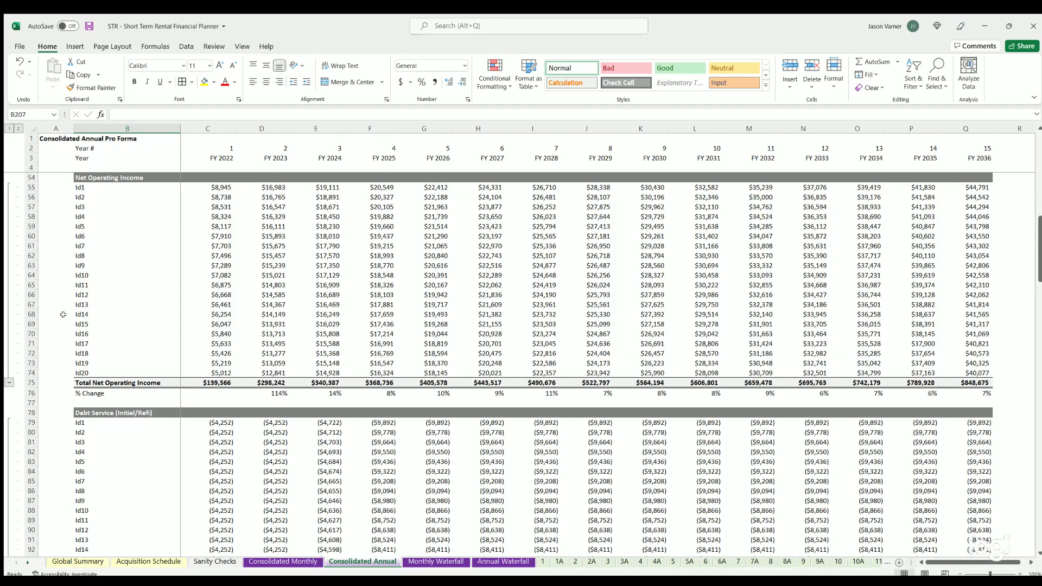
scroll(64, 315, down, 20)
scroll(66, 315, down, 4)
scroll(66, 315, up, 4)
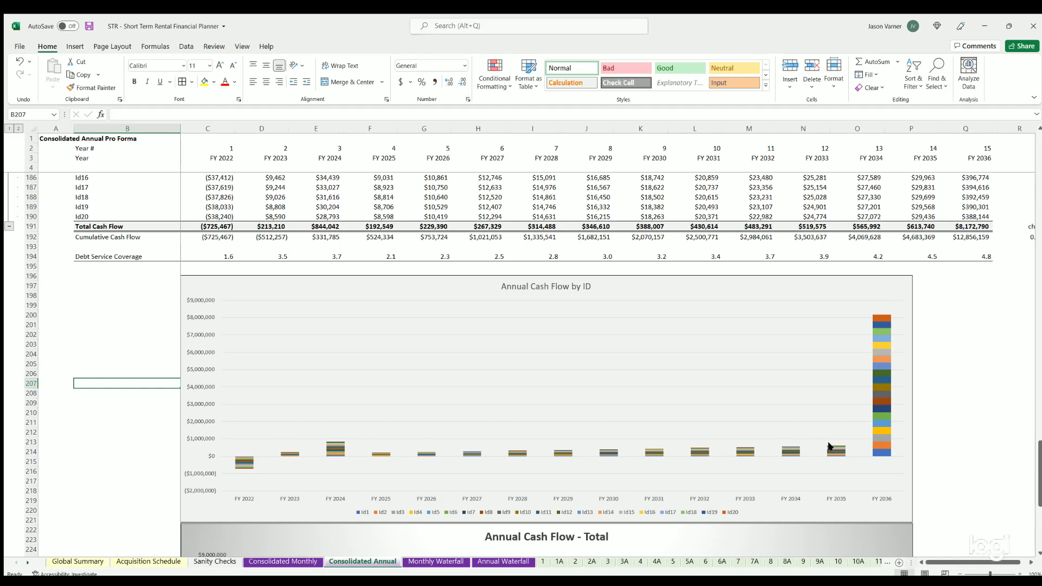
click(84, 421)
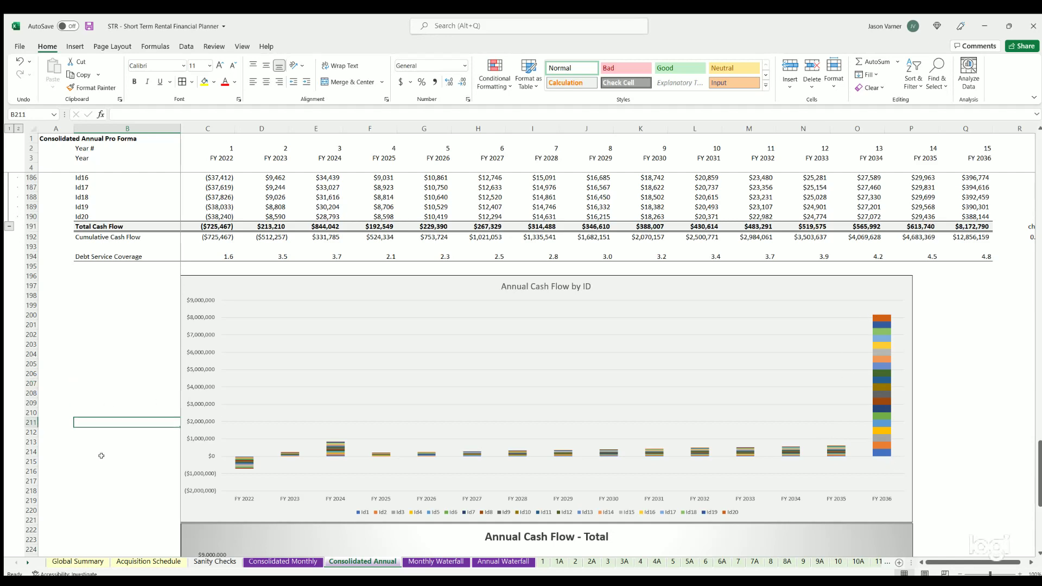
scroll(102, 456, down, 11)
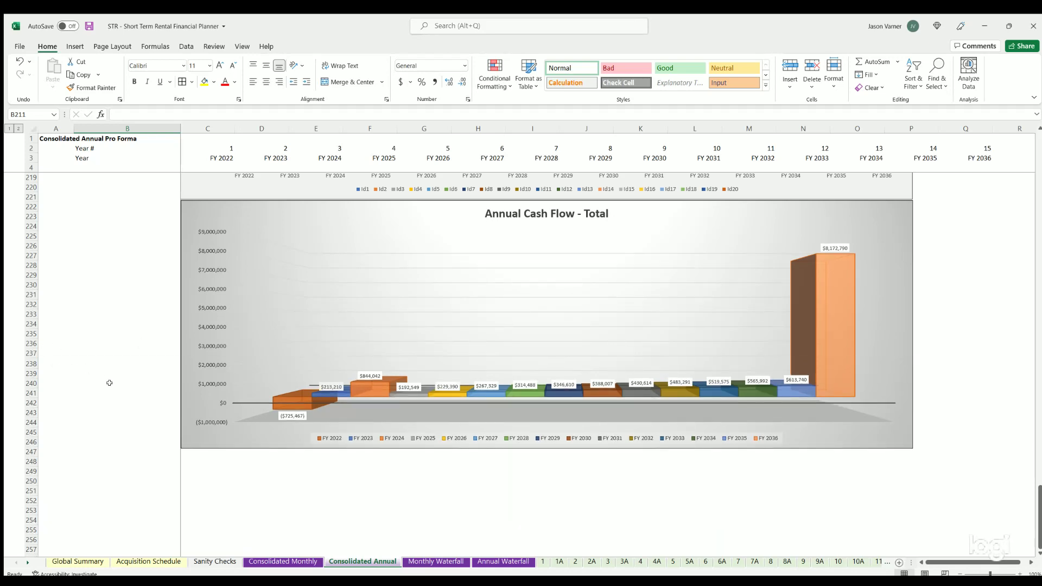
scroll(104, 335, up, 14)
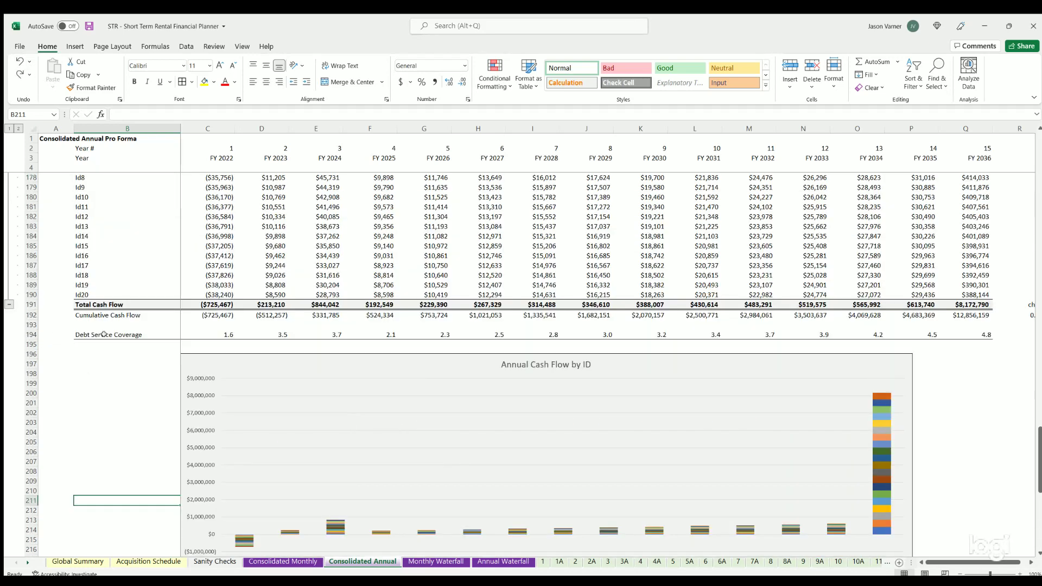
scroll(113, 351, up, 20)
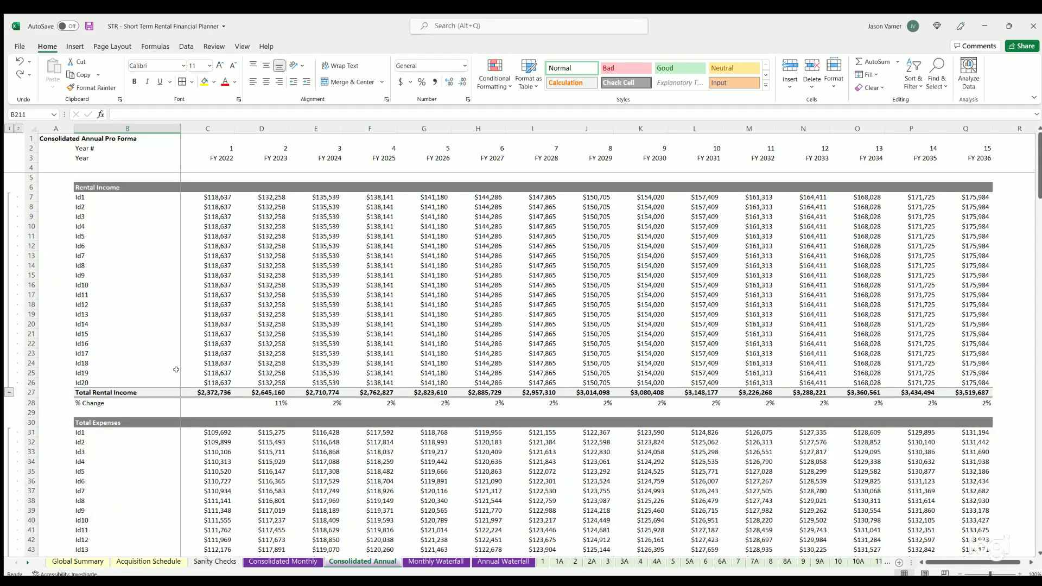
Step: Open the Monthly Waterfall sheet and inspect the Tier 1 and Tier 2 IRR hurdles and the Tier 1 LP/GP split
click(436, 561)
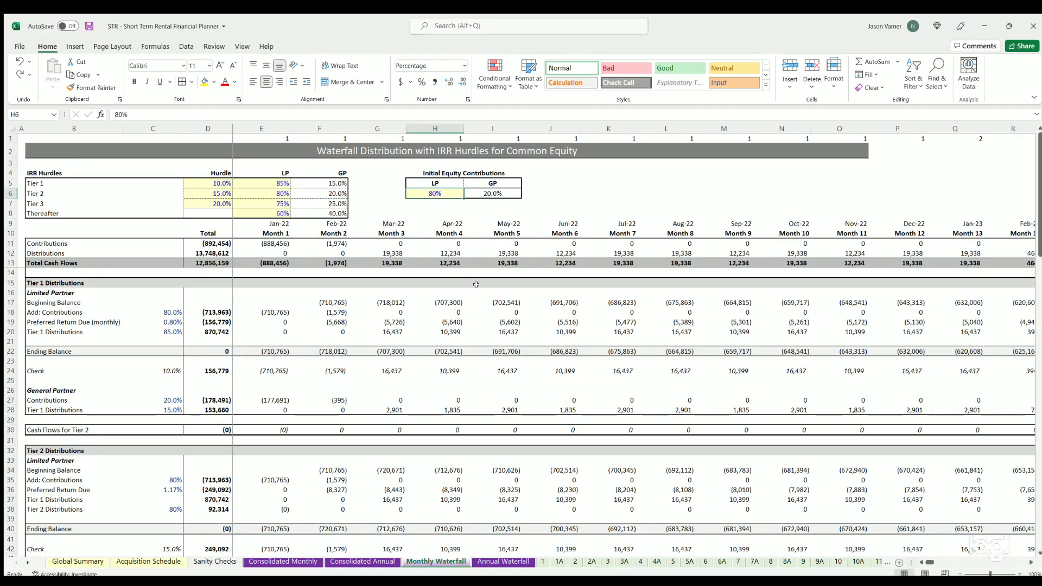
click(216, 183)
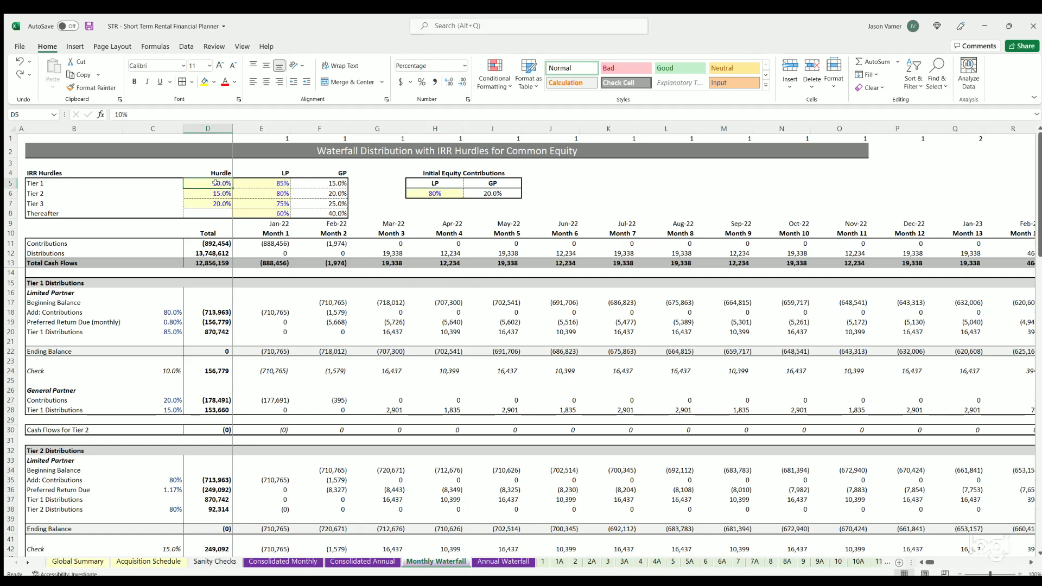
click(215, 197)
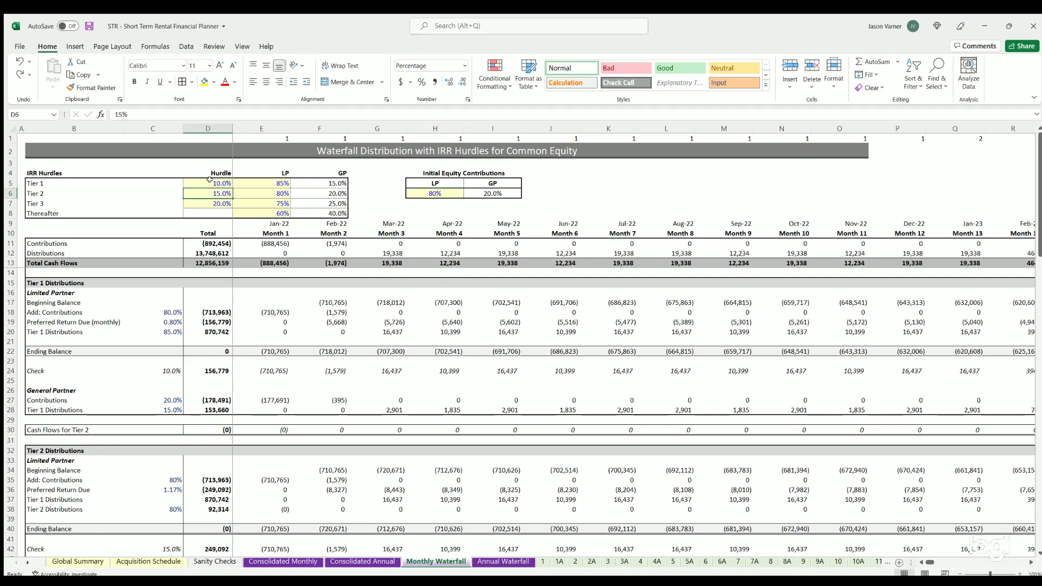
click(209, 180)
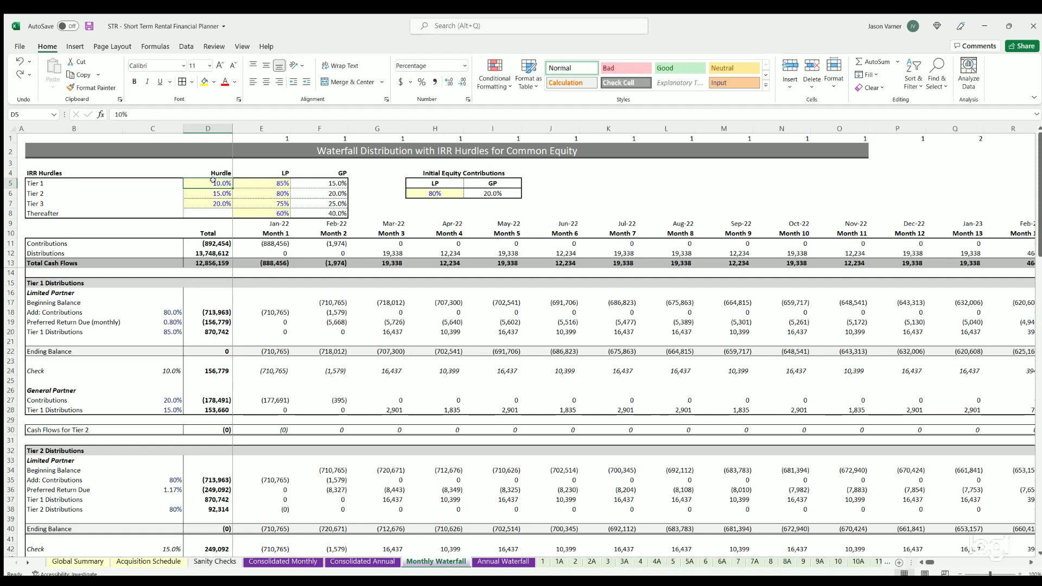
click(271, 180)
key(Right)
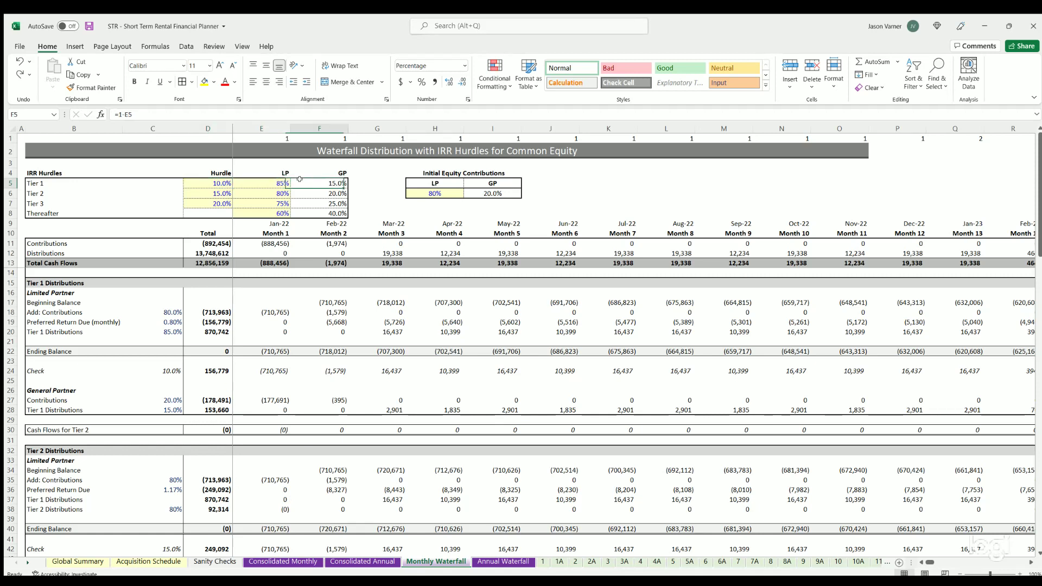
key(Left)
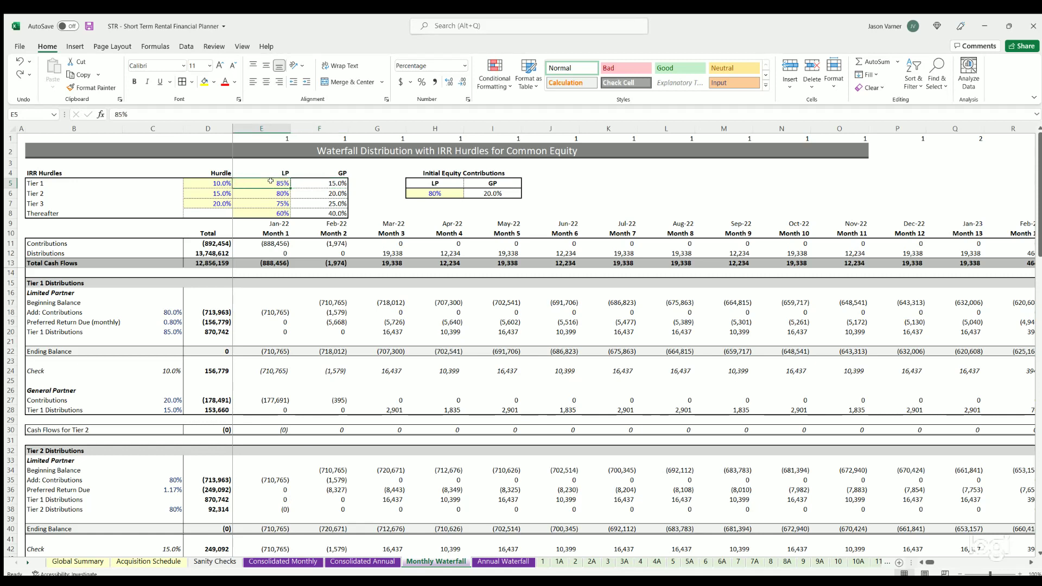
Step: Inspect the LP and GP shares of the Initial Equity Contributions on the Monthly Waterfall sheet
click(434, 169)
key(Down)
key(Down)
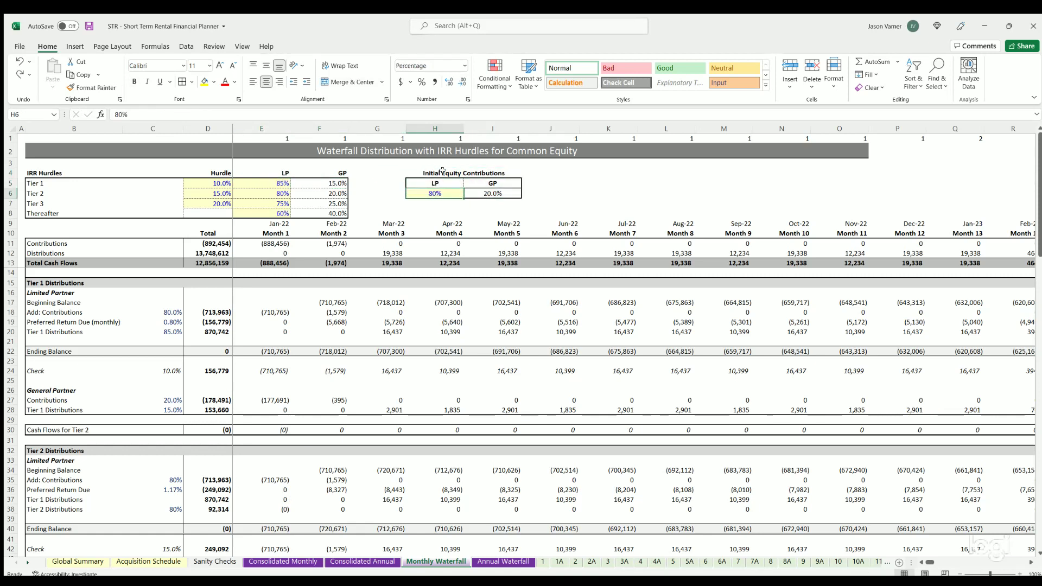
key(Right)
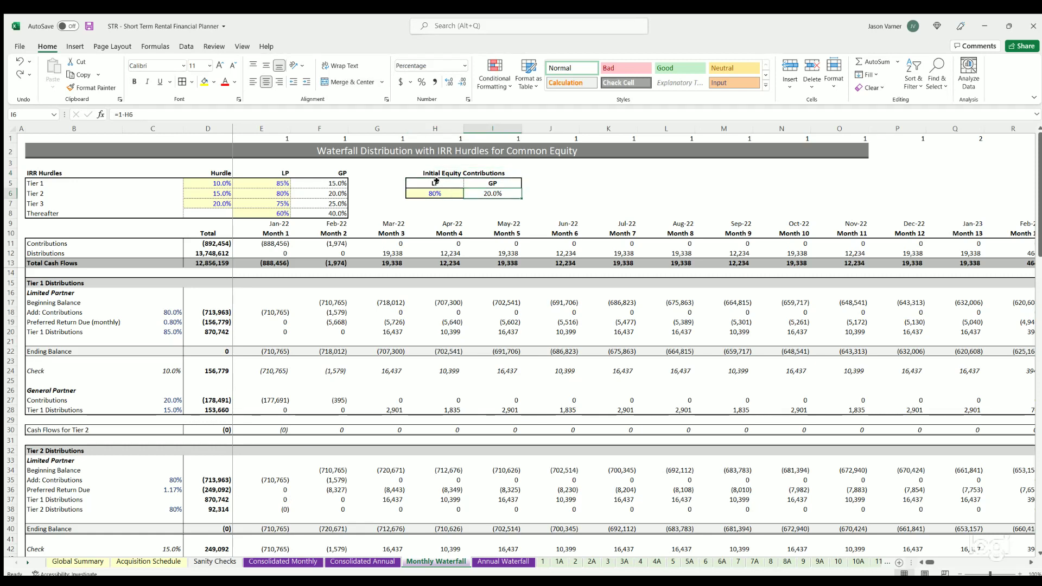
Step: Inspect the IRR hurdles and LP/GP splits for Tiers 1 to 3 and the Thereafter split on the Monthly Waterfall sheet
key(Left)
click(216, 182)
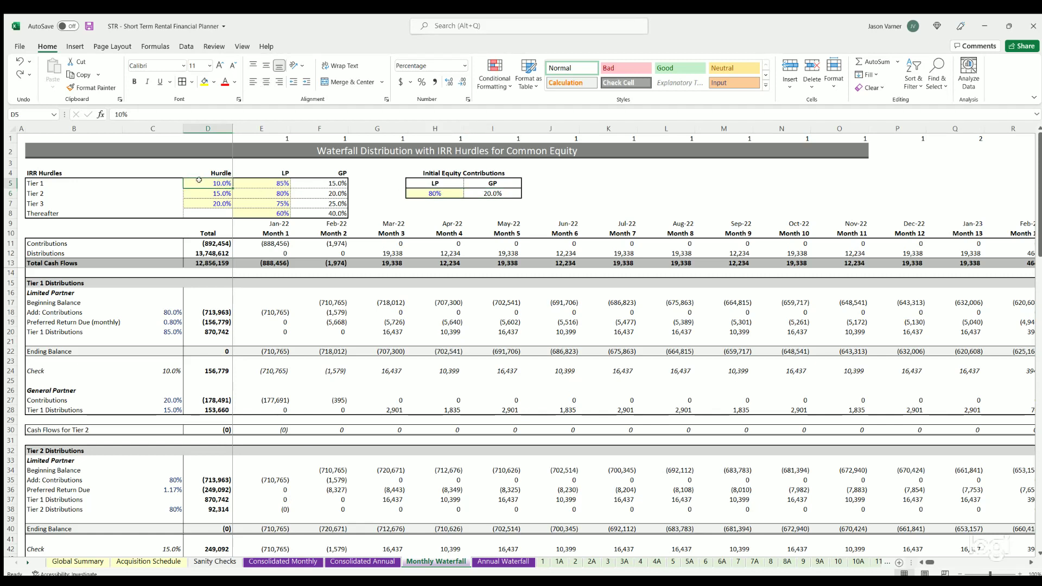
click(278, 180)
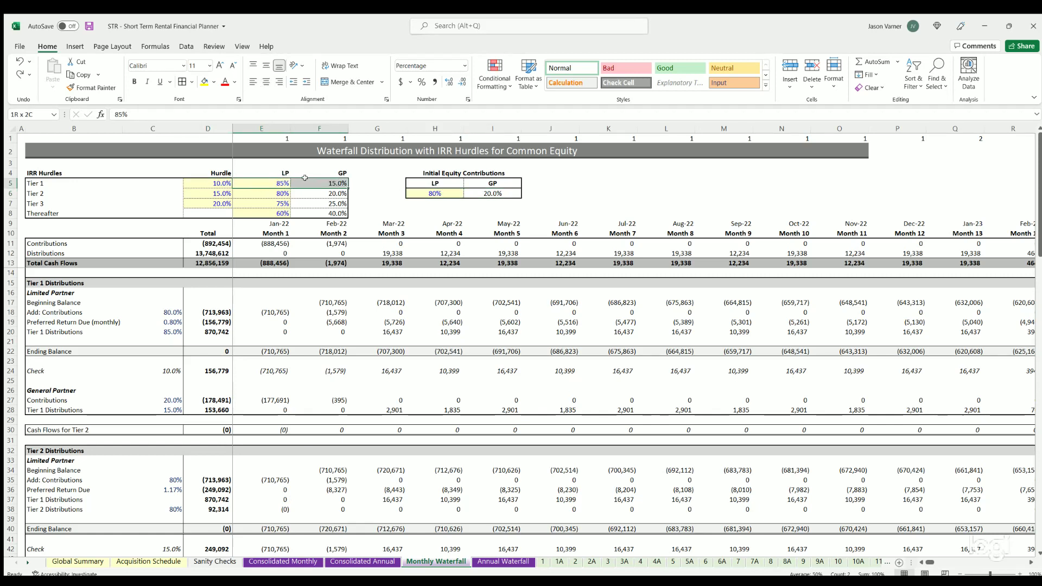
click(211, 191)
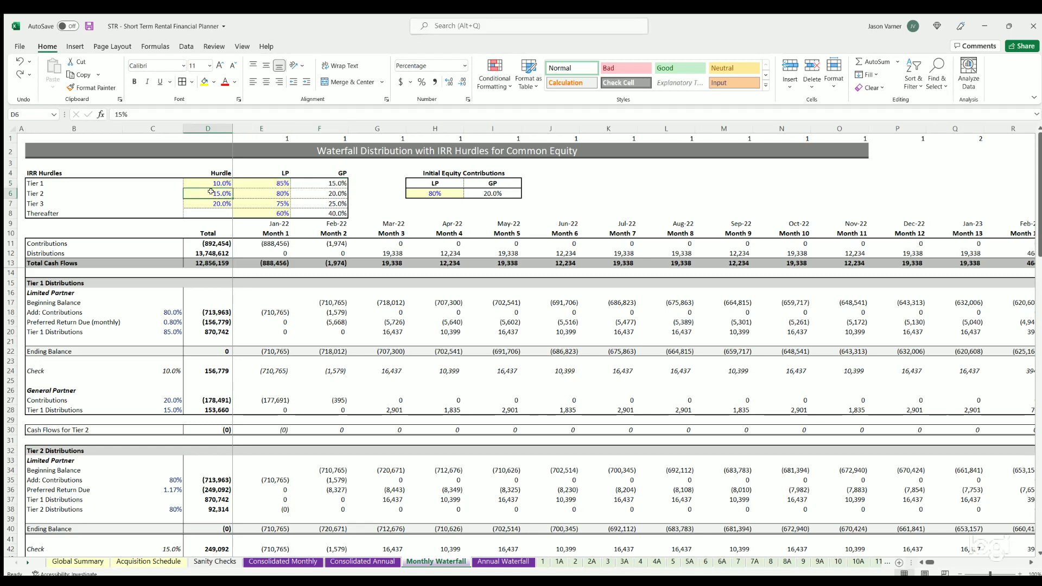
click(254, 204)
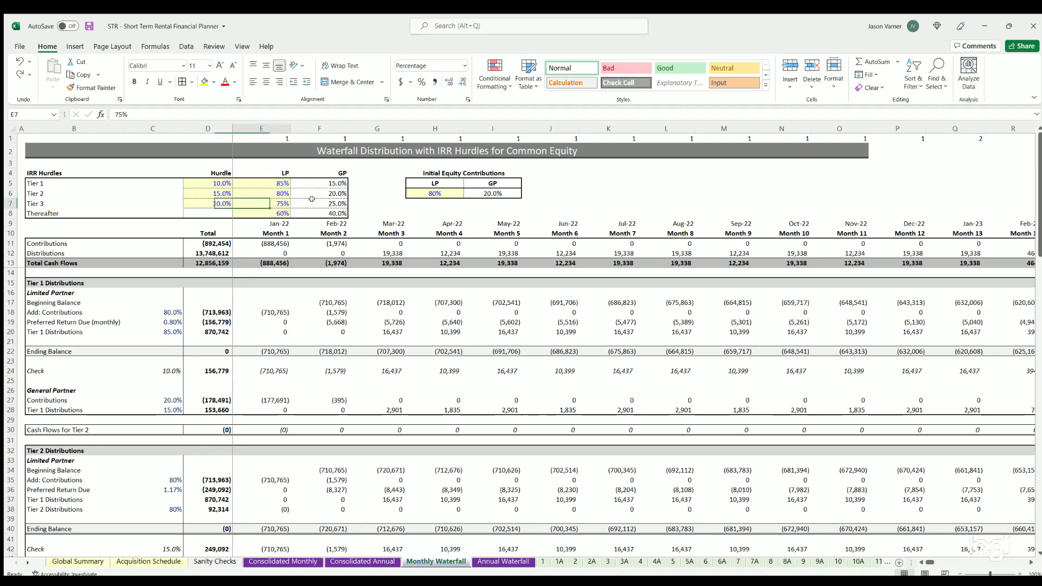
key(shift+Right)
drag(261, 213, 320, 213)
Step: Examine the Total Cash Flows - Common Equity section and the investor's Dec-24 distributions for Tiers 1 to 3
scroll(265, 333, down, 14)
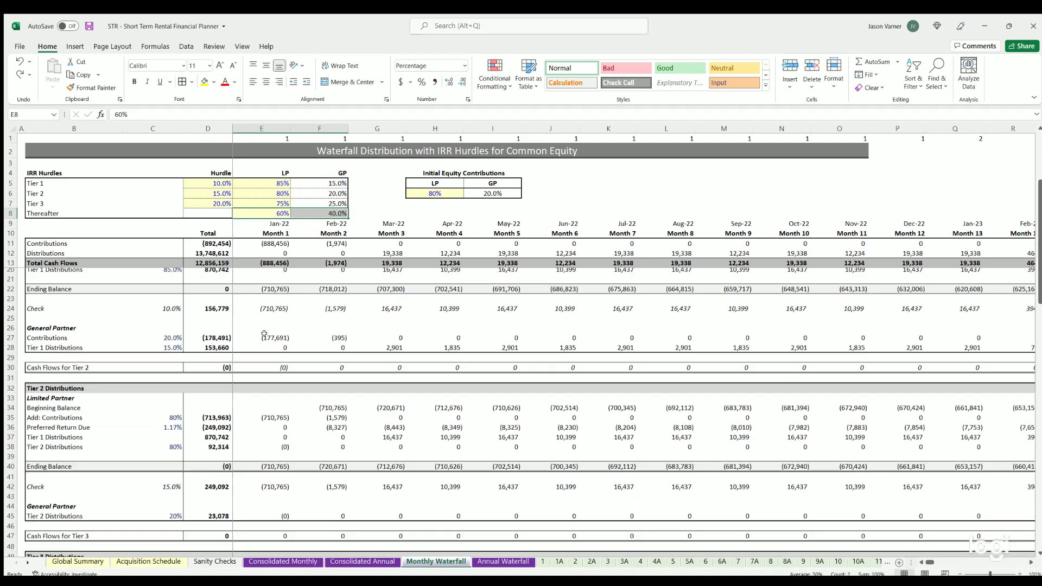
scroll(265, 333, down, 4)
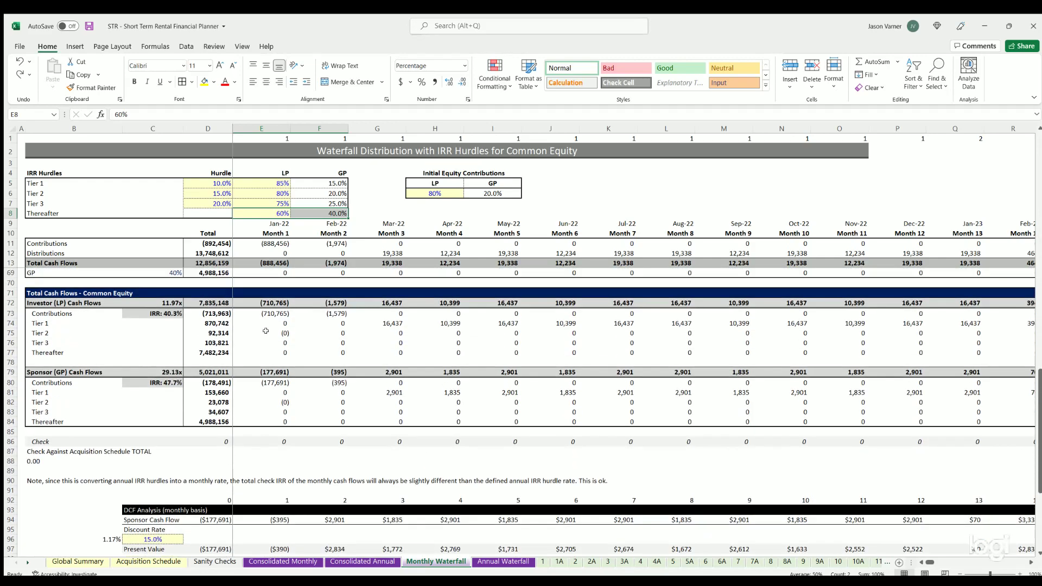
click(276, 302)
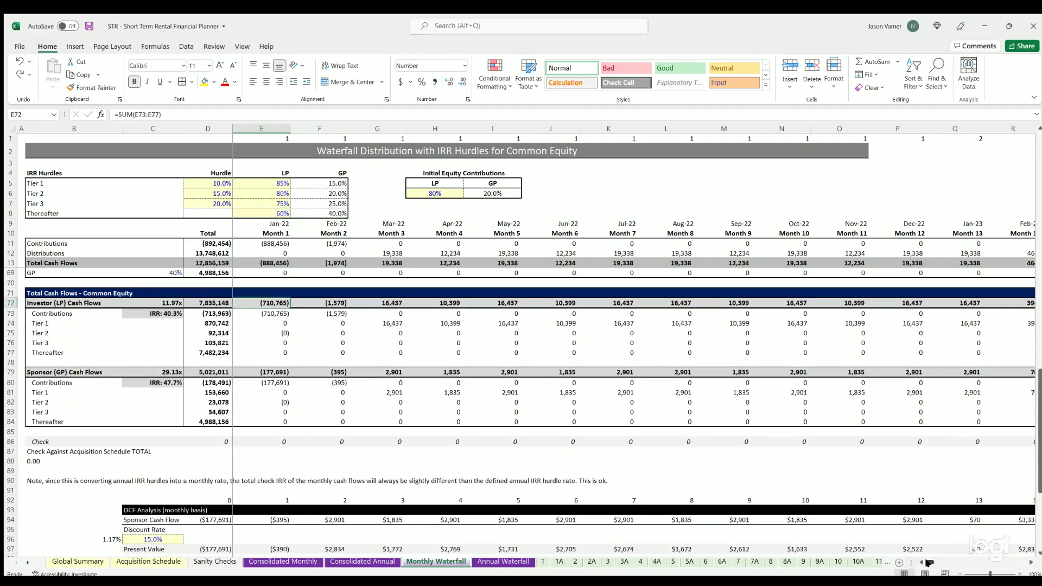
scroll(931, 562, right, 8)
scroll(943, 562, right, 3)
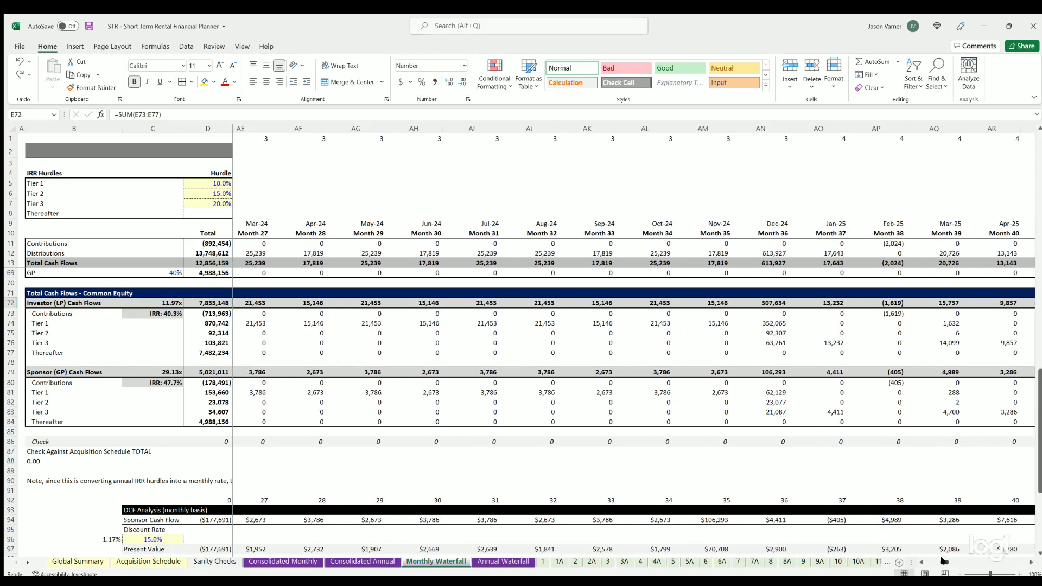
click(784, 326)
key(Down)
key(Down)
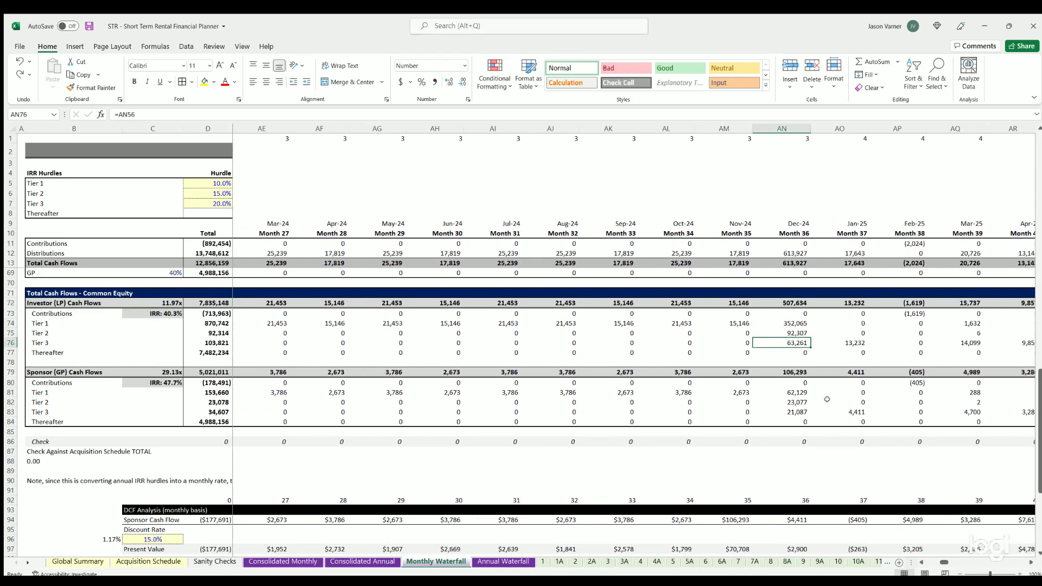
Step: Review the three tier hurdle inputs, the LP split column and the LP share of the Initial Equity Contributions
mouse_move(945, 563)
mouse_down()
mouse_move(1024, 565)
mouse_move(928, 564)
mouse_up()
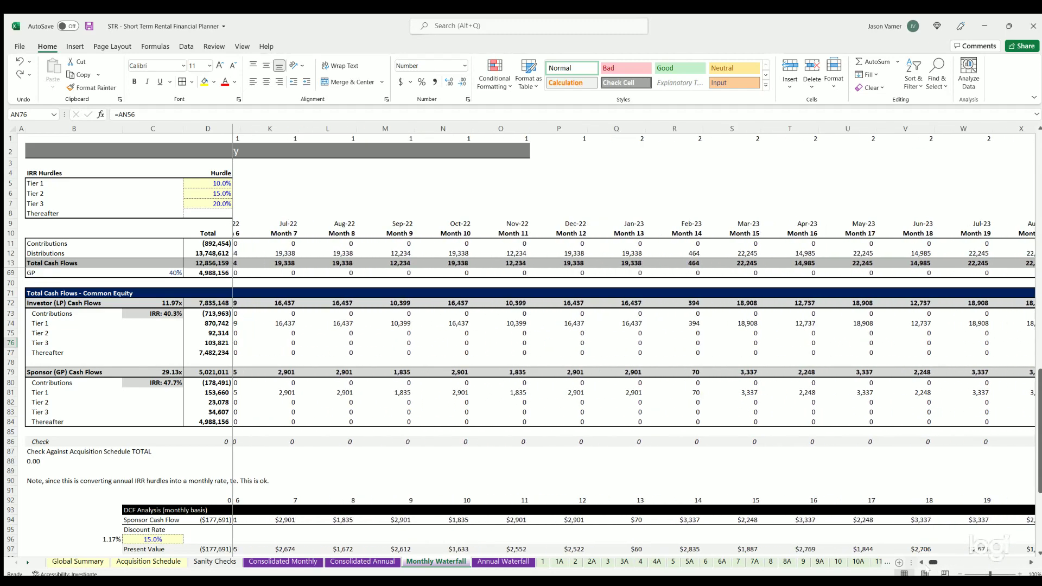
click(213, 183)
click(217, 194)
click(220, 203)
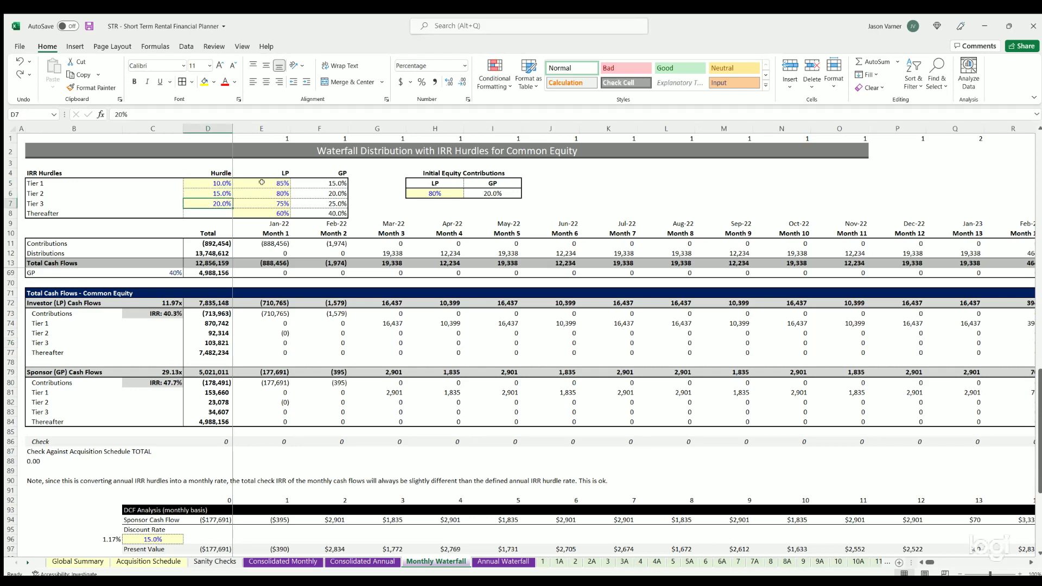
click(266, 186)
click(269, 194)
click(272, 204)
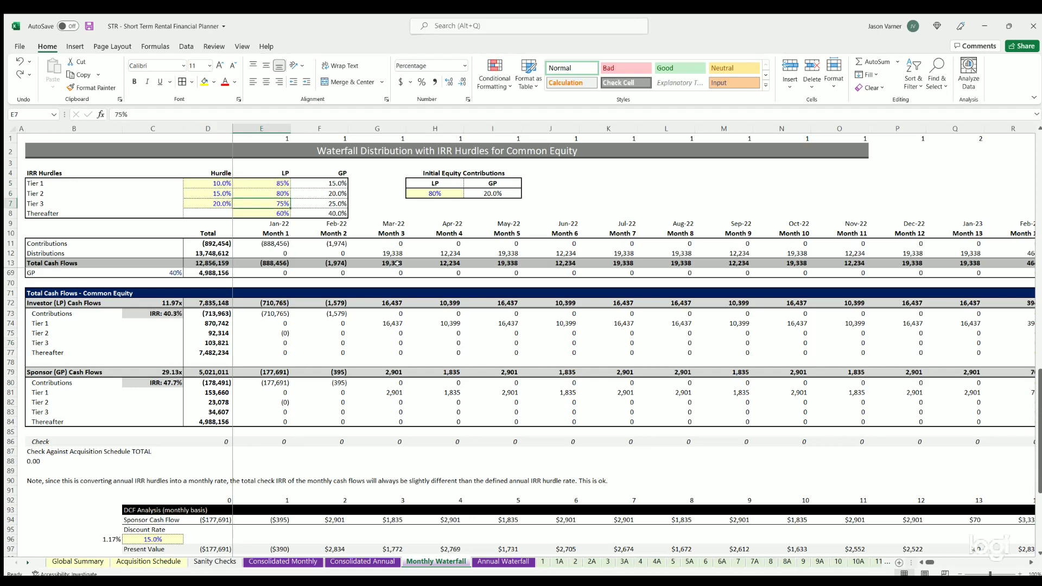
click(436, 191)
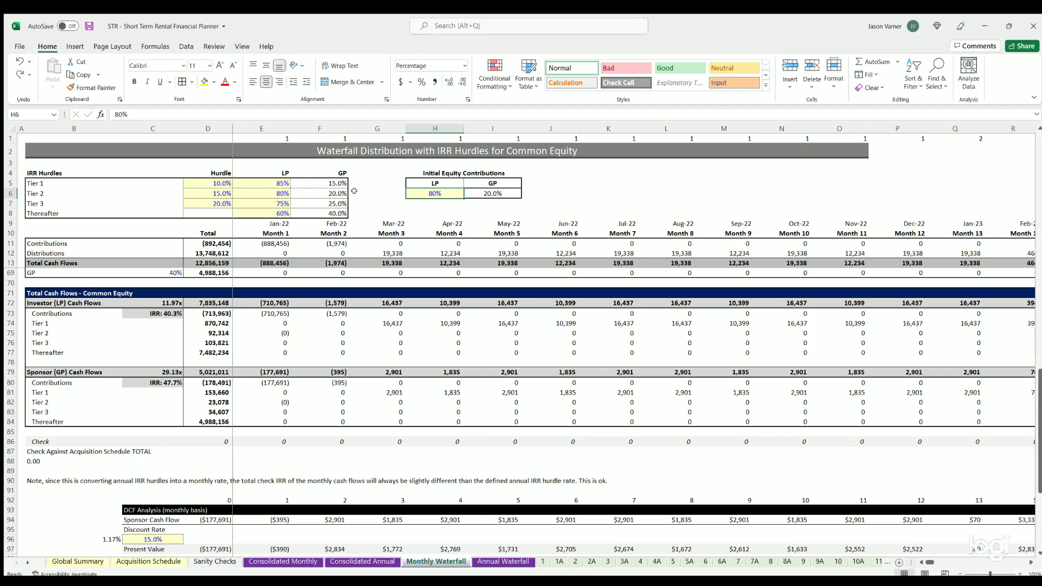
drag(272, 181, 271, 213)
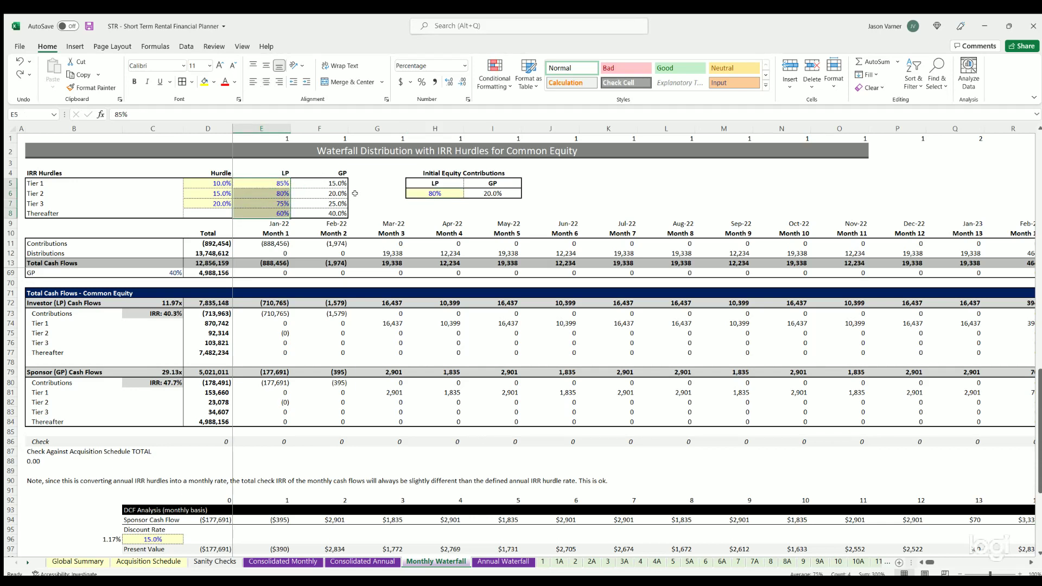
Step: Open the Annual Waterfall sheet and inspect the equity multiples and IRRs of the Investor (LP) and Sponsor (GP) cash flows
click(502, 562)
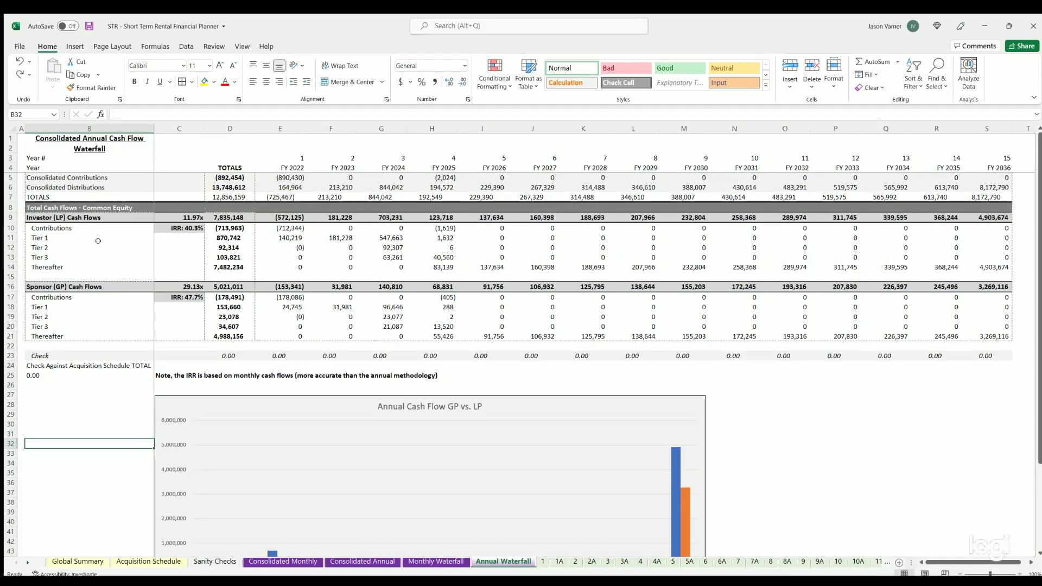
click(85, 217)
click(87, 285)
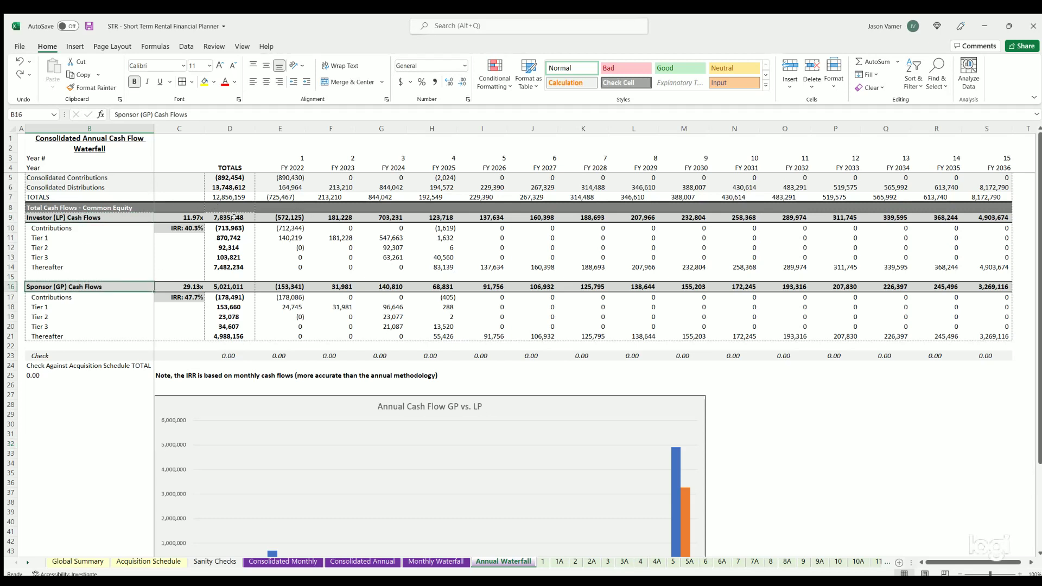
click(188, 215)
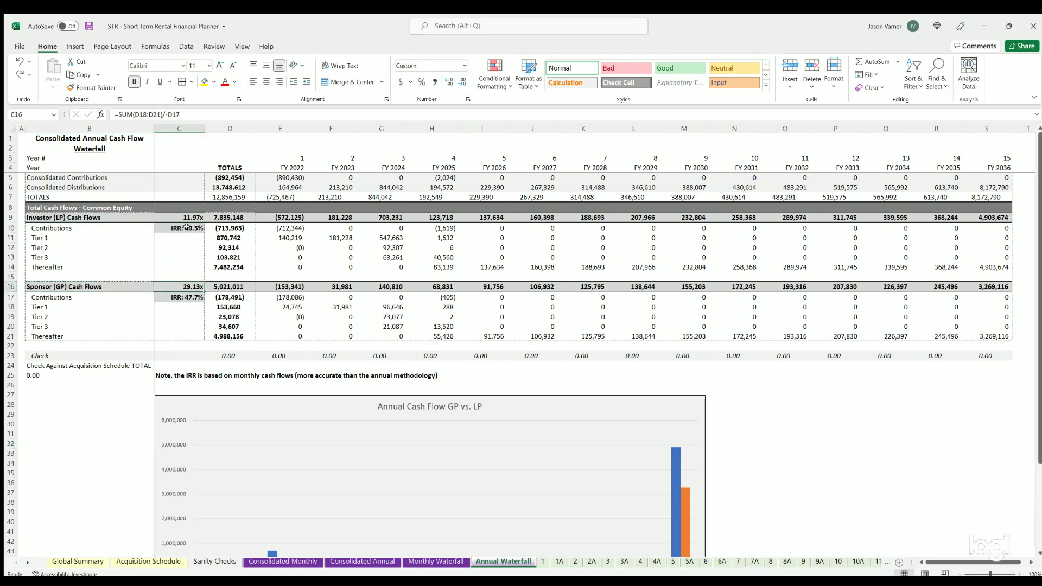
click(185, 227)
click(182, 294)
Step: View the Annual Cash Flow GP vs. LP chart below the annual waterfall table
scroll(182, 294, down, 7)
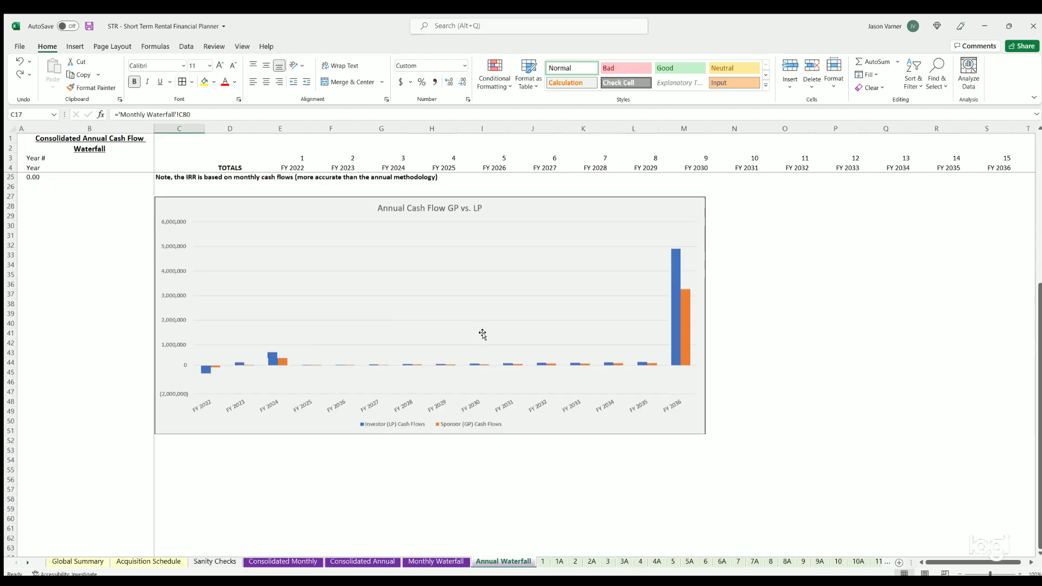
scroll(274, 327, up, 4)
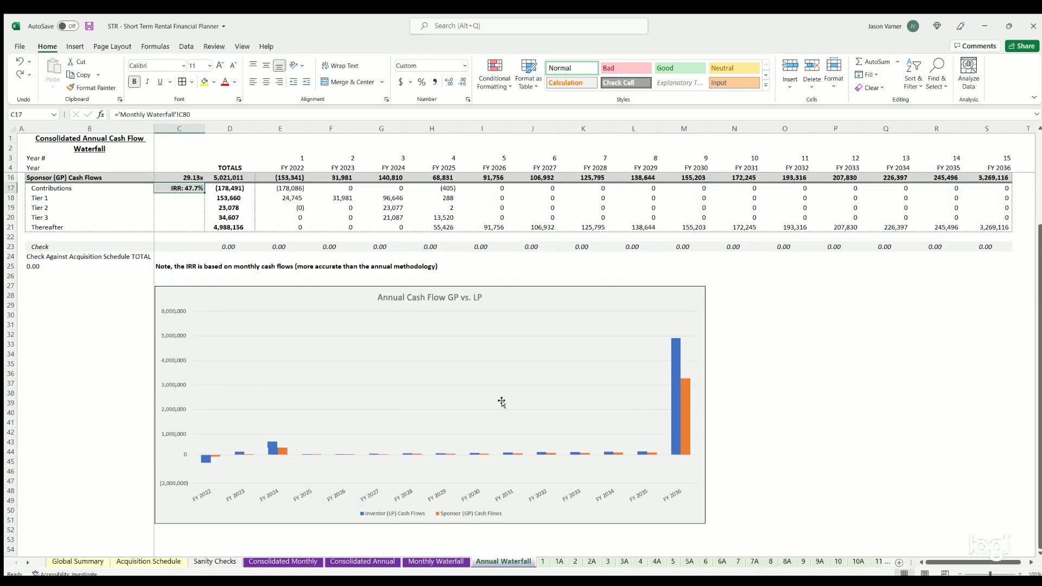
scroll(335, 356, up, 4)
Step: Inspect the IRR methodology note, the Acquisition Schedule check, the Check row and the yearly TOTALS row of the Annual Waterfall
click(181, 374)
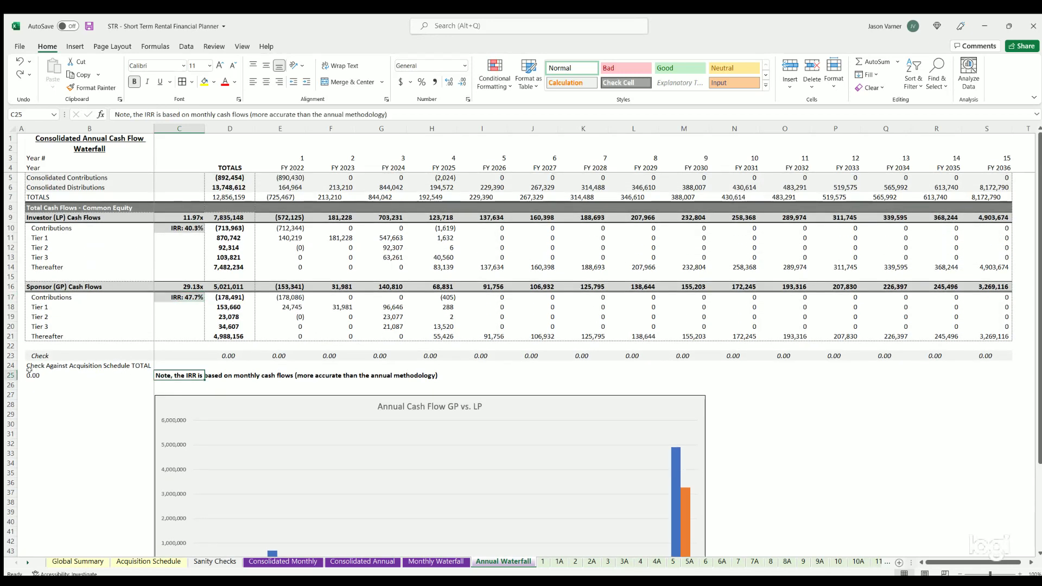
click(33, 375)
click(218, 353)
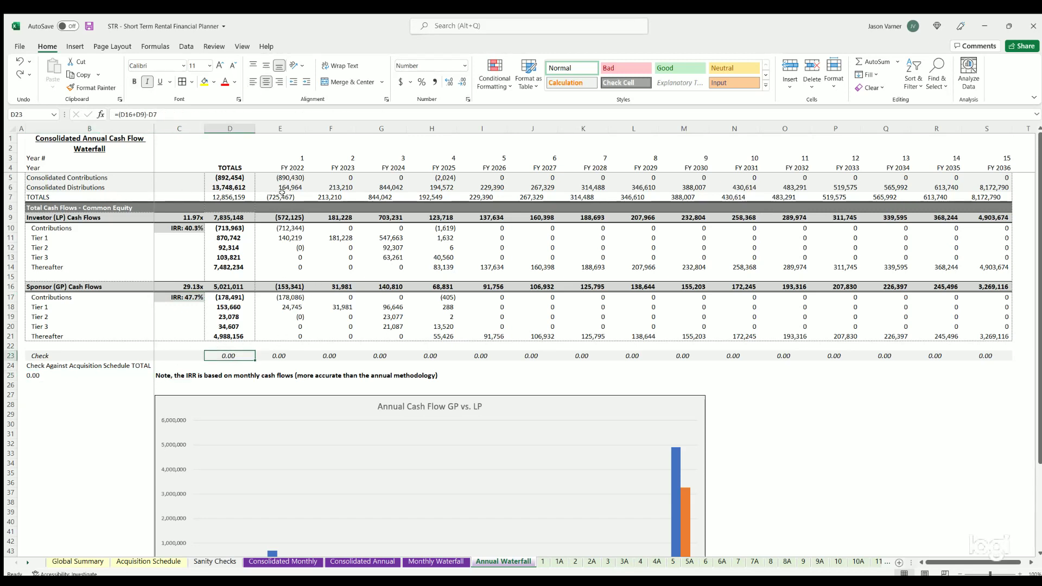
drag(281, 192, 987, 197)
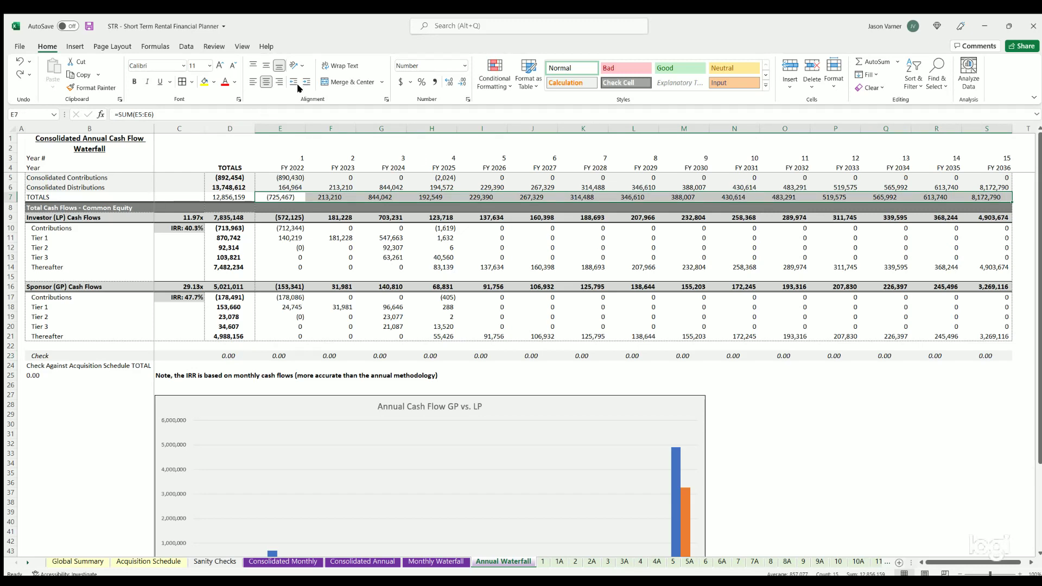
click(280, 147)
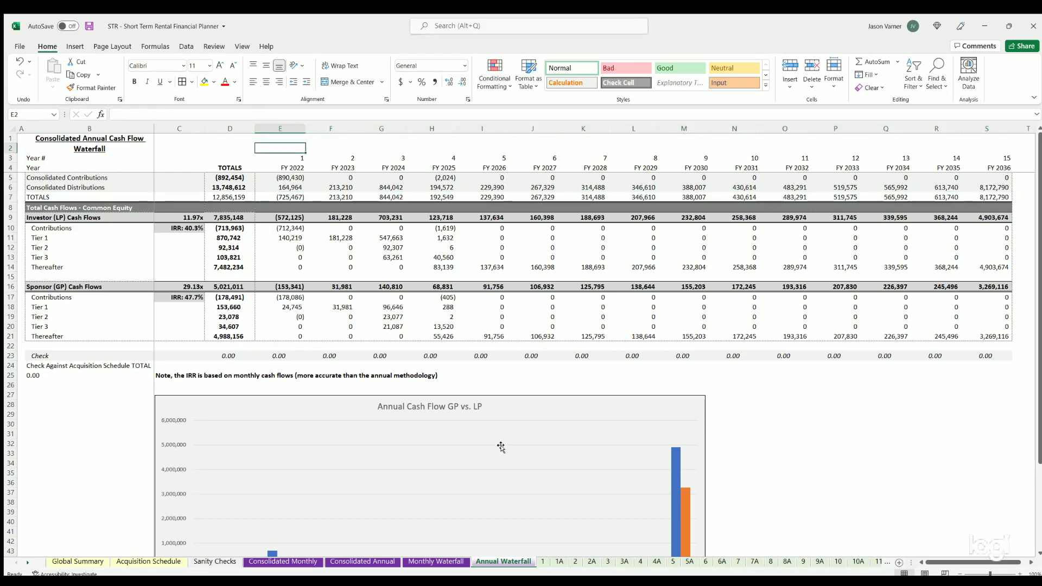
Step: Revisit the Consolidated Annual, Monthly Waterfall, Consolidated Monthly, Sanity Checks and Acquisition Schedule sheets
click(434, 562)
click(374, 562)
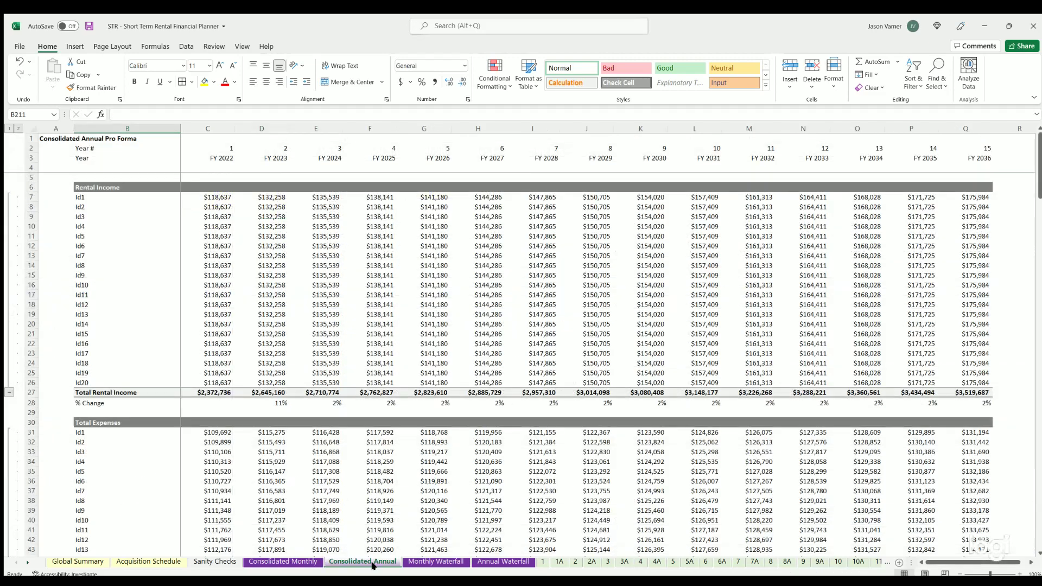
click(431, 562)
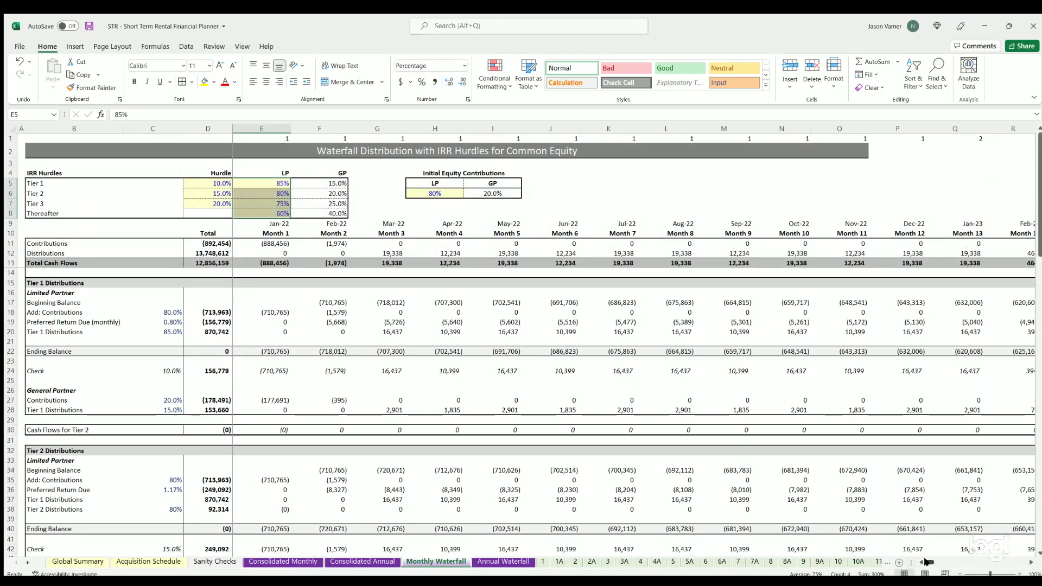
click(356, 562)
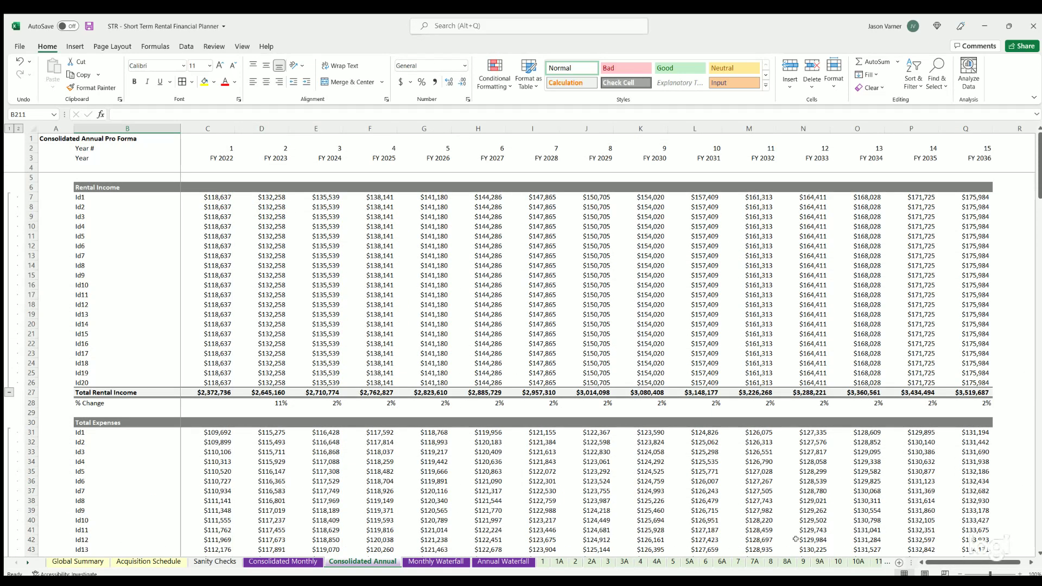
click(298, 563)
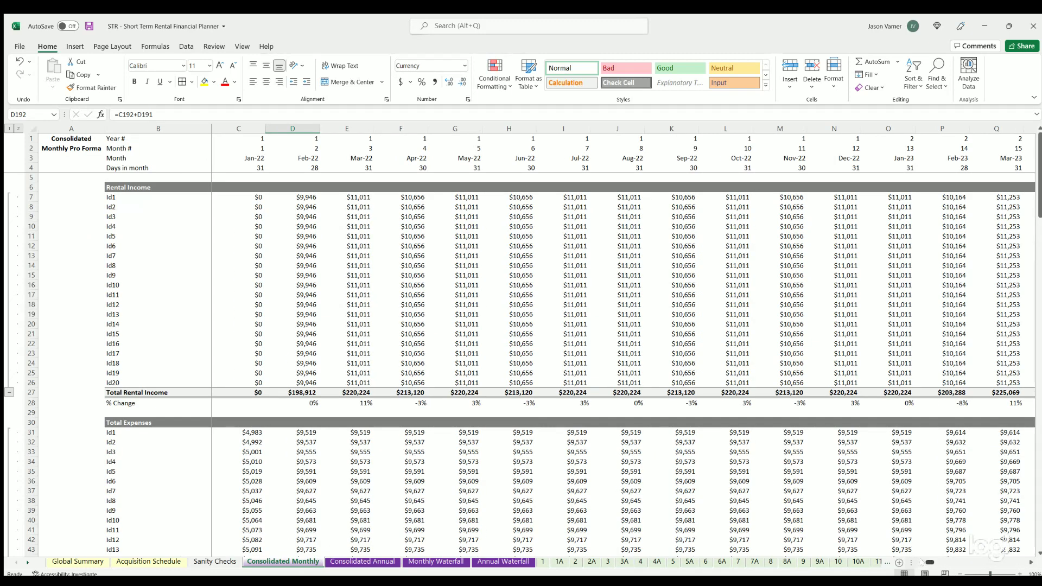
click(207, 562)
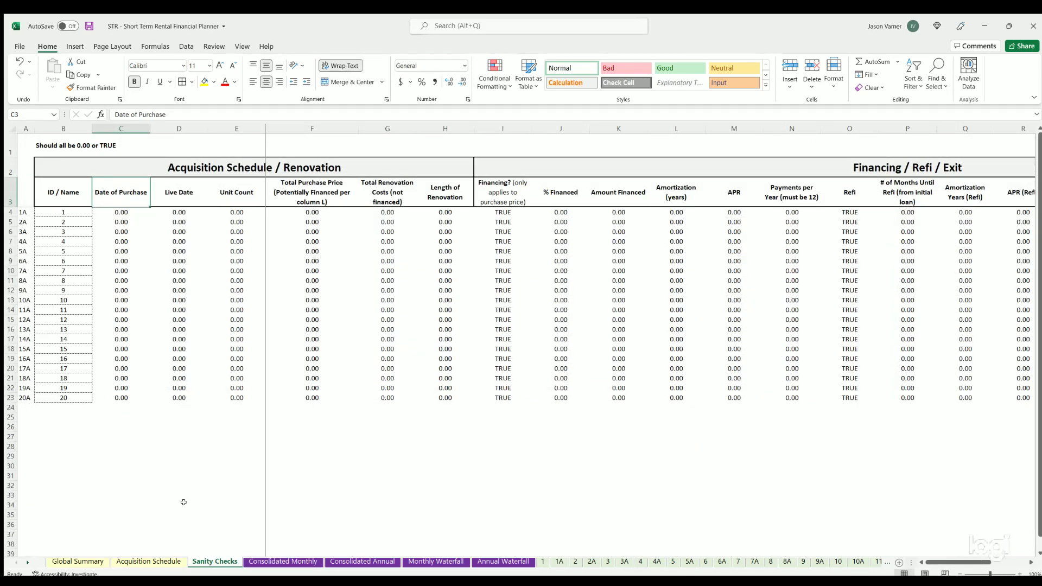
click(162, 561)
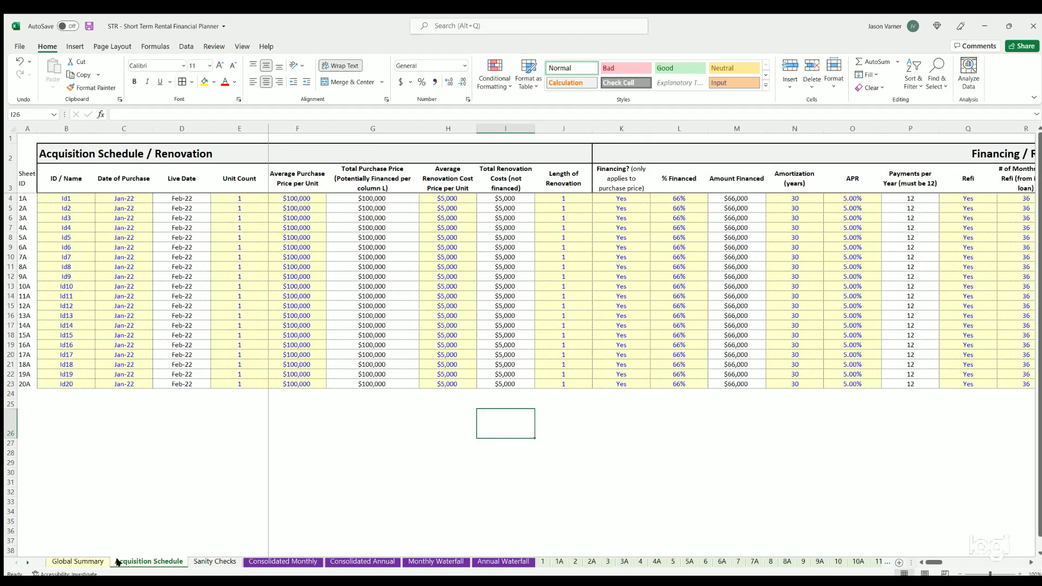
Step: Open the Global Summary sheet and look over its return outputs and consolidated charts
click(99, 562)
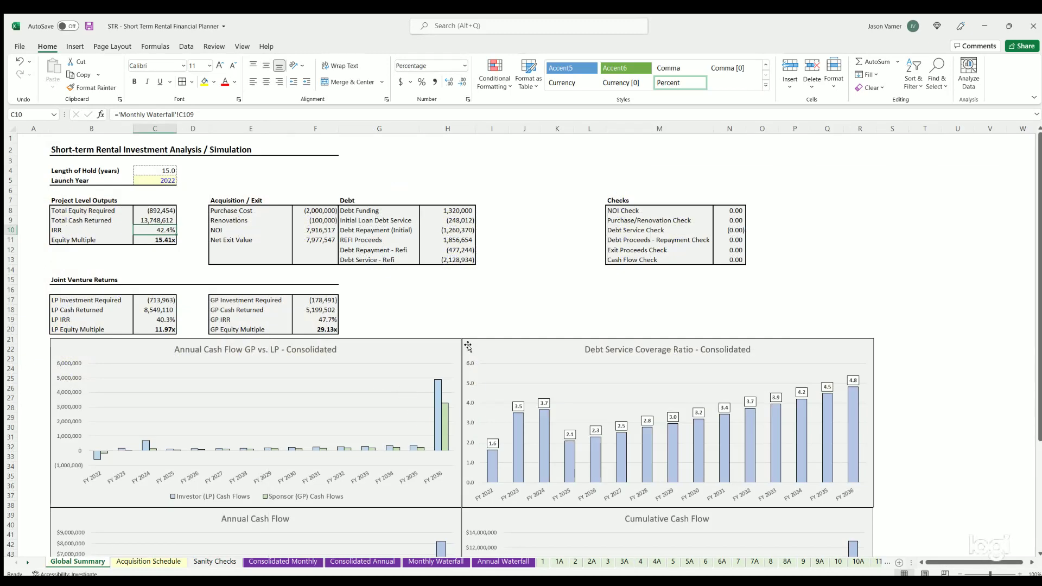
click(521, 308)
scroll(354, 291, down, 6)
scroll(357, 296, up, 6)
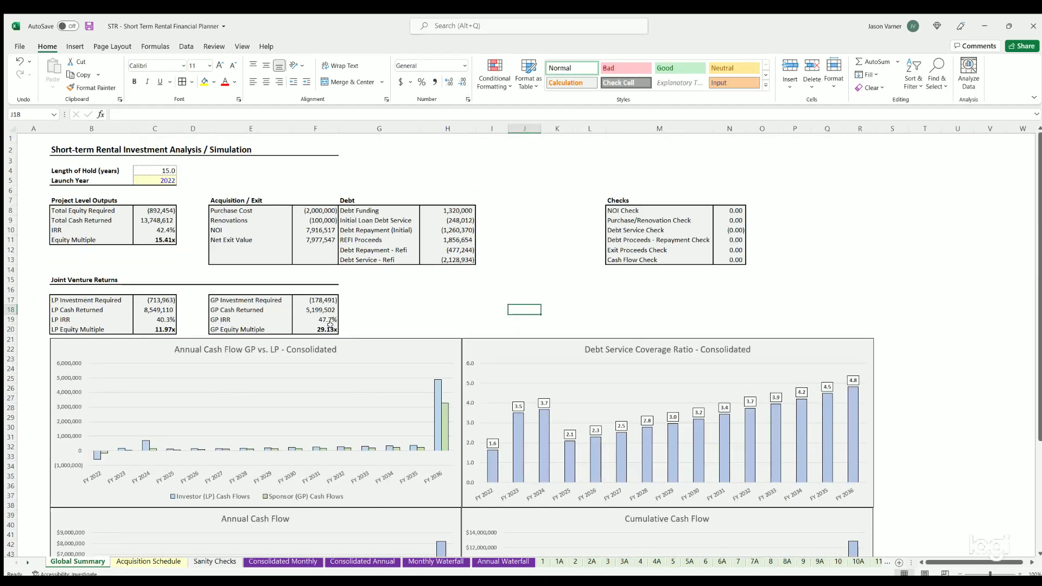
Step: Review the Average Purchase Price per Unit and Date of Purchase inputs for all IDs on the Acquisition Schedule
click(149, 561)
drag(304, 197, 300, 380)
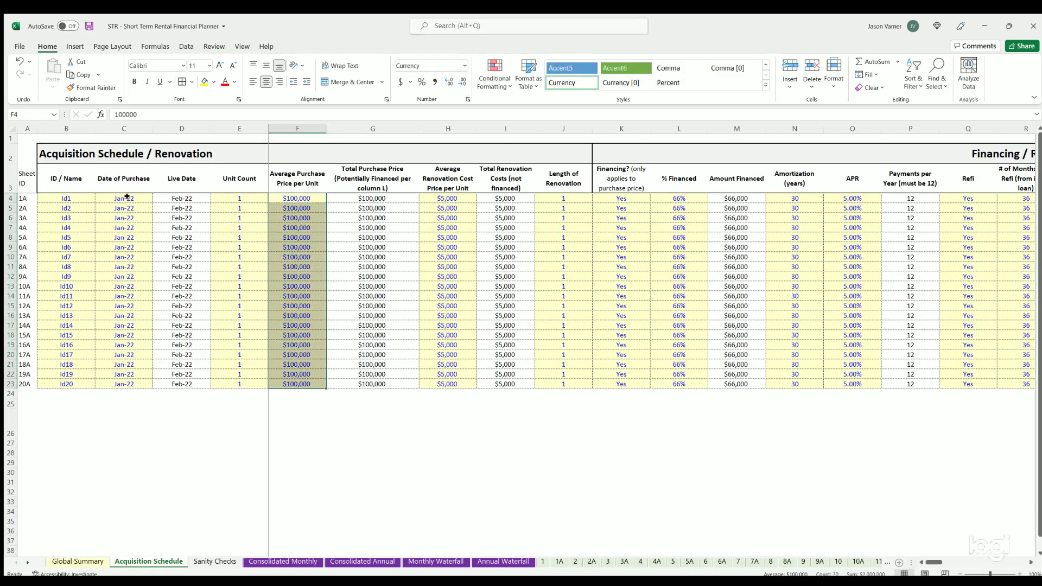
drag(126, 197, 123, 386)
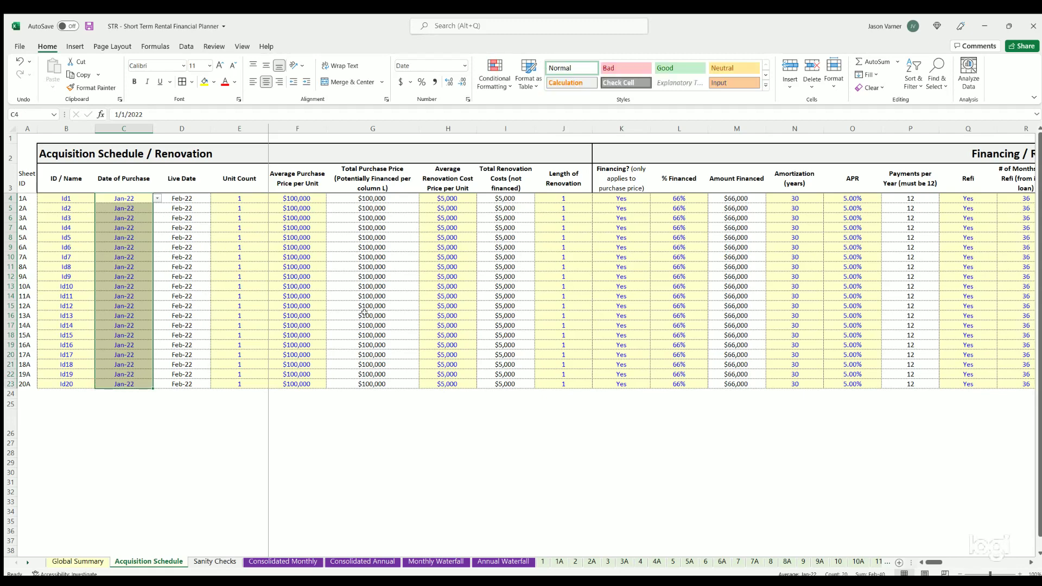
Step: Return to the Global Summary sheet and review the Debt, Checks and Joint Venture Returns area
click(78, 561)
drag(491, 211, 593, 262)
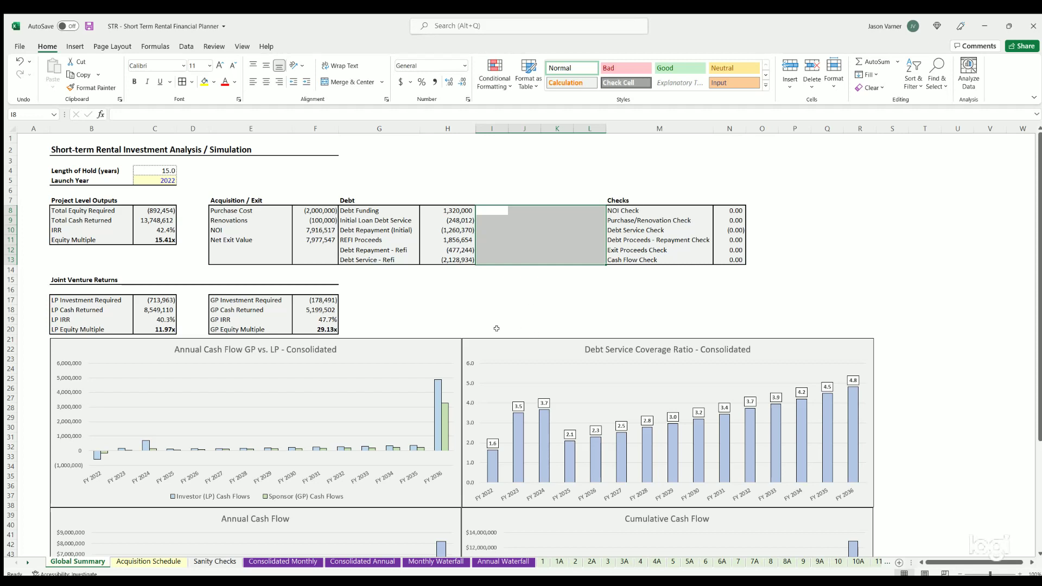
click(489, 291)
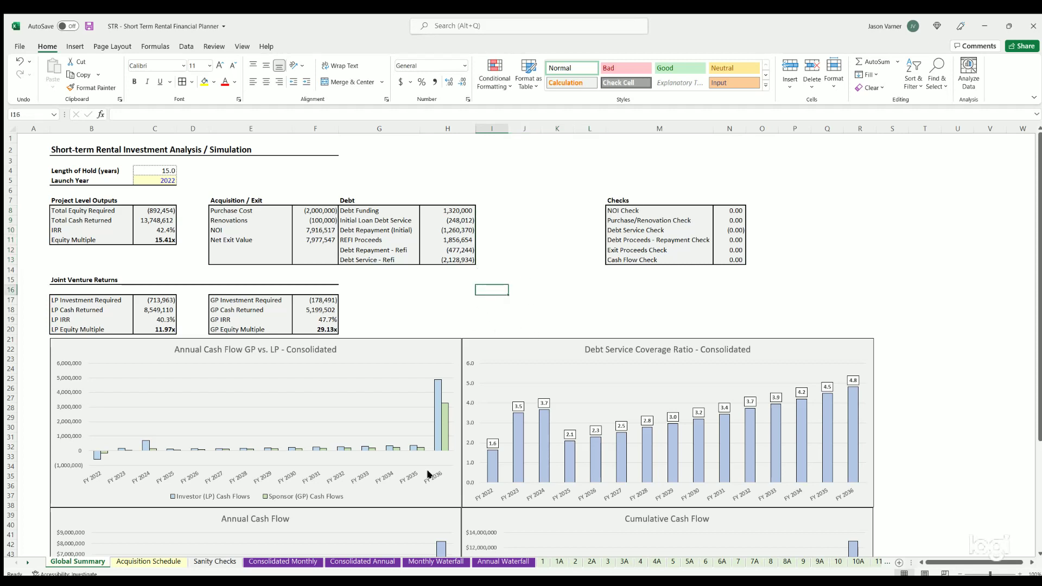